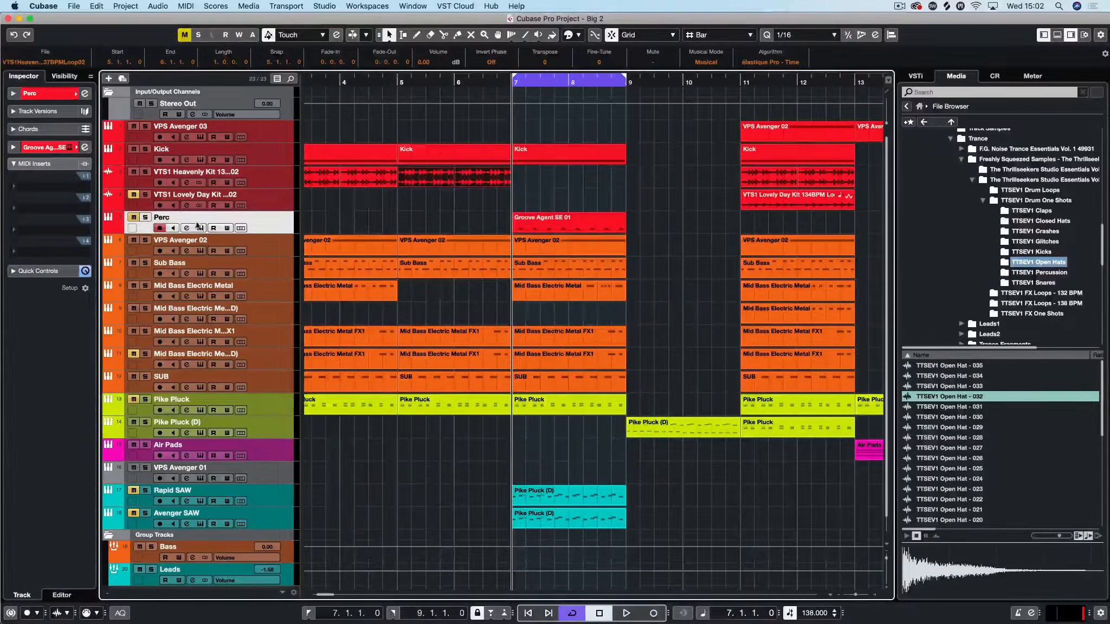
Apply the Perc track's name to its clip at bar 7 and play back the loop range
double_click(169, 218)
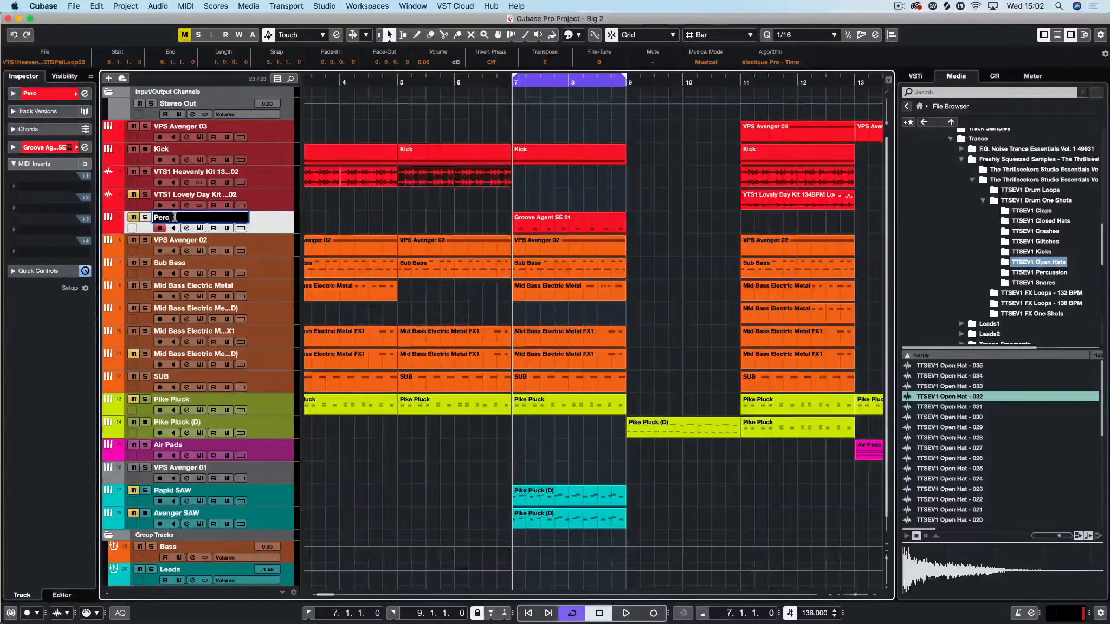
key(Return)
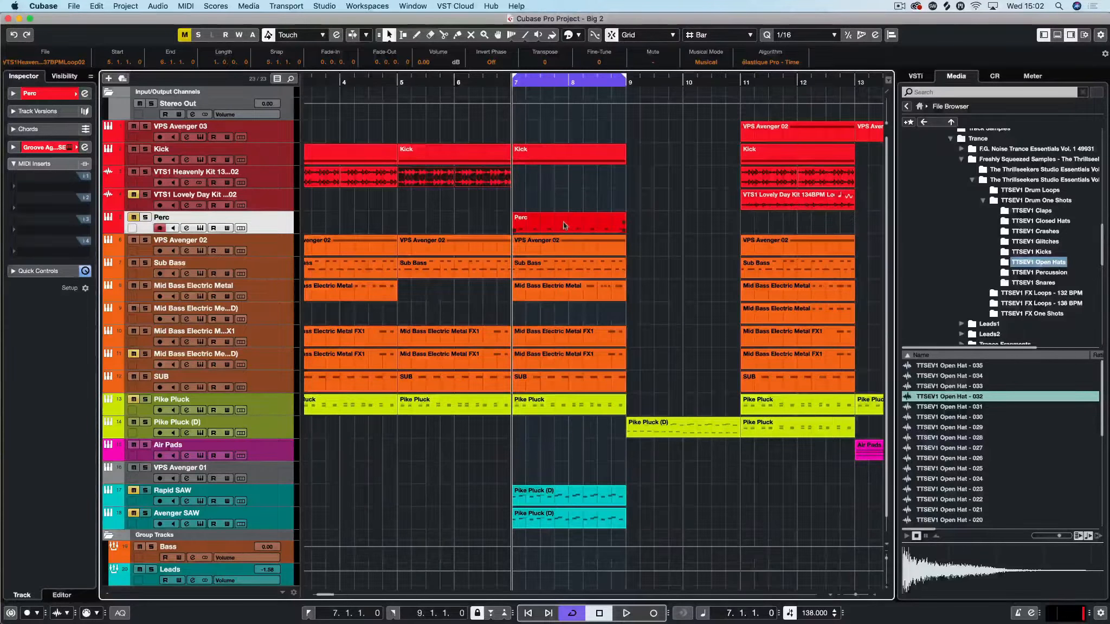
click(559, 189)
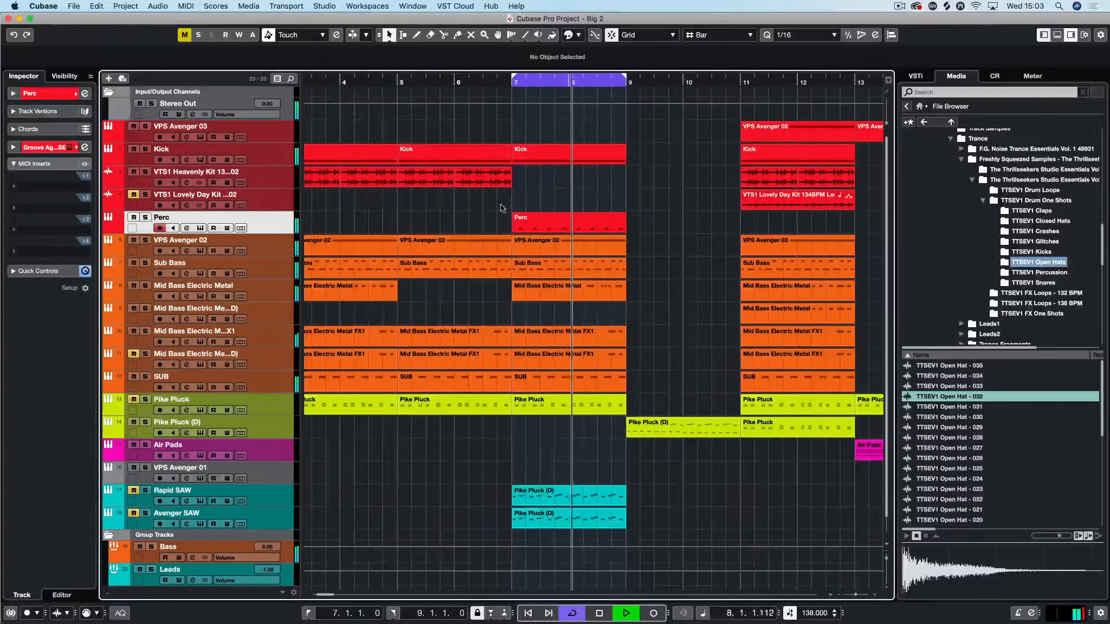
key(space)
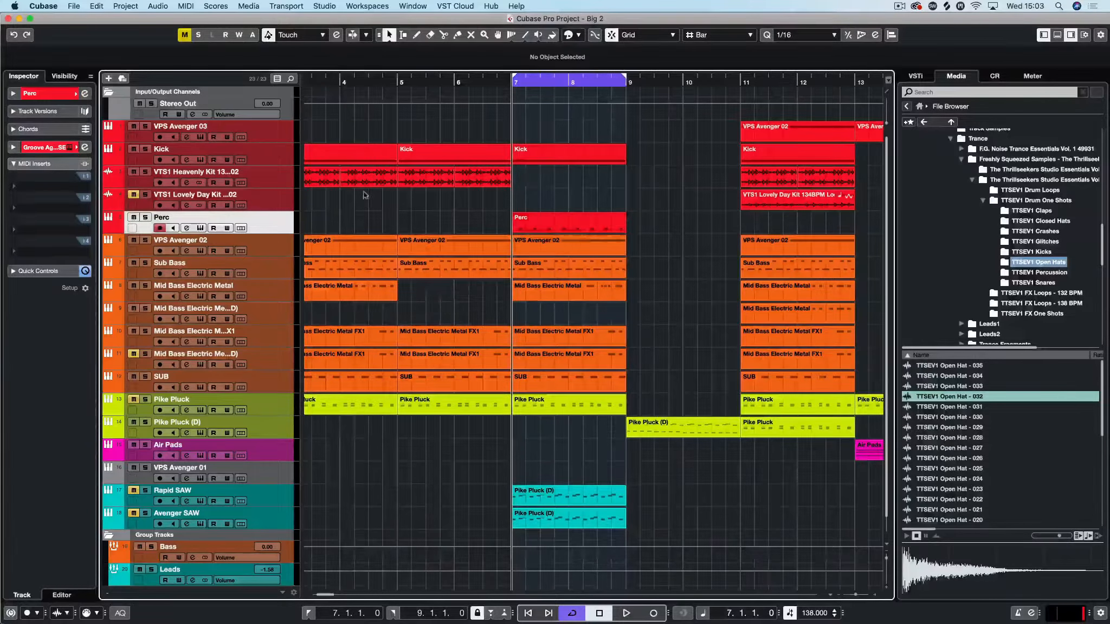
Copy the Heavenly Kit loop from bars 5–6 to bars 7–8 on the same track and play it back
click(418, 183)
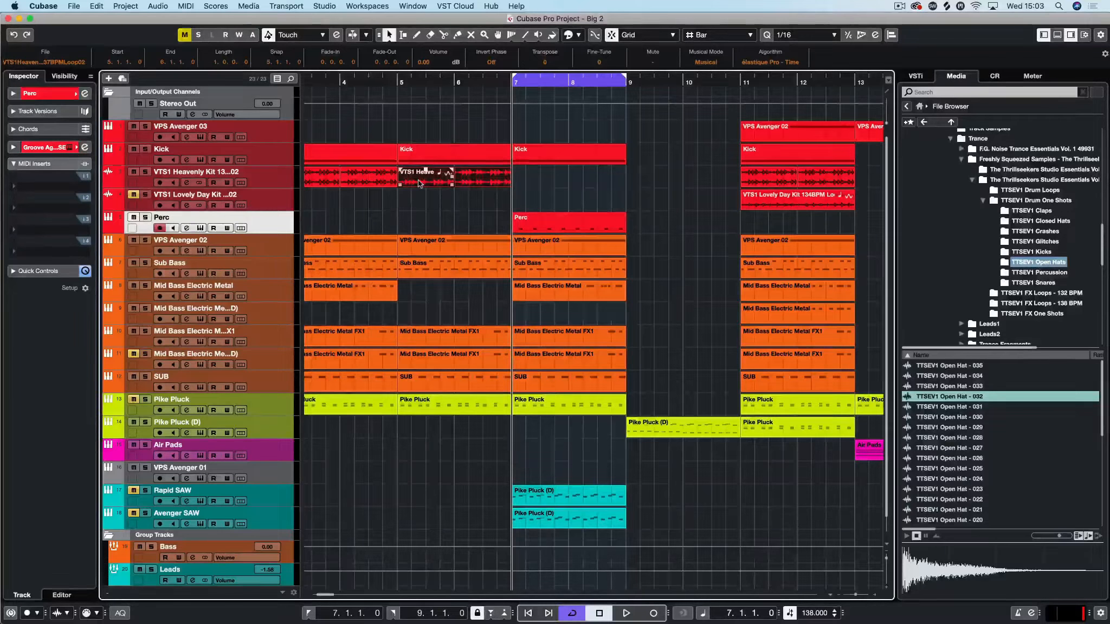
drag(419, 183, 519, 185)
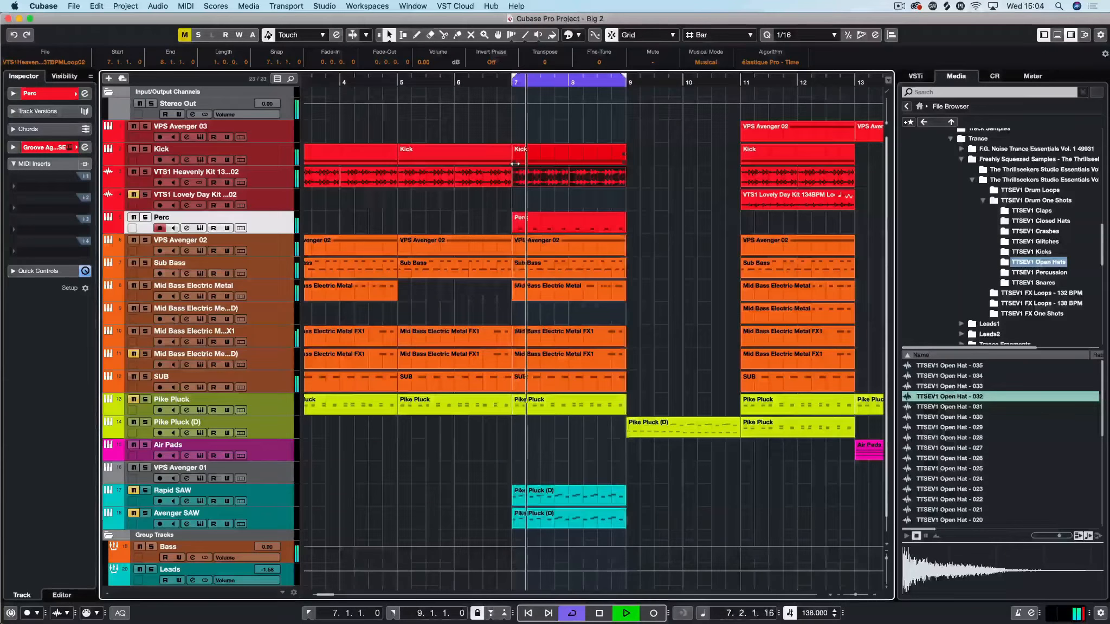
key(space)
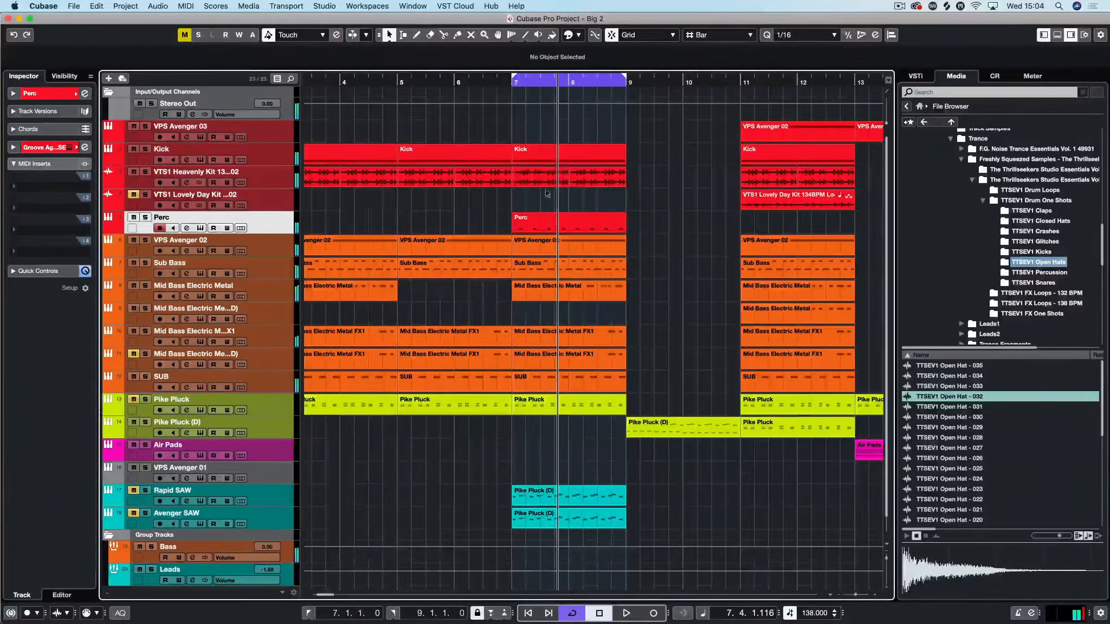
Set the loop range to the single Heavenly Kit clip at bar 7
click(545, 180)
key(p)
drag(546, 180, 472, 190)
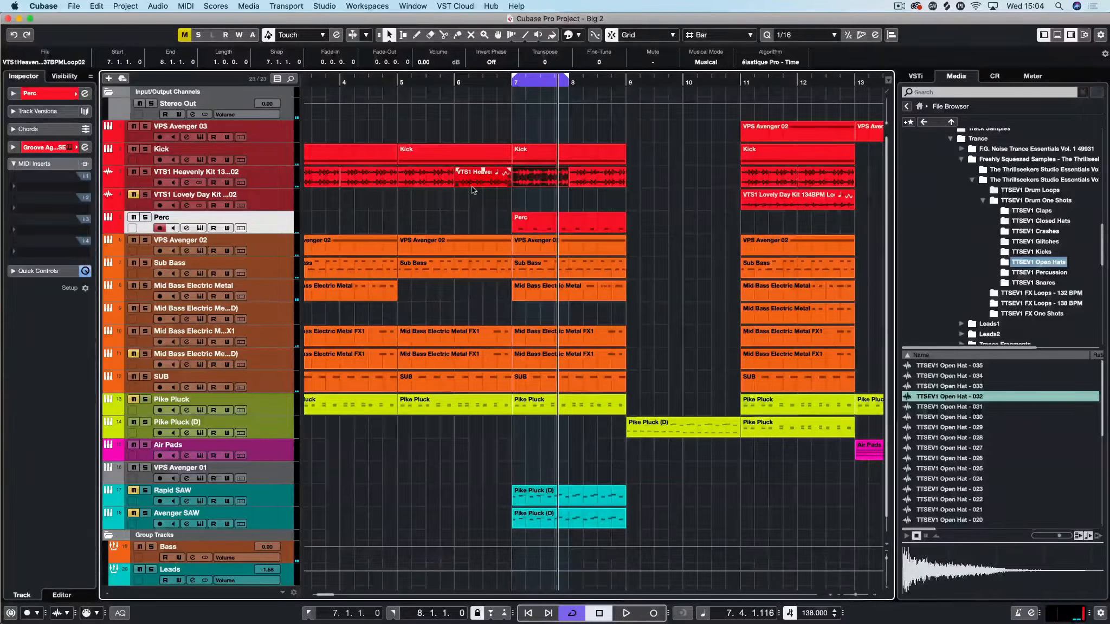
Enlarge the height of the VTS1 Heavenly Kit track to show the waveform of the bar 7 clip in detail
key(h)
key(h)
key(h)
key(h)
key(h)
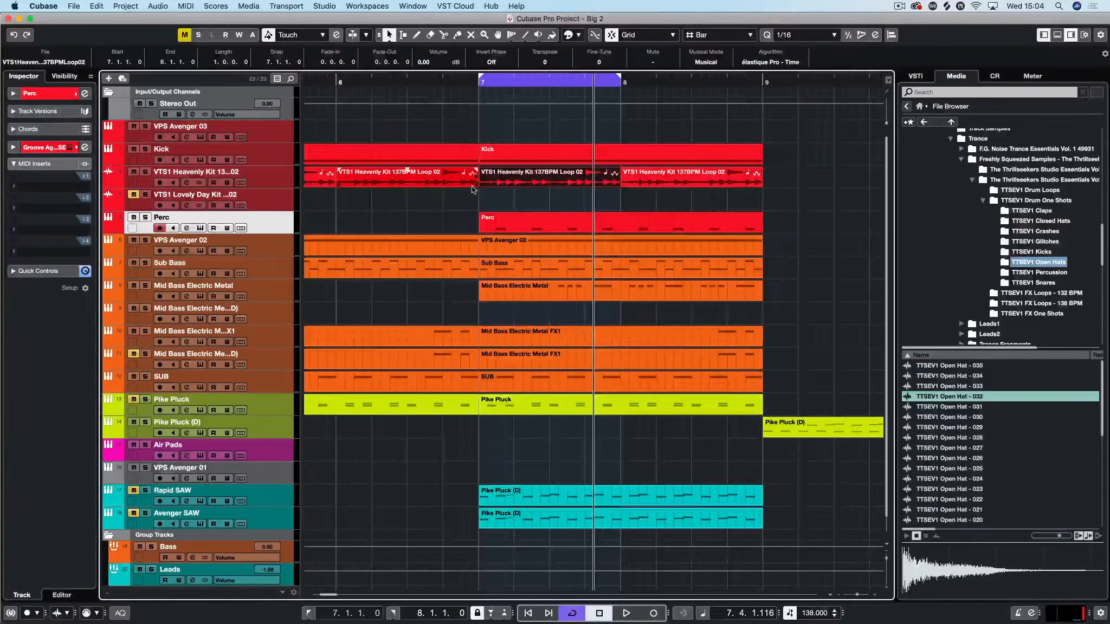
key(h)
key(h)
key(h)
key(h)
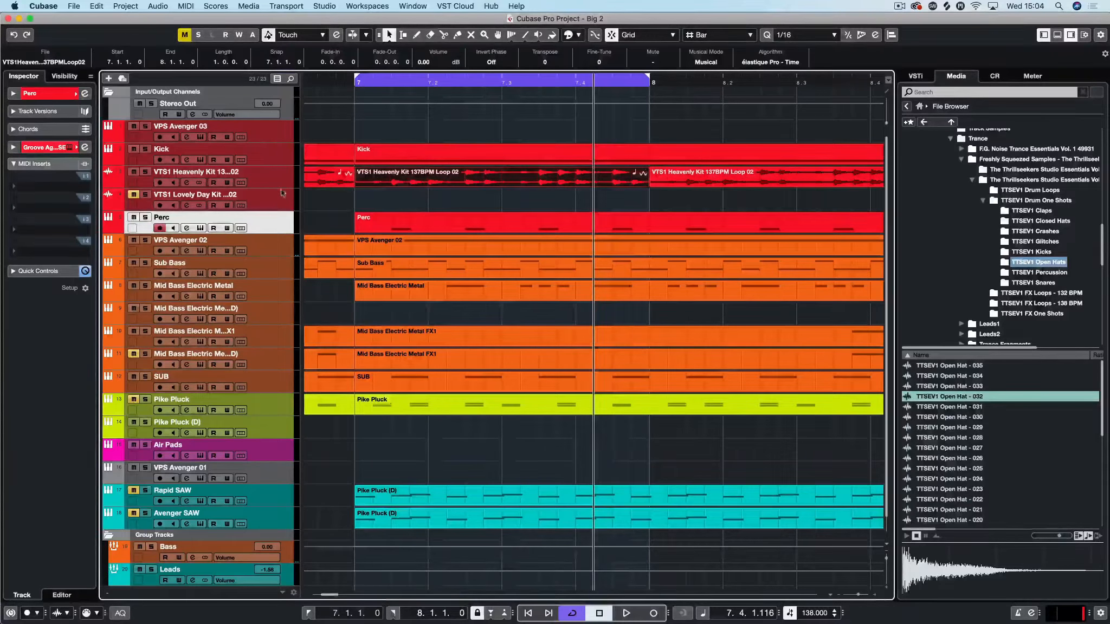
drag(282, 189, 286, 400)
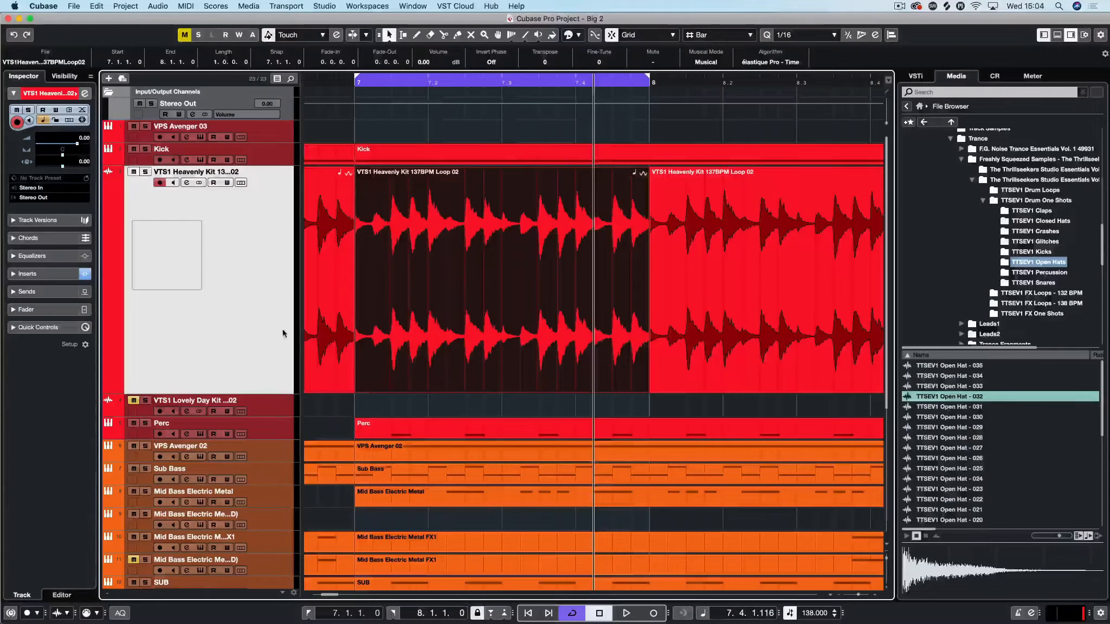
Split the bar 7 Heavenly Kit clip just before and after the beat 2 hit, at 7.1.4.110 and 7.2.2.105
key(h)
key(h)
key(h)
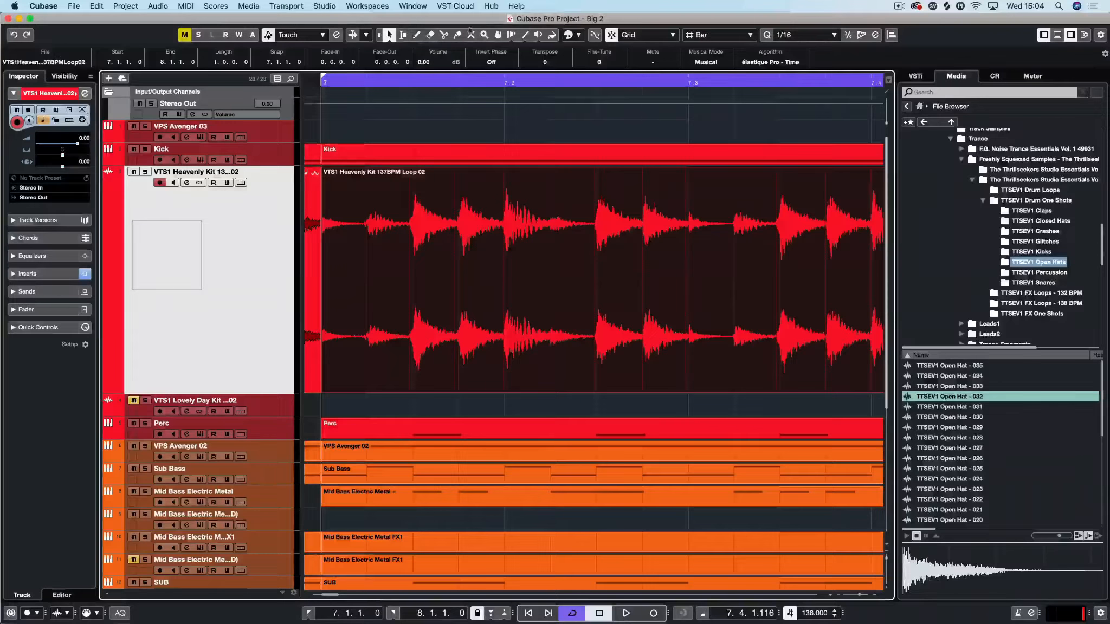
click(444, 35)
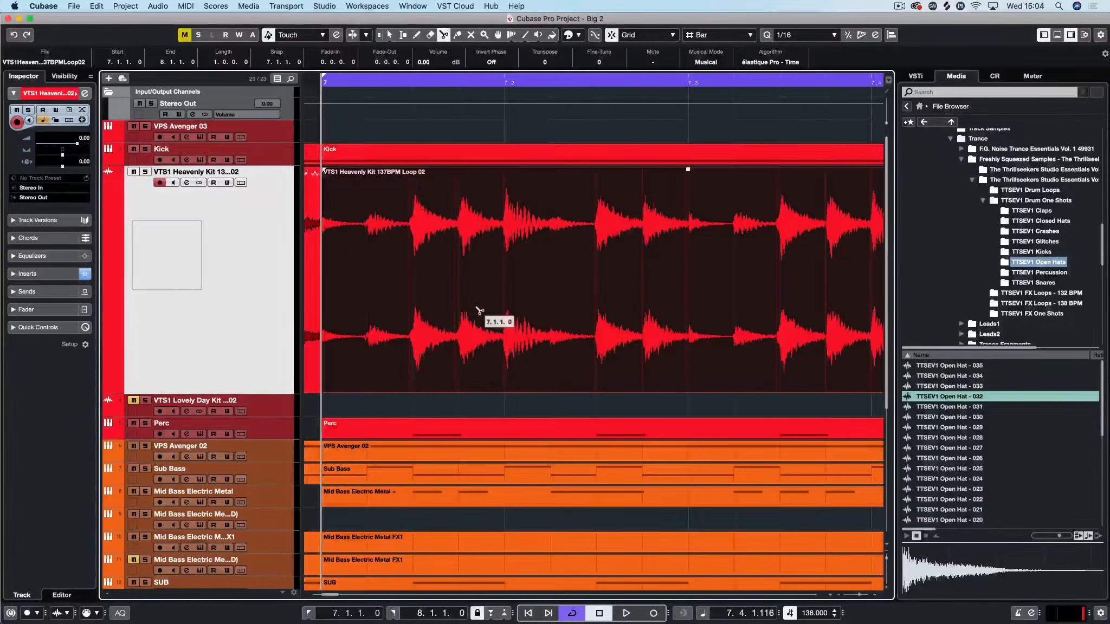
click(503, 257)
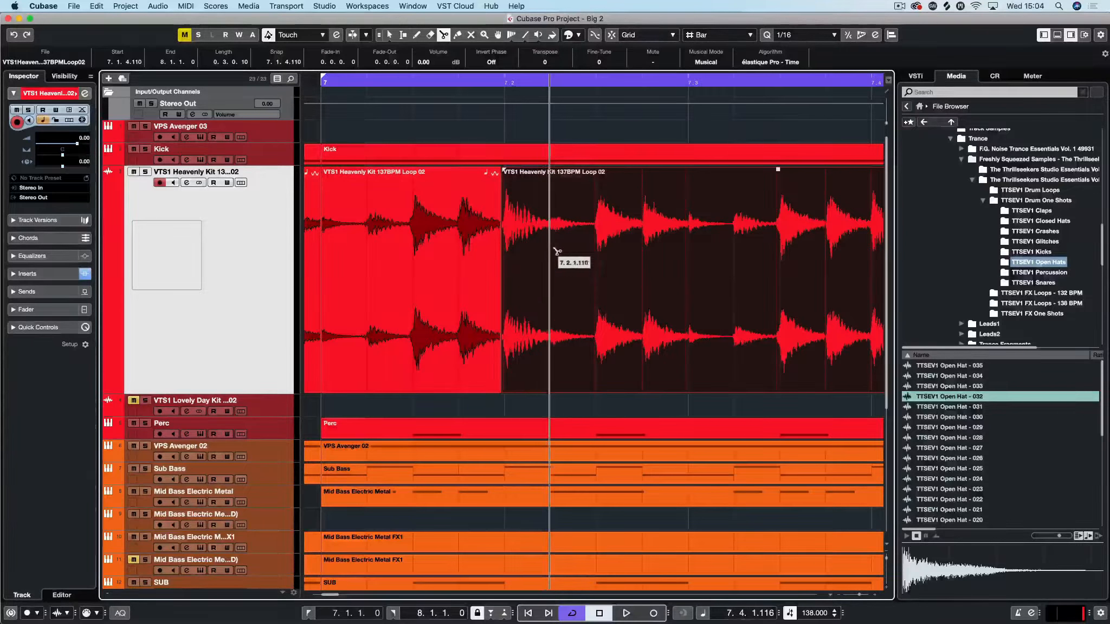
click(592, 245)
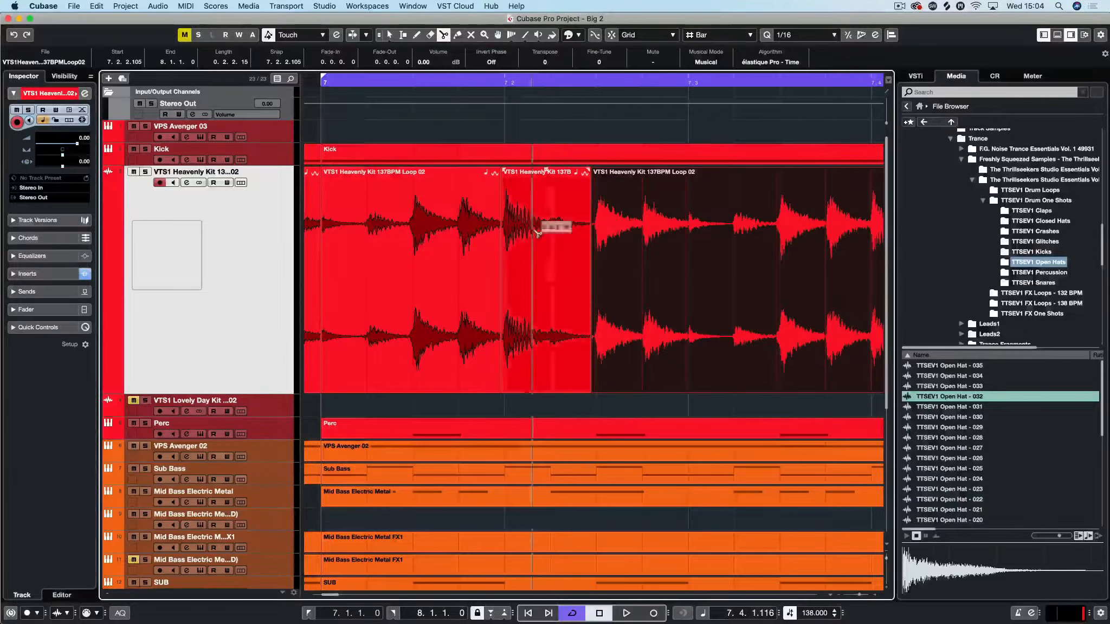
Split the Heavenly Kit clip around the beat 4 hit of bar 7, at 7.3.4.111 and 7.4.2.106
scroll(540, 249, right, 5)
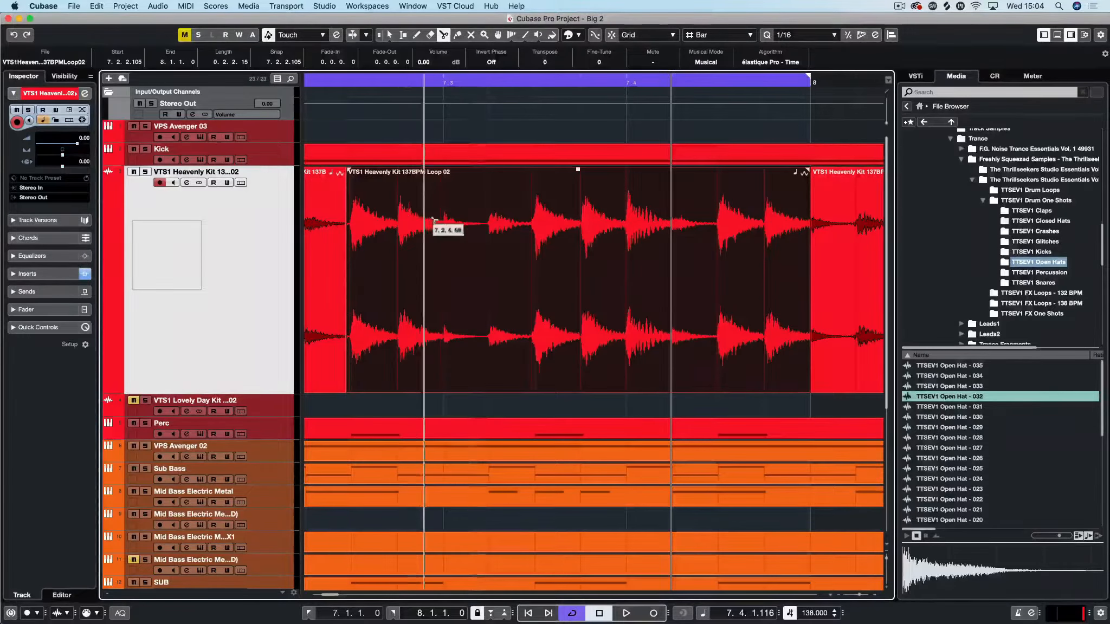
click(624, 222)
click(715, 221)
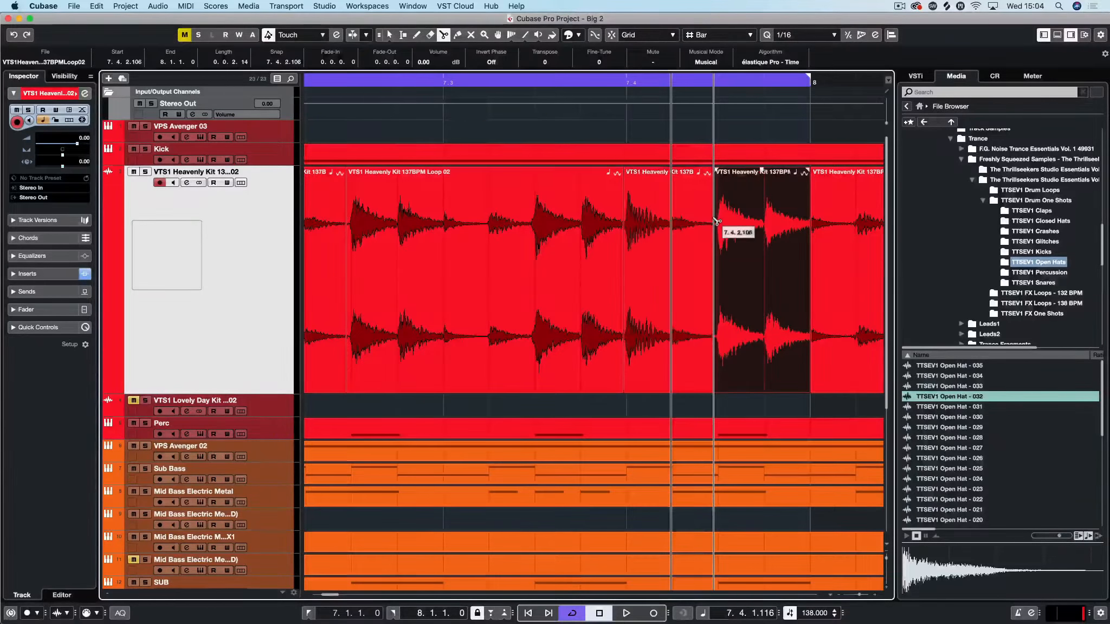
Mute the two isolated slices of the Heavenly Kit loop on beats 2 and 4 of bar 7
click(390, 35)
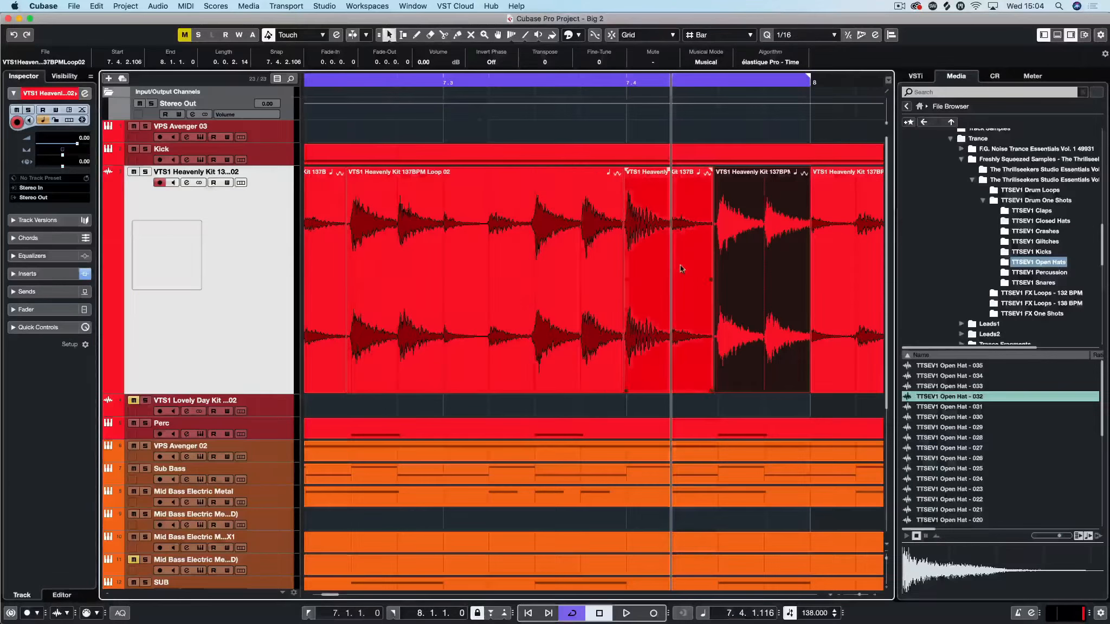
key(g)
key(g)
key(g)
key(g)
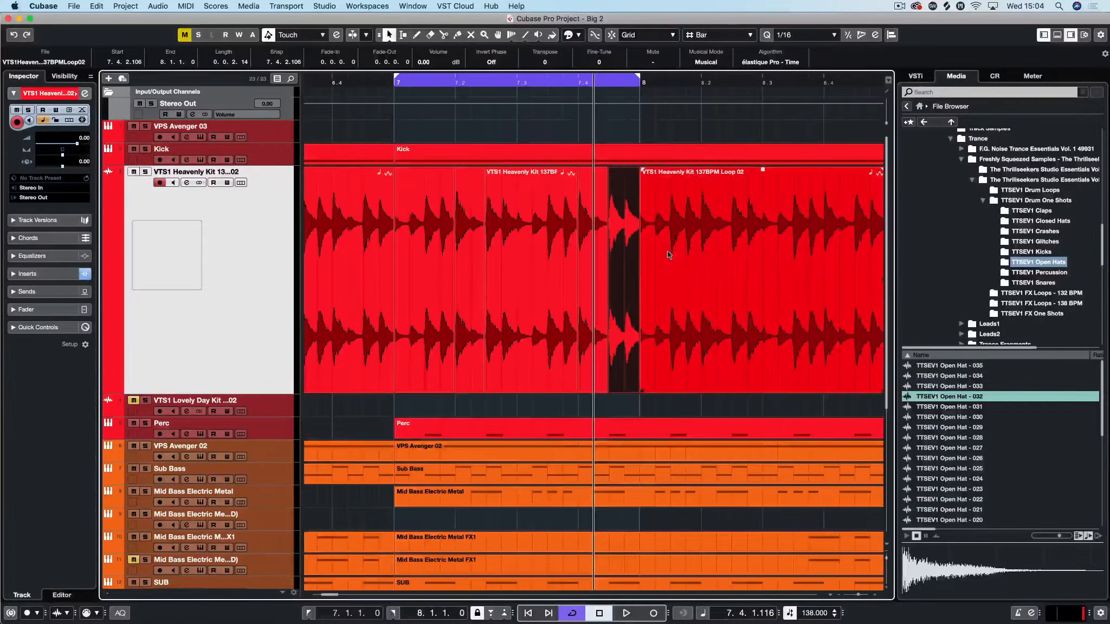
click(376, 253)
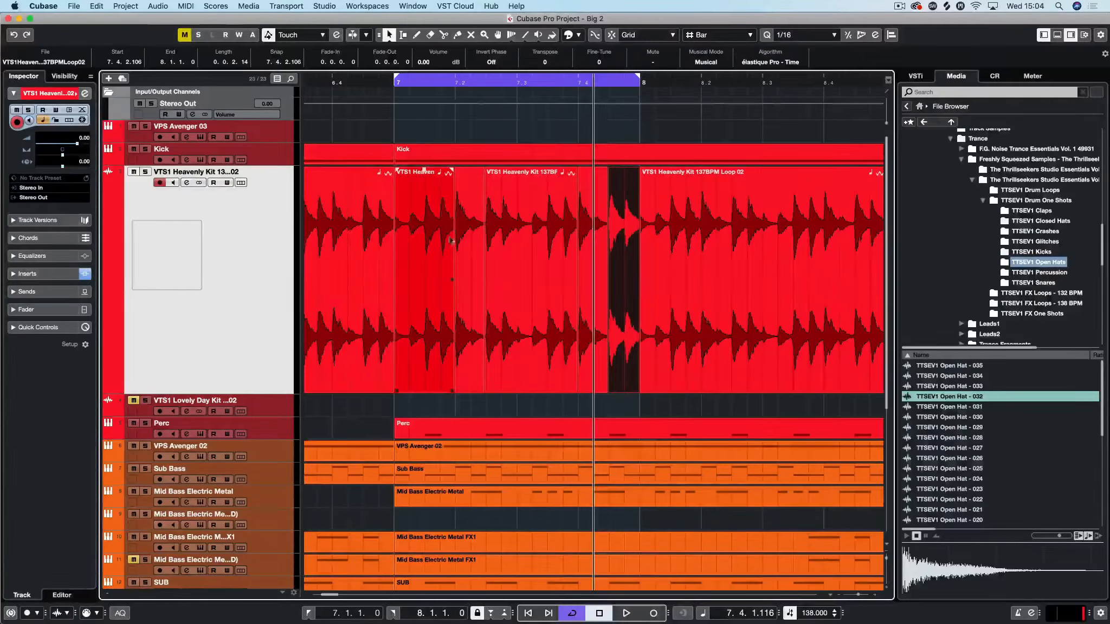
click(471, 233)
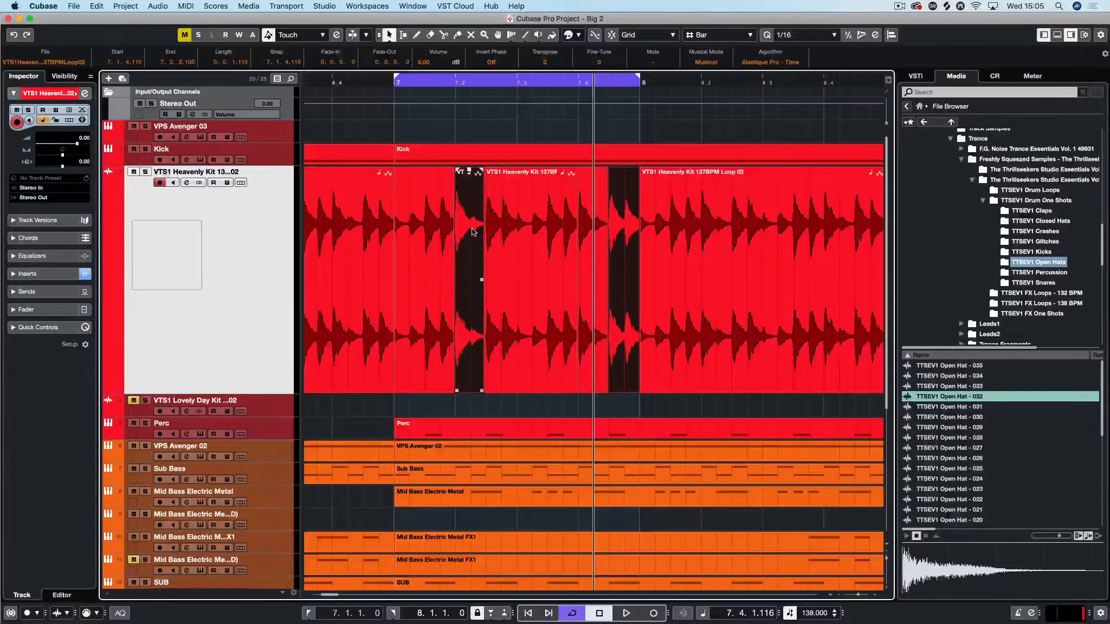
right_click(472, 231)
click(484, 232)
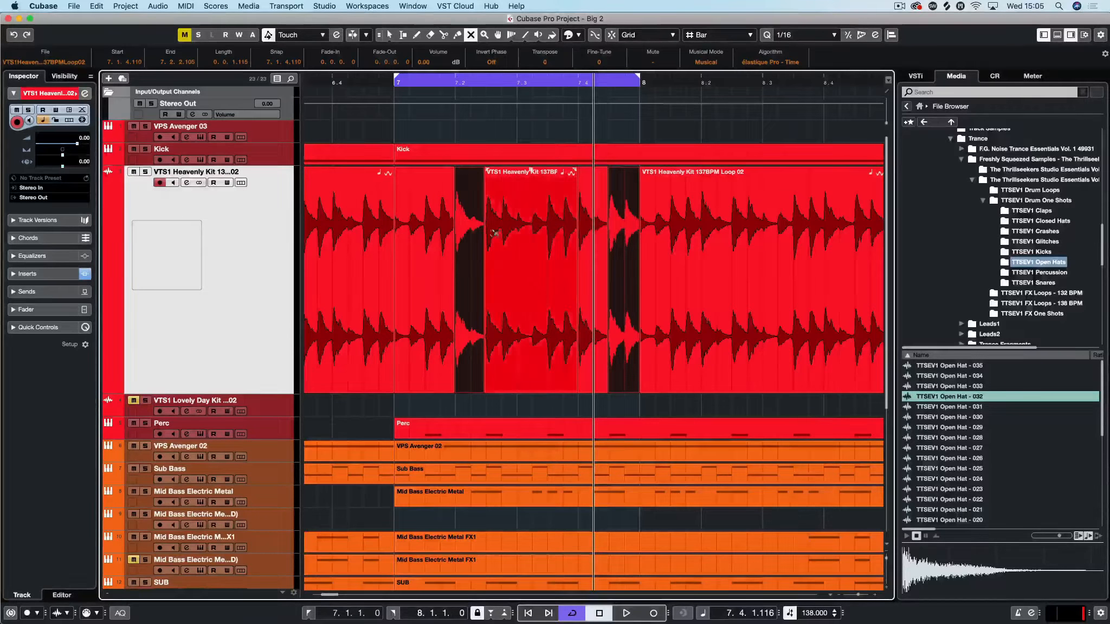
click(475, 237)
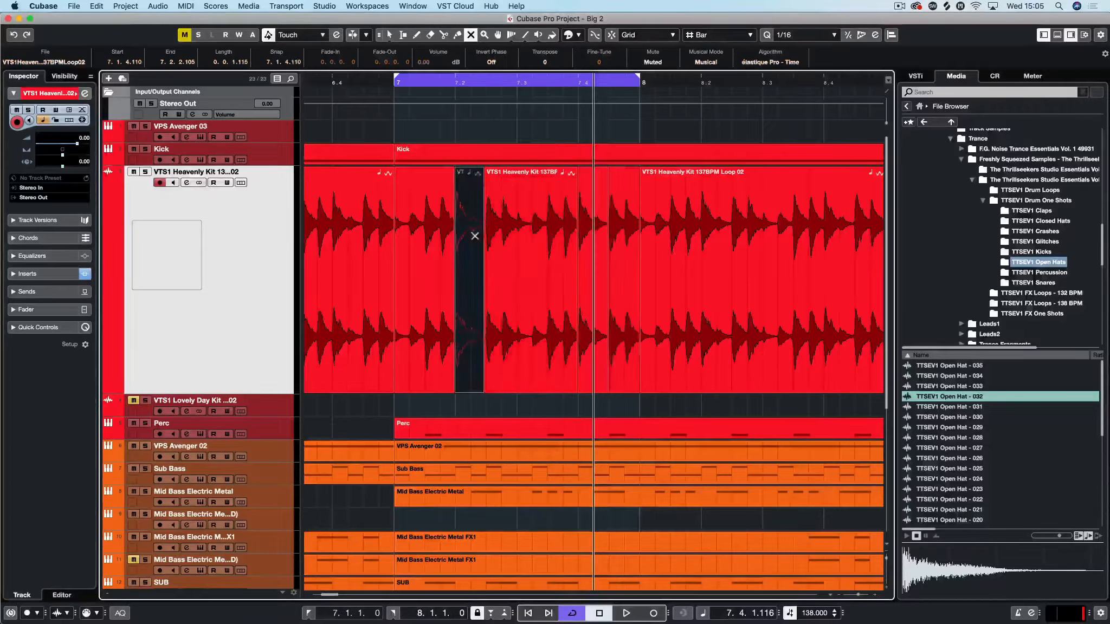
click(591, 209)
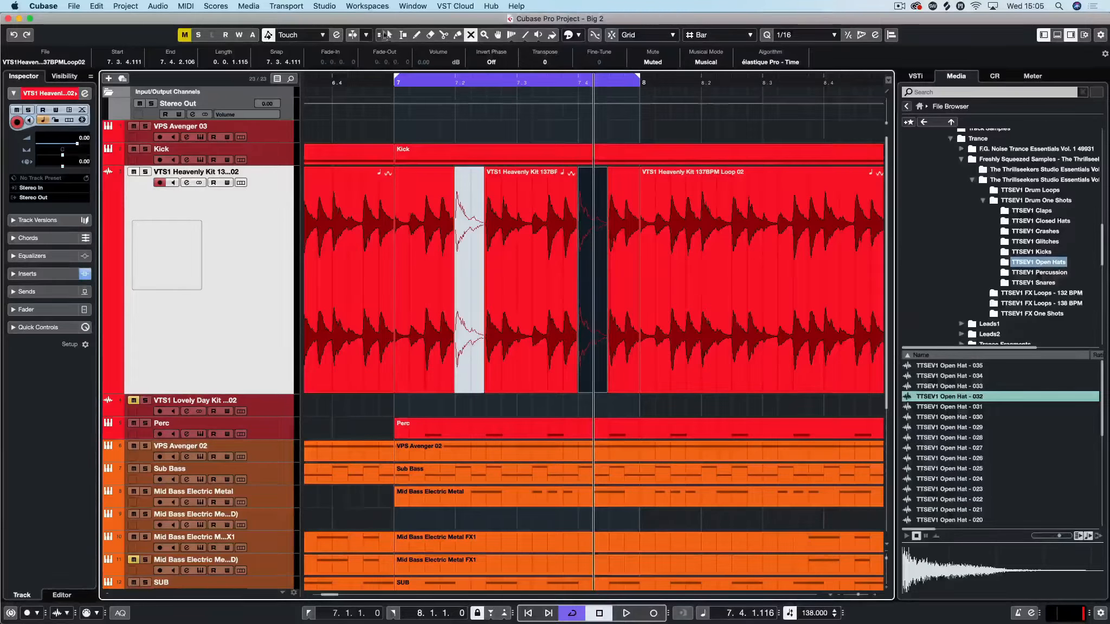
Deselect the slices and play back bar 7 to hear the loop with the two muted hits
click(425, 122)
key(space)
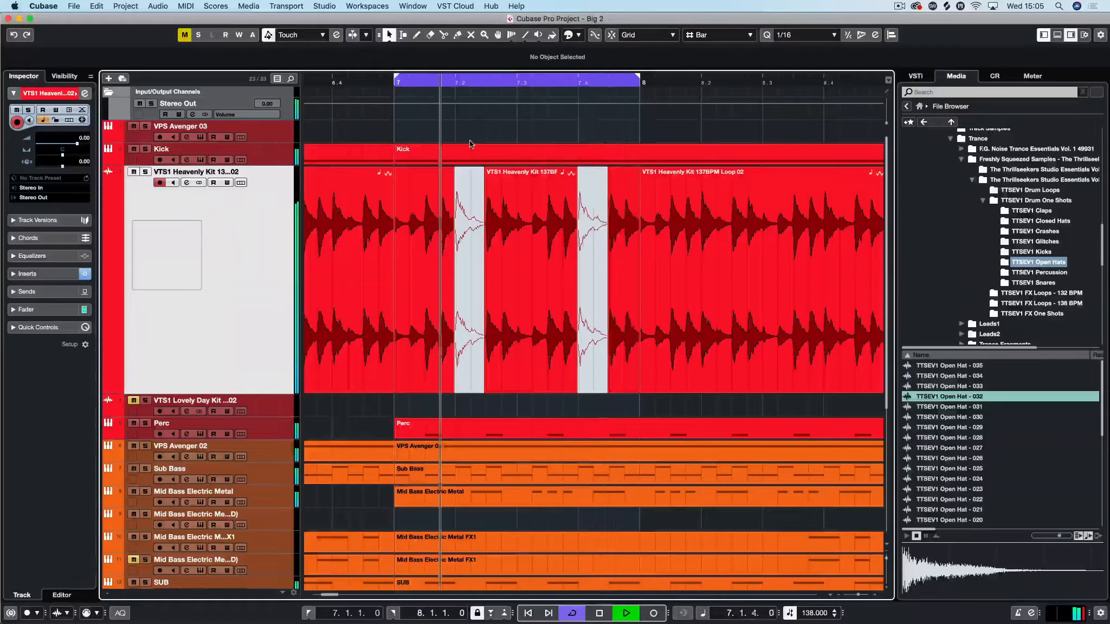
key(space)
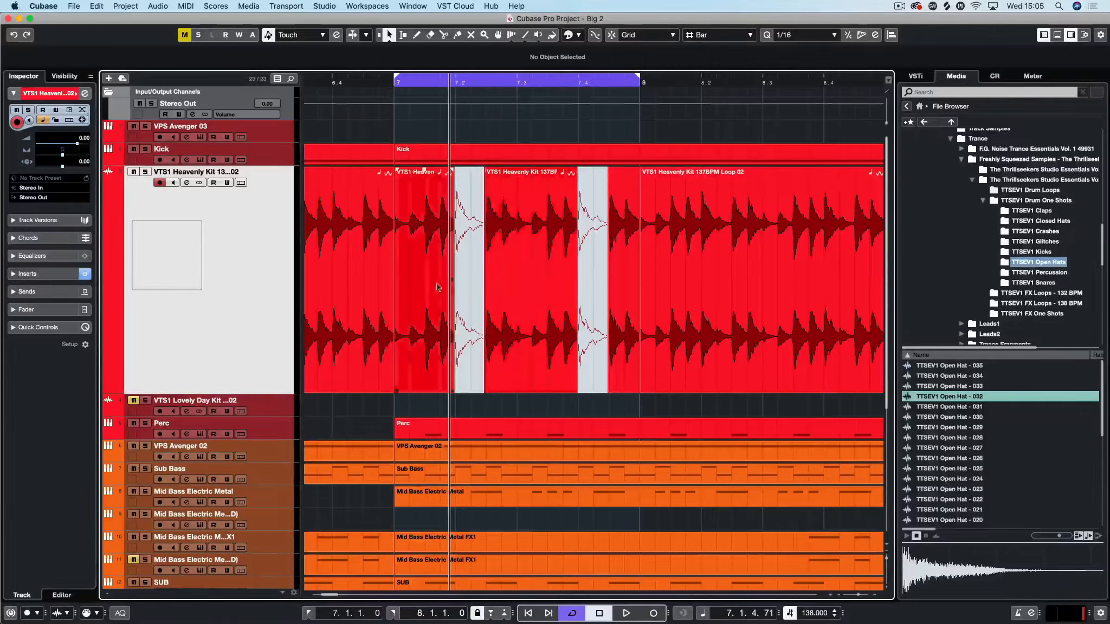
Undo the muting of the two Heavenly Kit slices in bar 7
key(h)
key(h)
key(h)
key(h)
key(h)
key(h)
key(h)
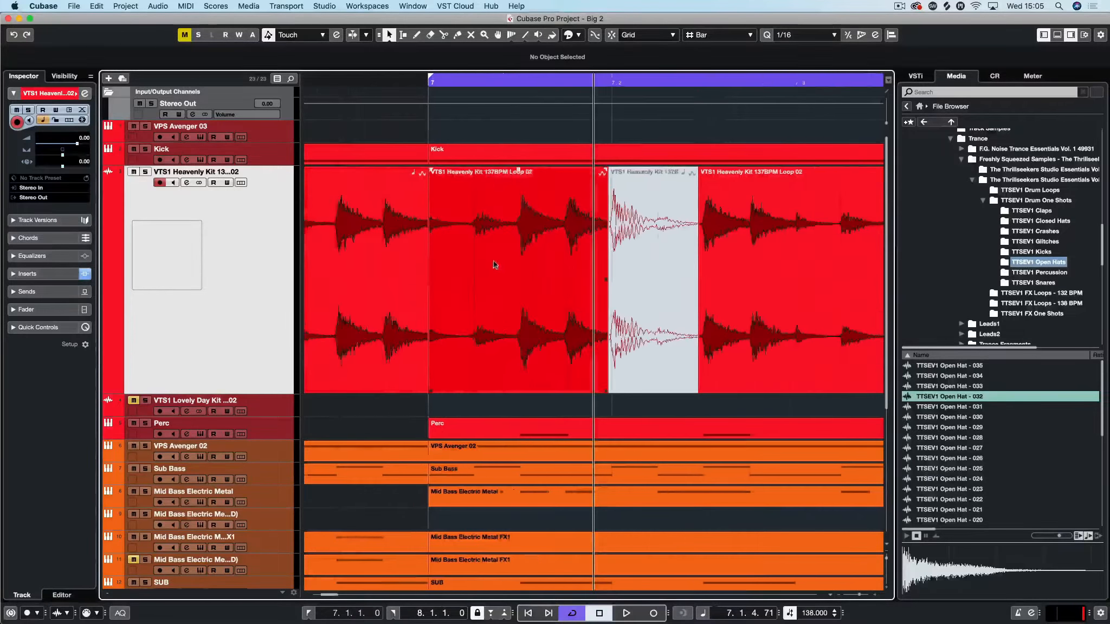
key(super+z)
Split the beat 2 slice of bar 7 between its main hit and the quieter tail, and delete the main hit
click(444, 36)
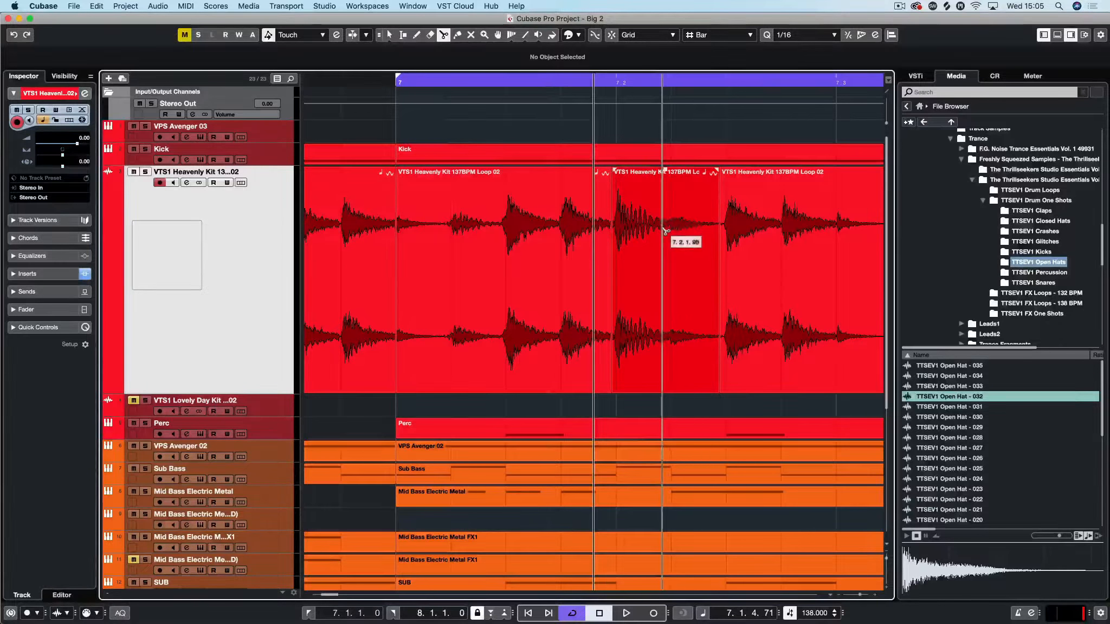
click(668, 229)
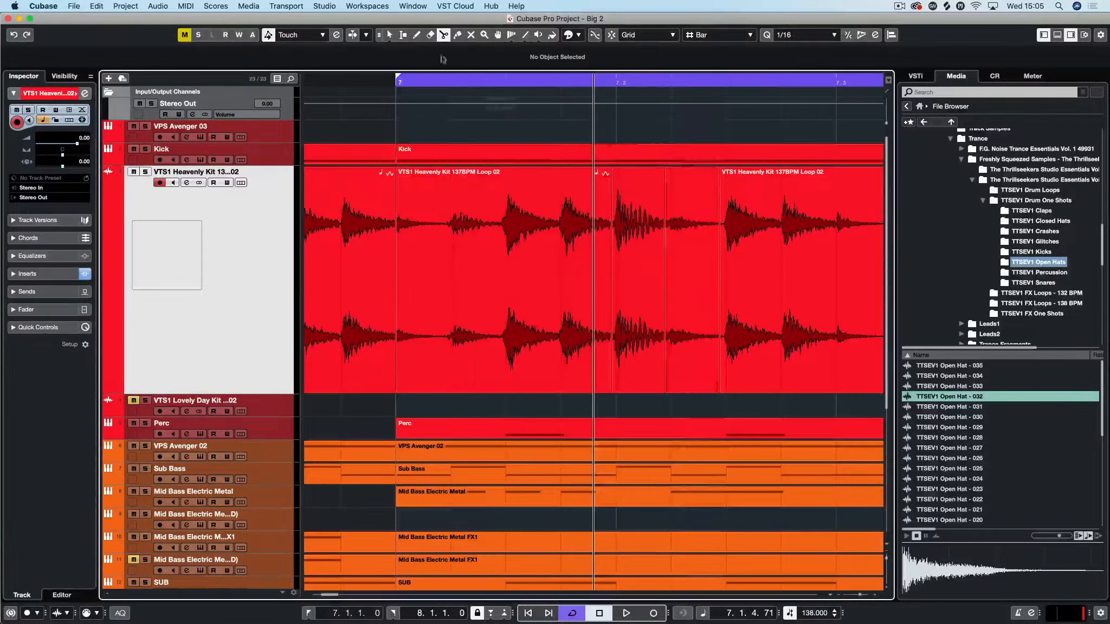
click(634, 240)
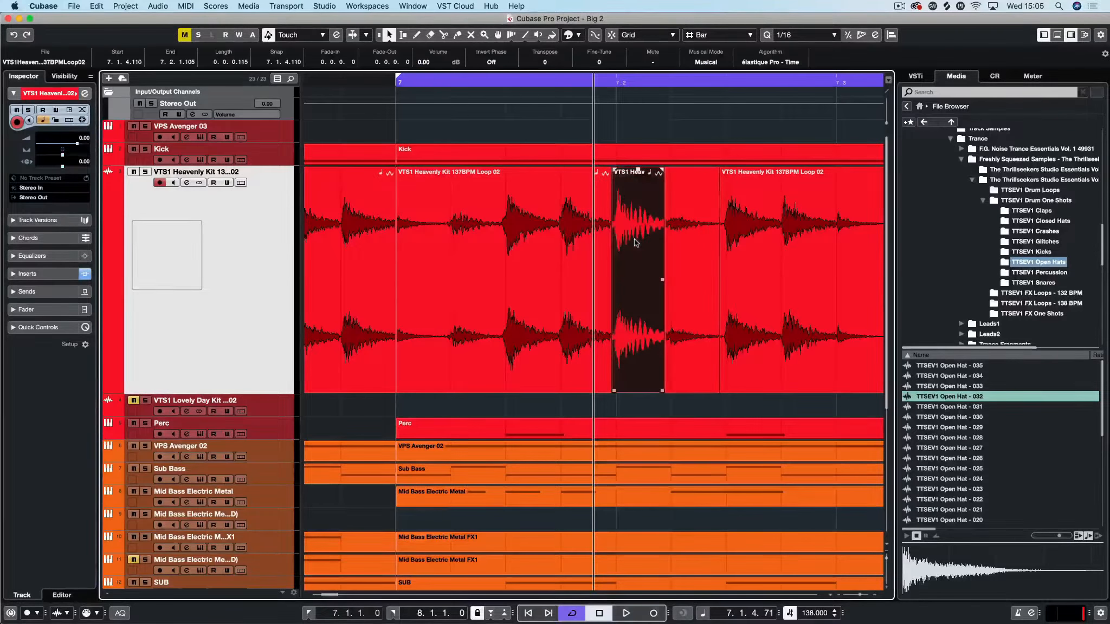
key(Delete)
Split the beat 4 slice of bar 7 between its main hit and the quieter tail, and delete the main hit
scroll(631, 241, right, 3)
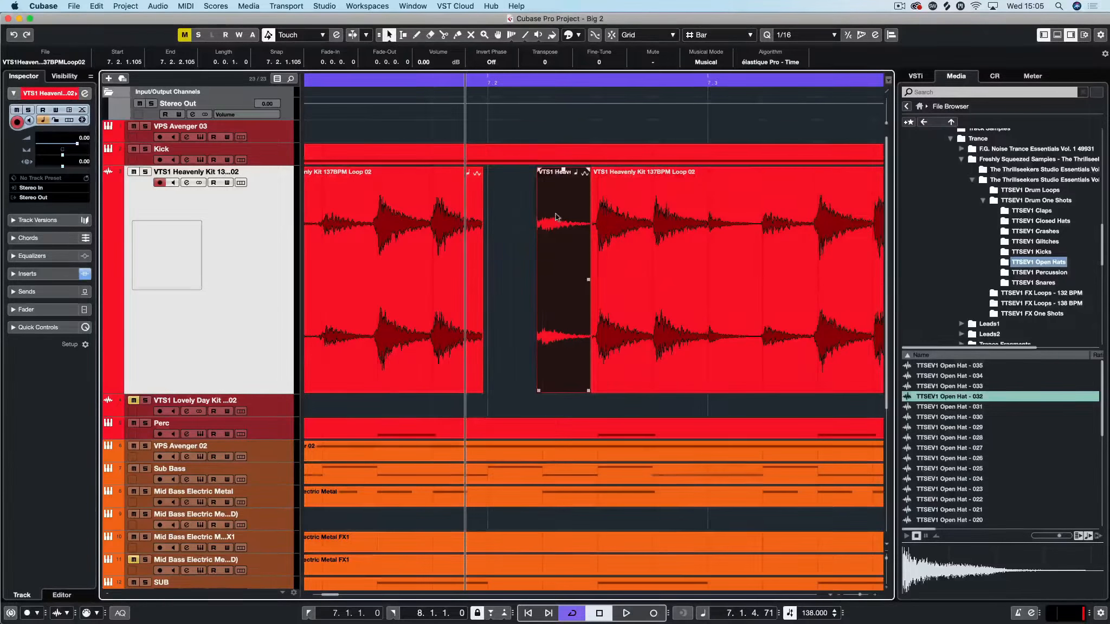
scroll(557, 217, right, 5)
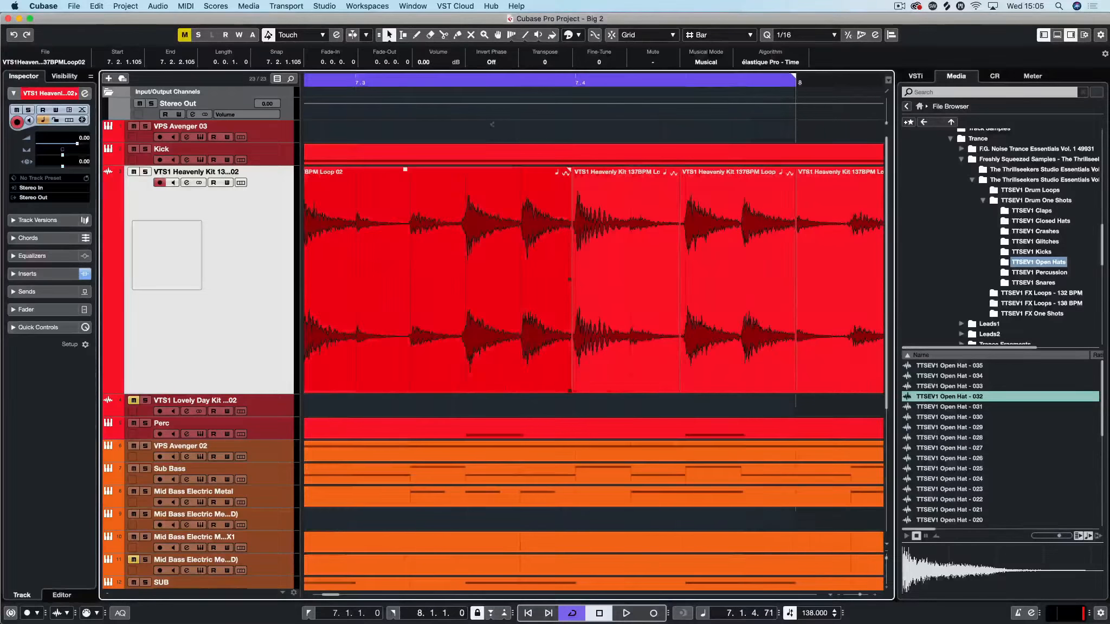
key(3)
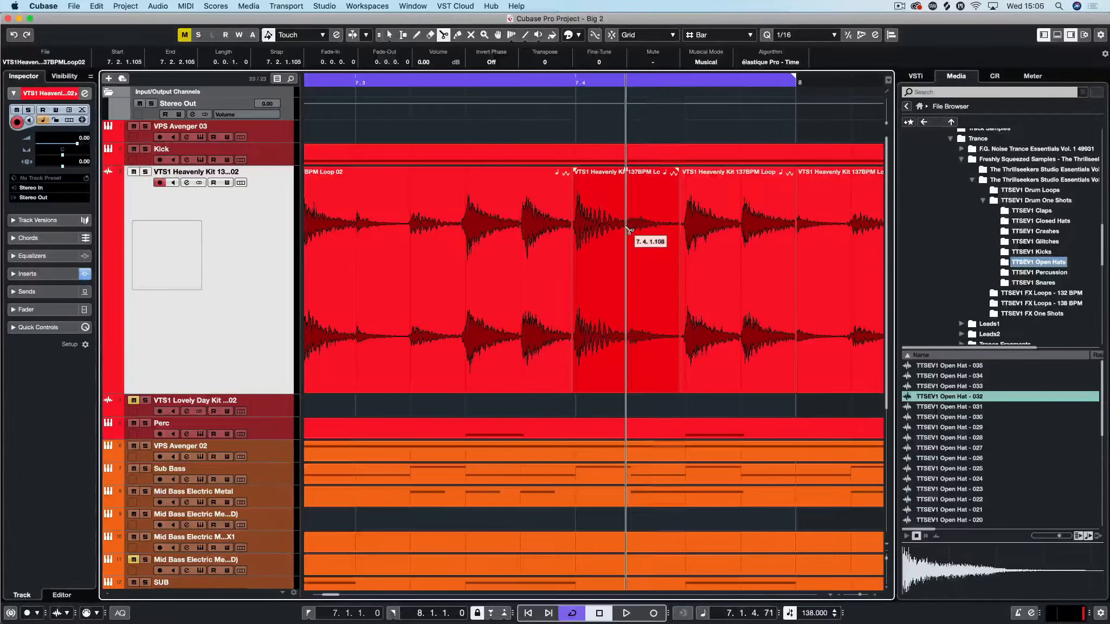
click(627, 230)
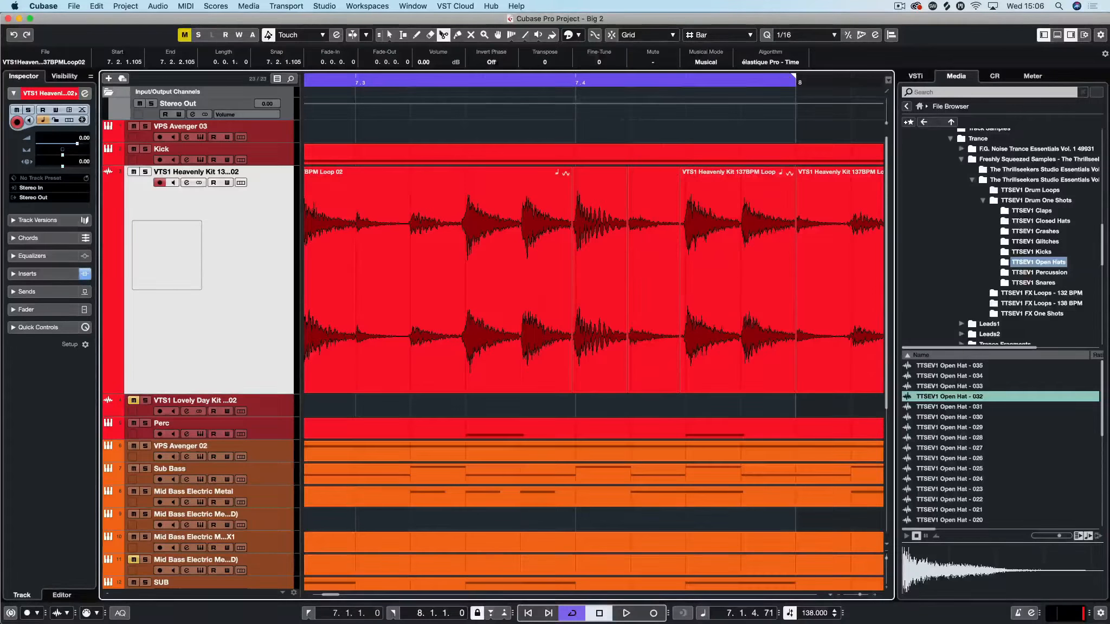
click(389, 34)
click(661, 216)
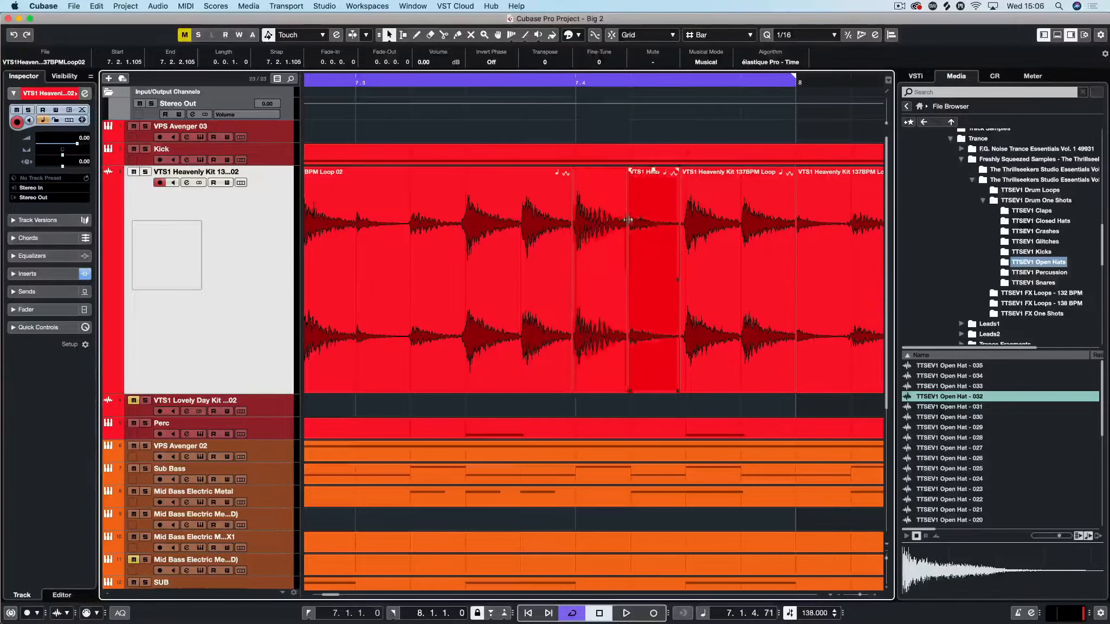
click(588, 218)
key(Delete)
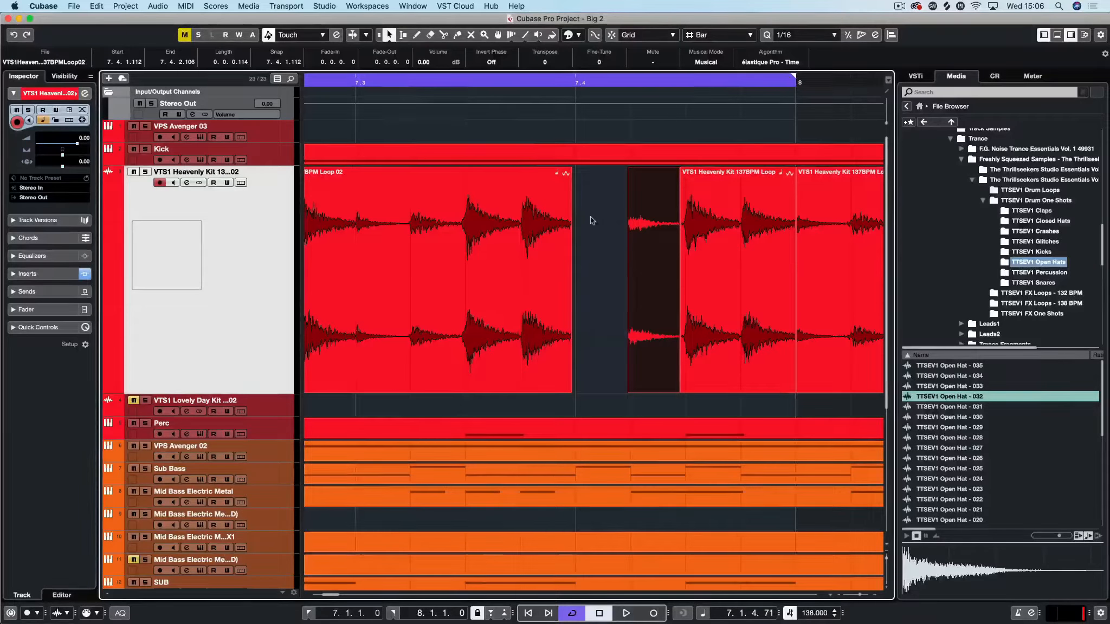
Play back bar 7 to hear the Heavenly Kit loop without its main hits on beats 2 and 4
key(g)
key(g)
key(g)
key(g)
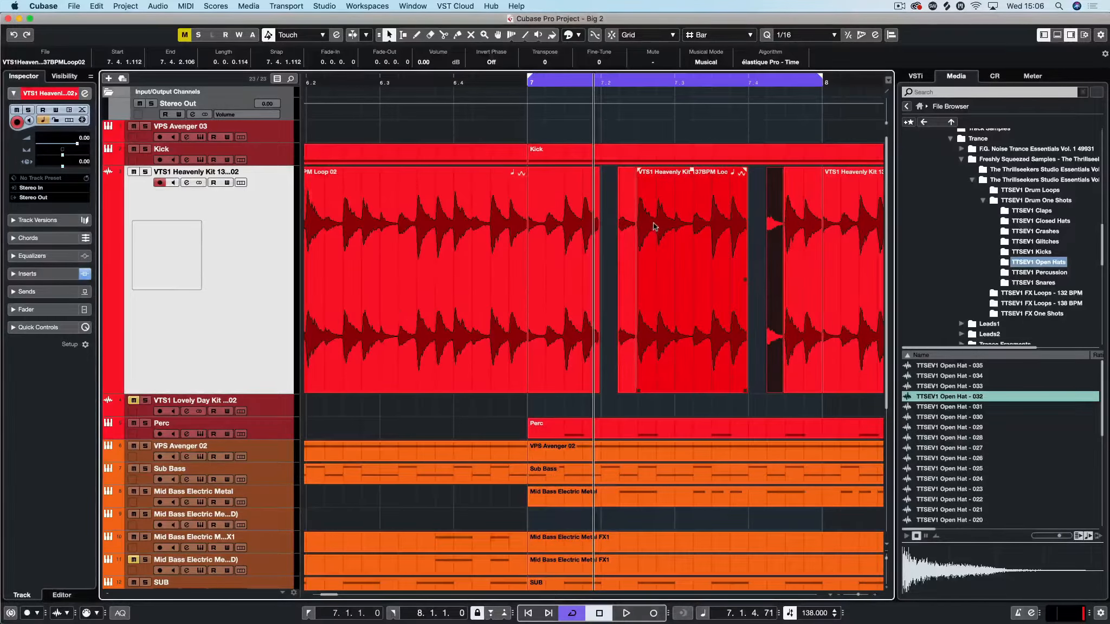
key(space)
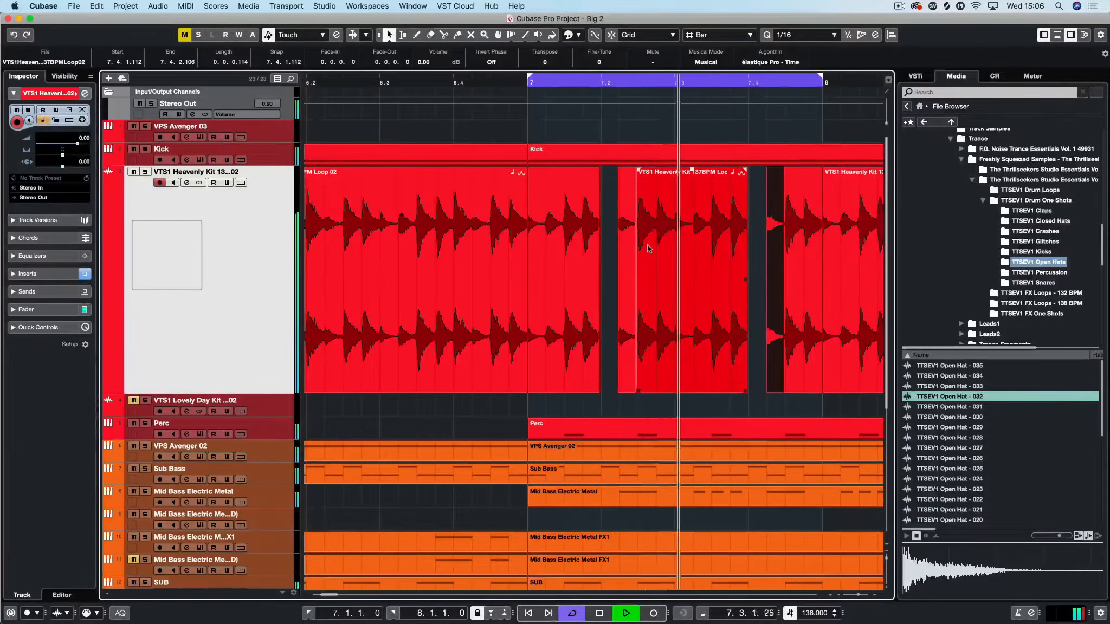
Try deleting the quiet tail slices after beats 2 and 4 of bar 7 during playback, and undo both deletions
scroll(648, 247, right, 3)
click(517, 243)
key(Delete)
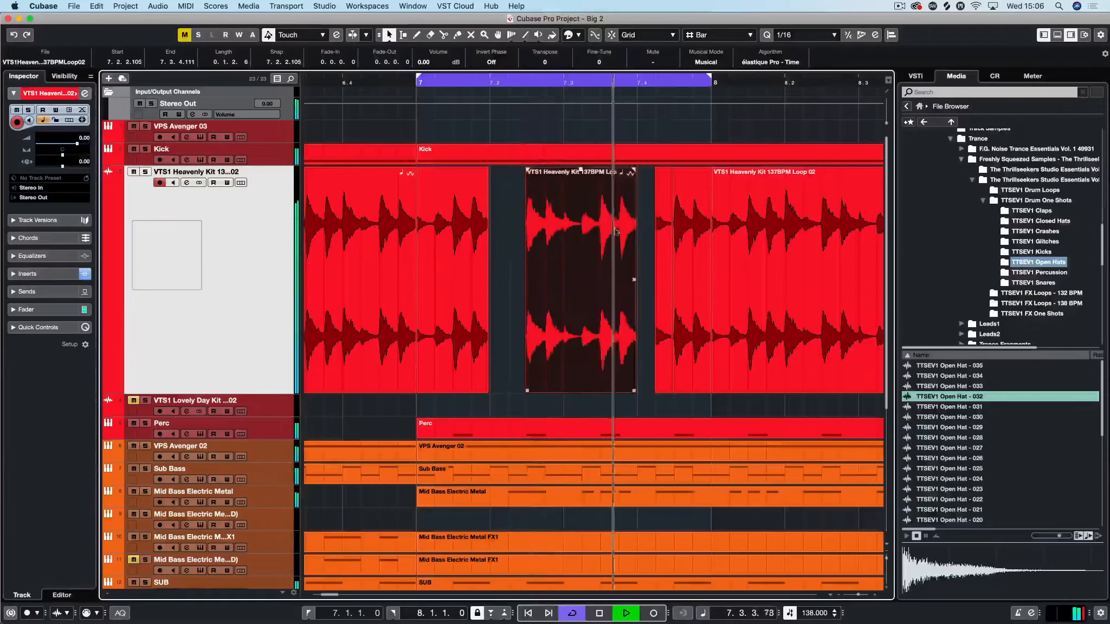
click(664, 224)
key(Delete)
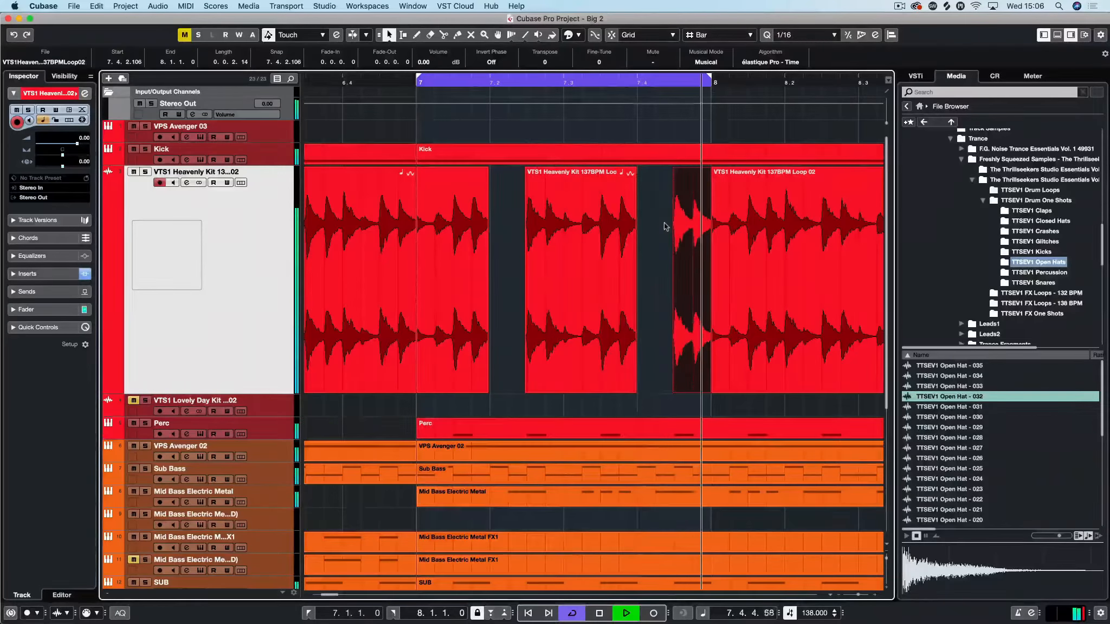
key(super+z)
key(super+z)
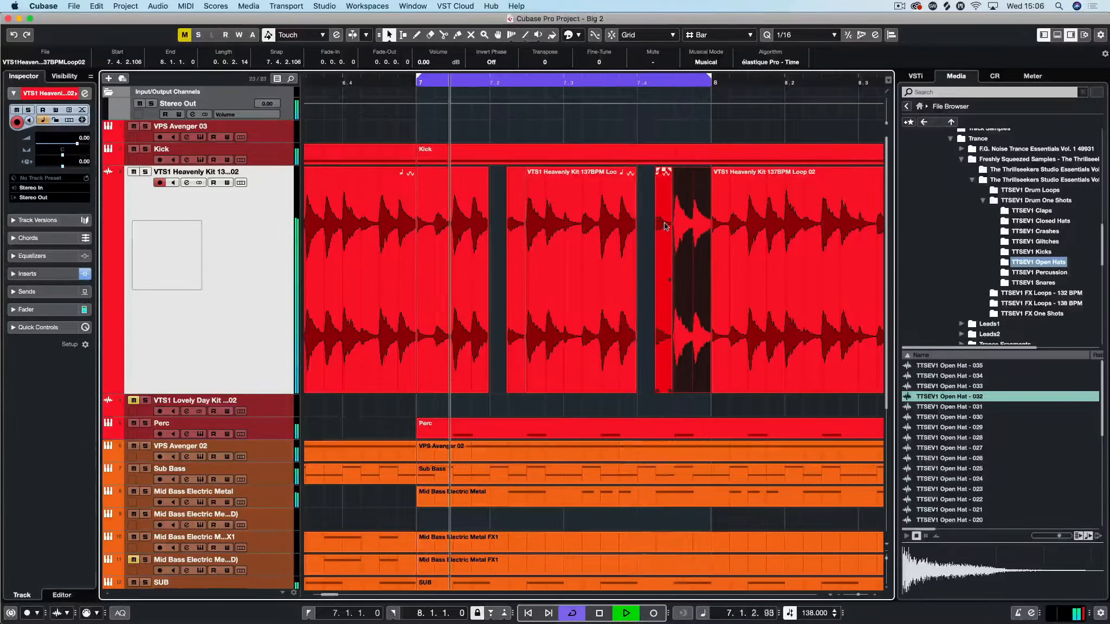
Reduce the height of the Heavenly Kit track and solo it, with StereoDelay loaded as its third insert
click(676, 246)
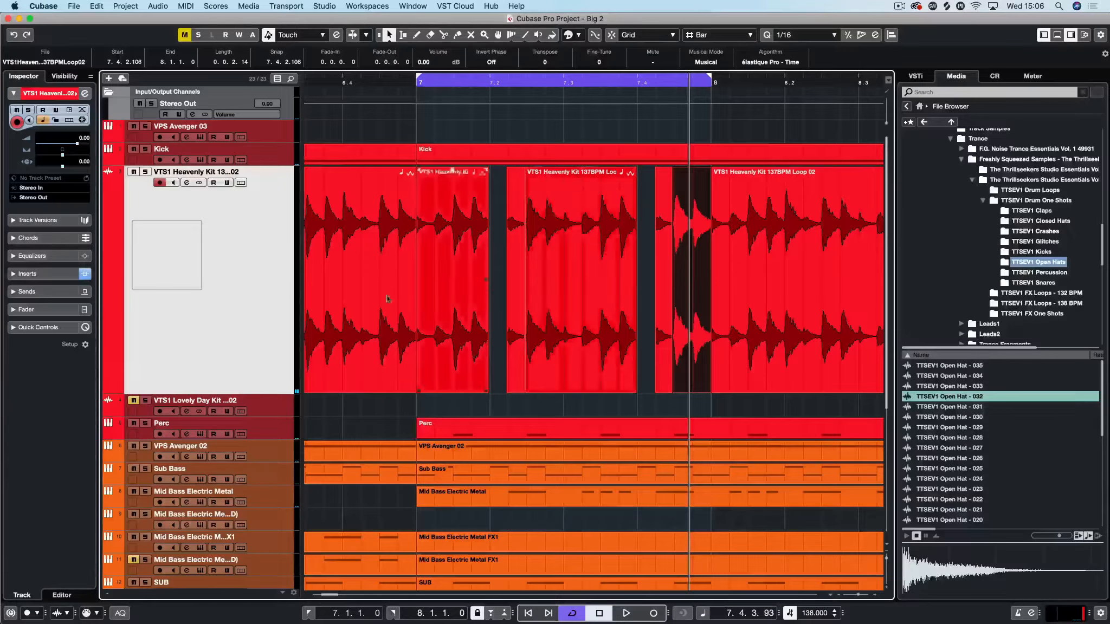
drag(271, 394, 274, 200)
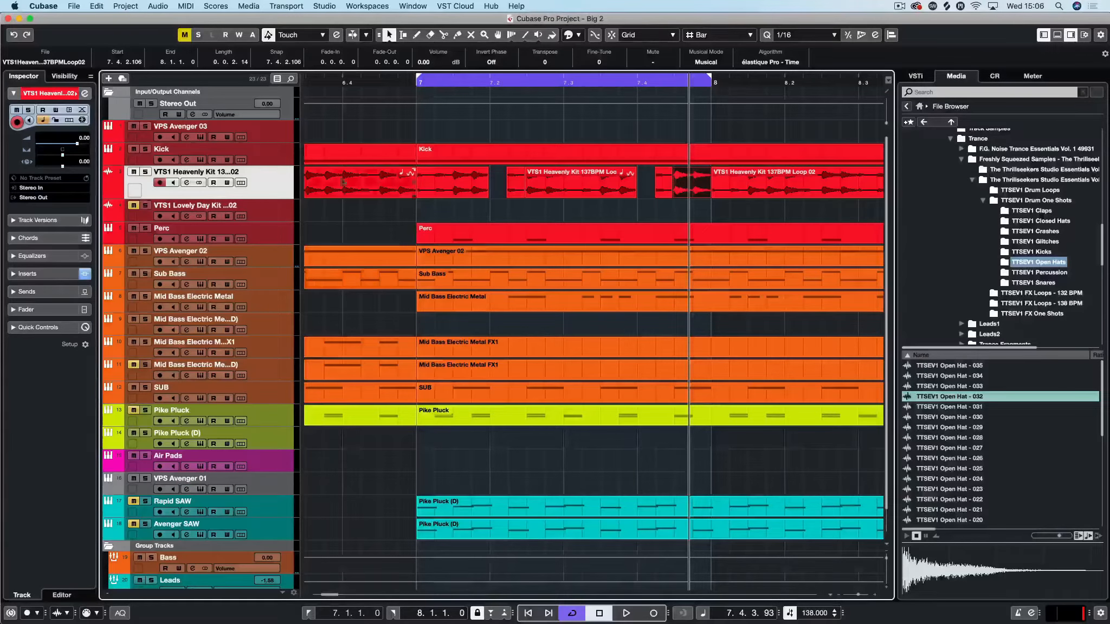
click(145, 172)
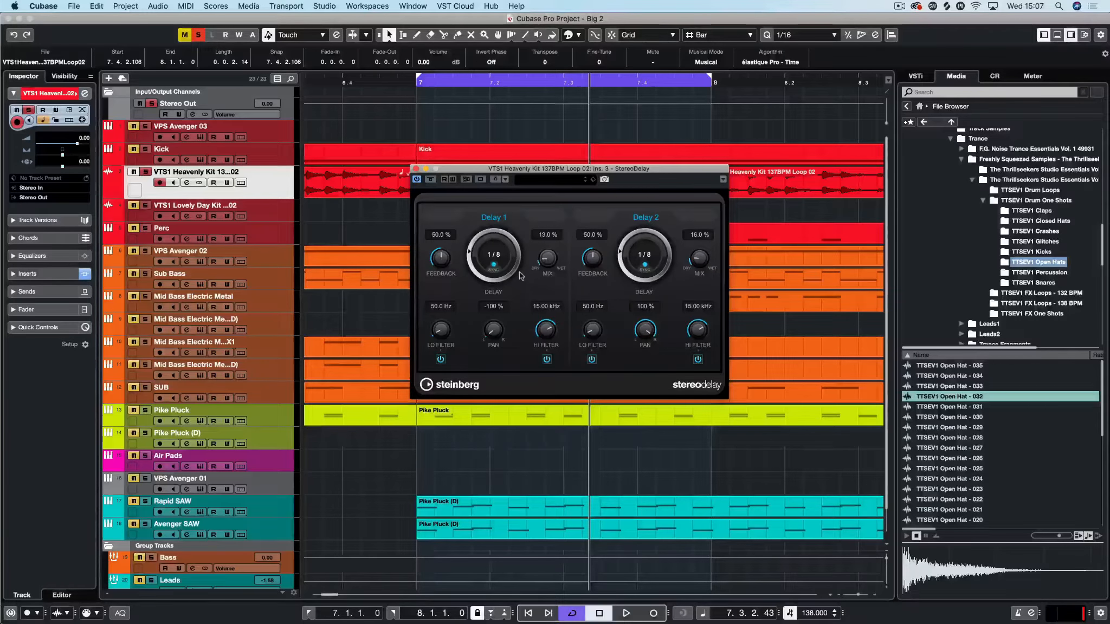
Audition the delayed loop, and set StereoDelay's low filters to about 346 Hz on Delay 1 and 350 Hz on Delay 2
click(308, 195)
key(space)
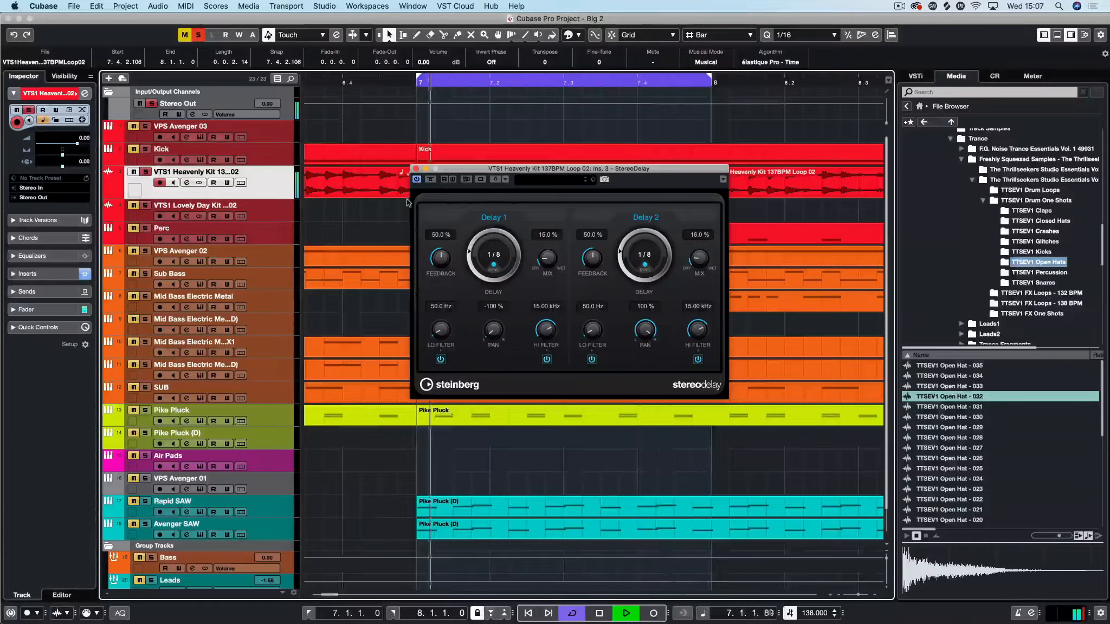
key(space)
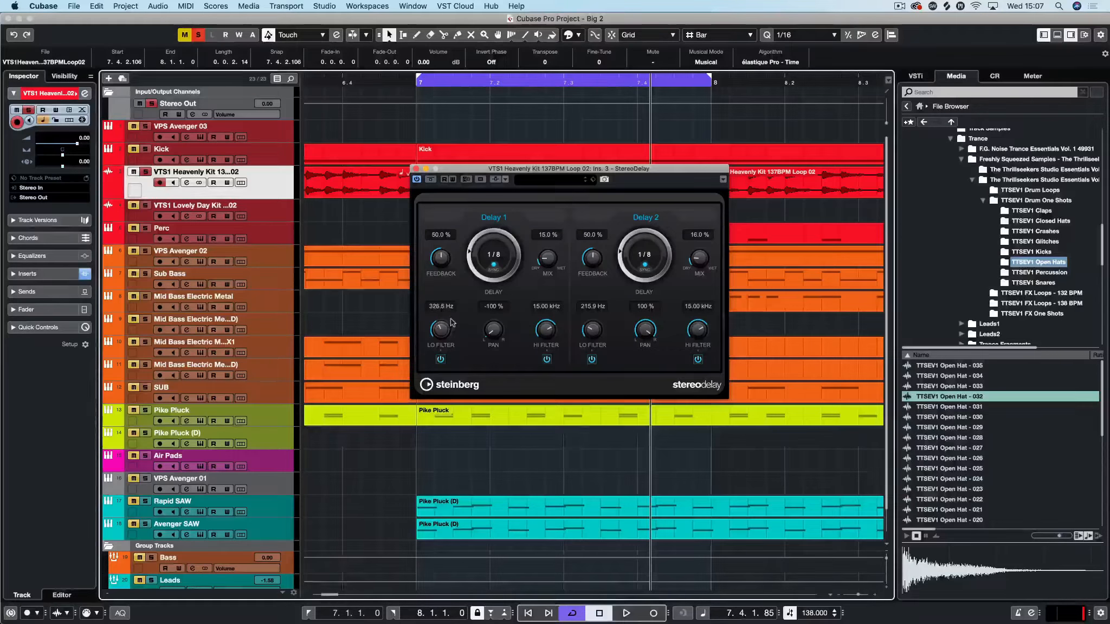
drag(593, 324, 598, 334)
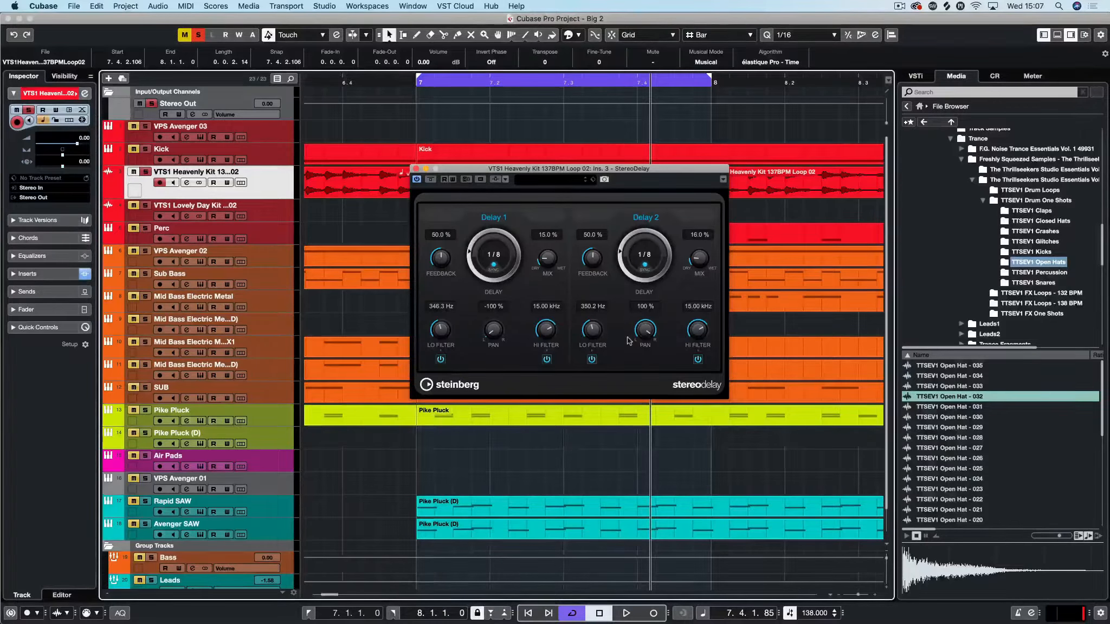
Raise StereoDelay's high filters during playback to about 18.01 kHz on Delay 1 and 17.73 kHz on Delay 2
key(space)
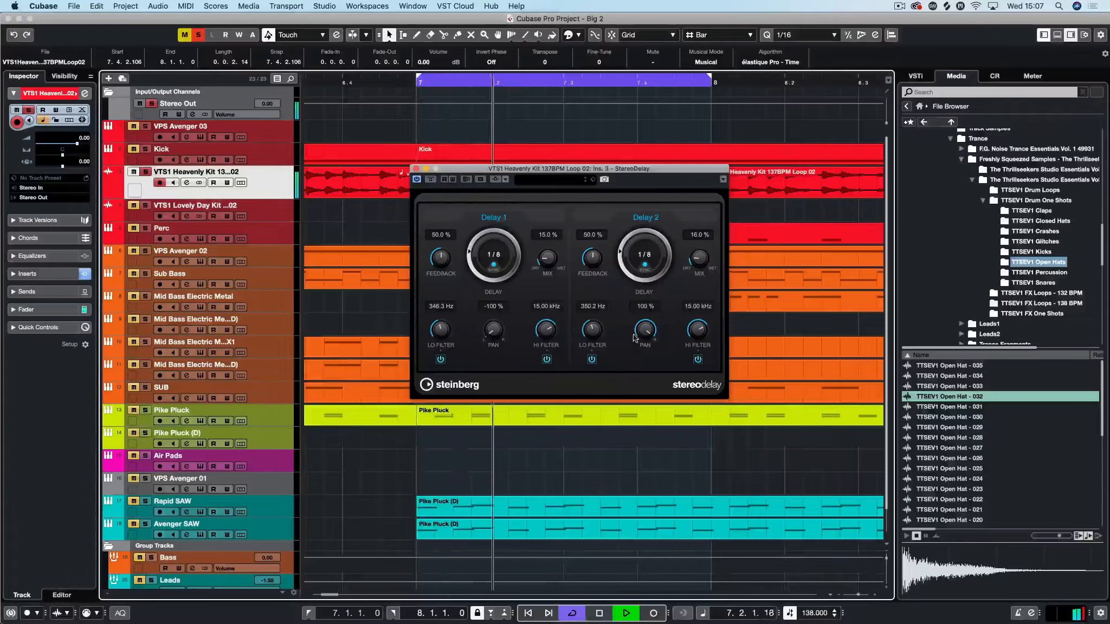
drag(547, 330, 549, 316)
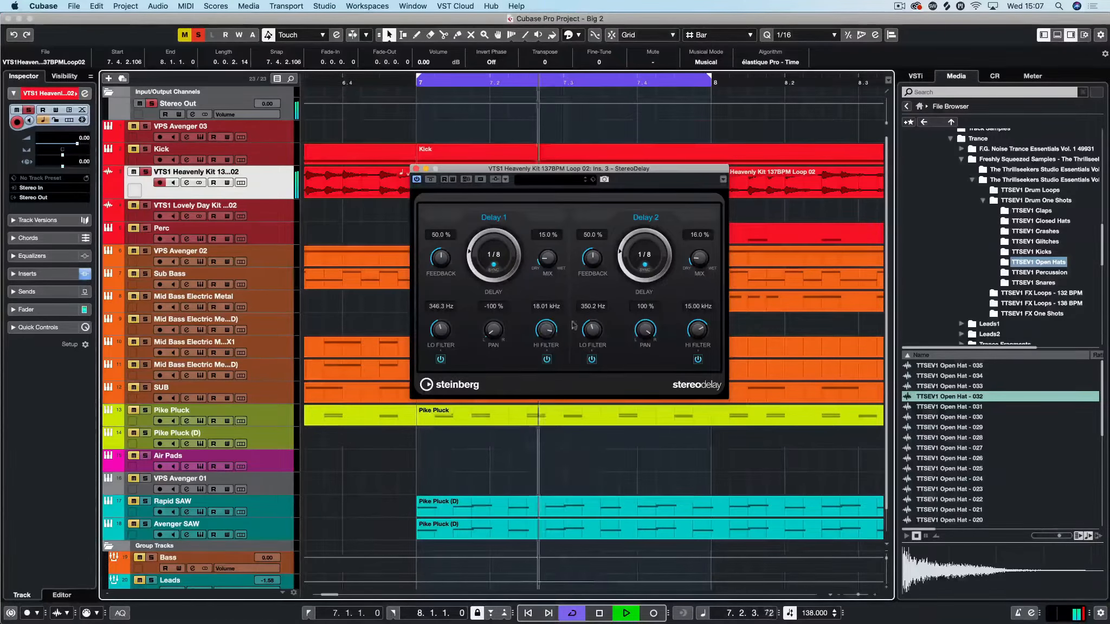
drag(699, 329, 701, 316)
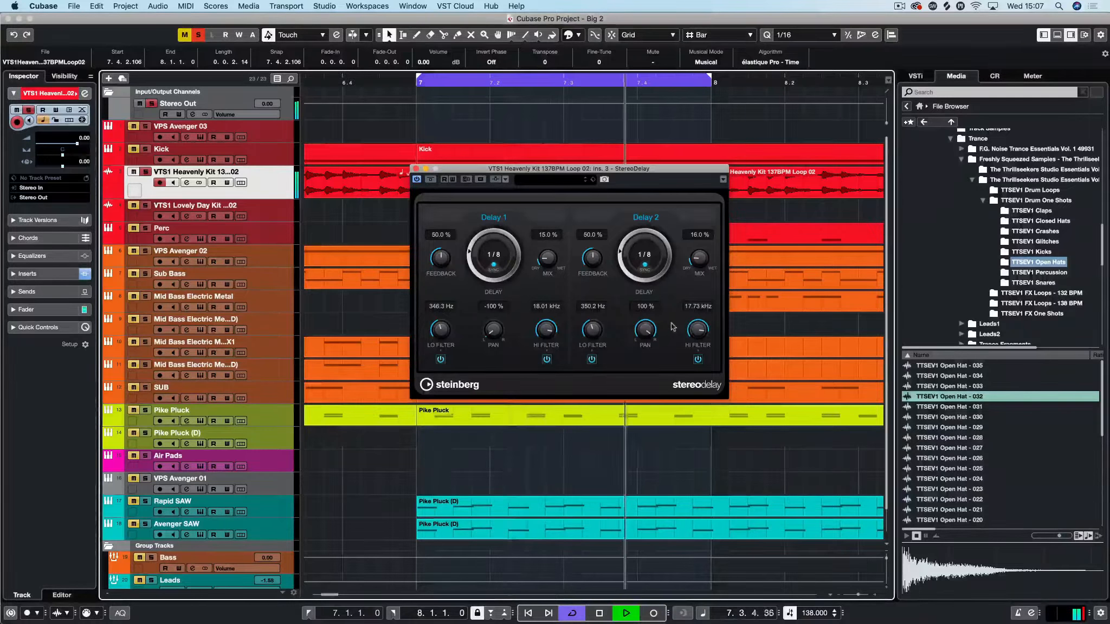
key(space)
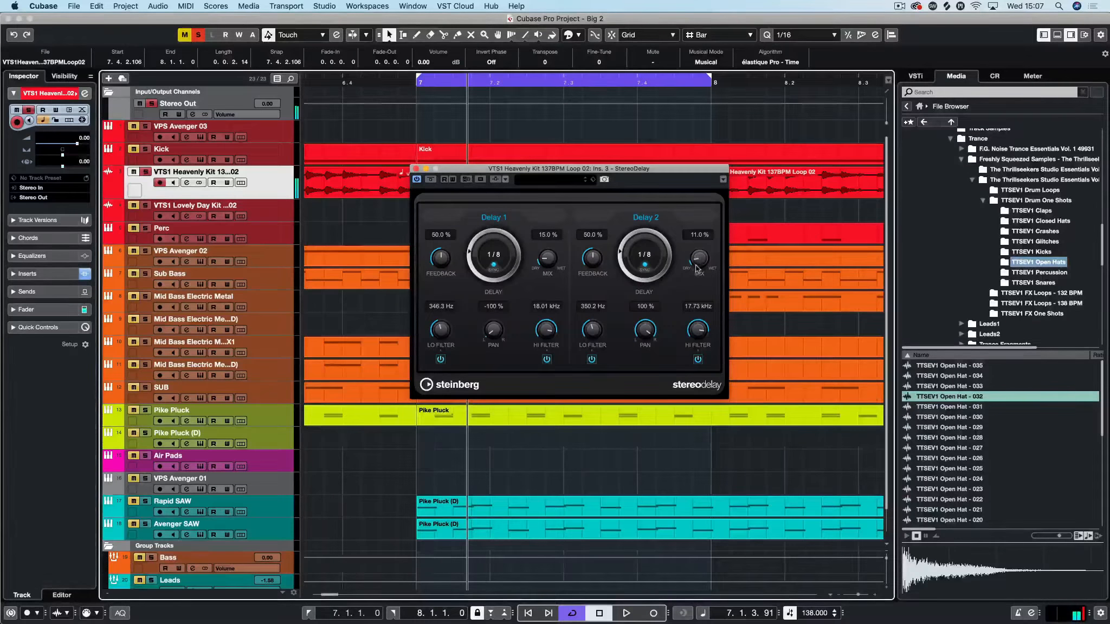
Set Delay 1's mix to 10%, and give Delay 2 a dotted 1/8 time with a 13% mix
drag(553, 264, 552, 269)
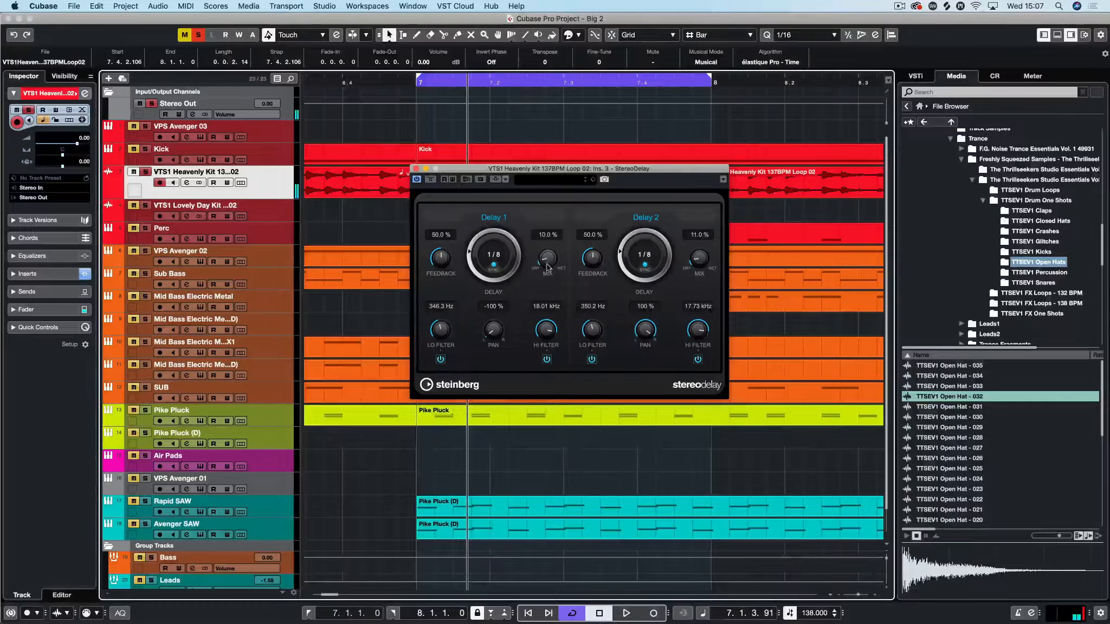
click(643, 250)
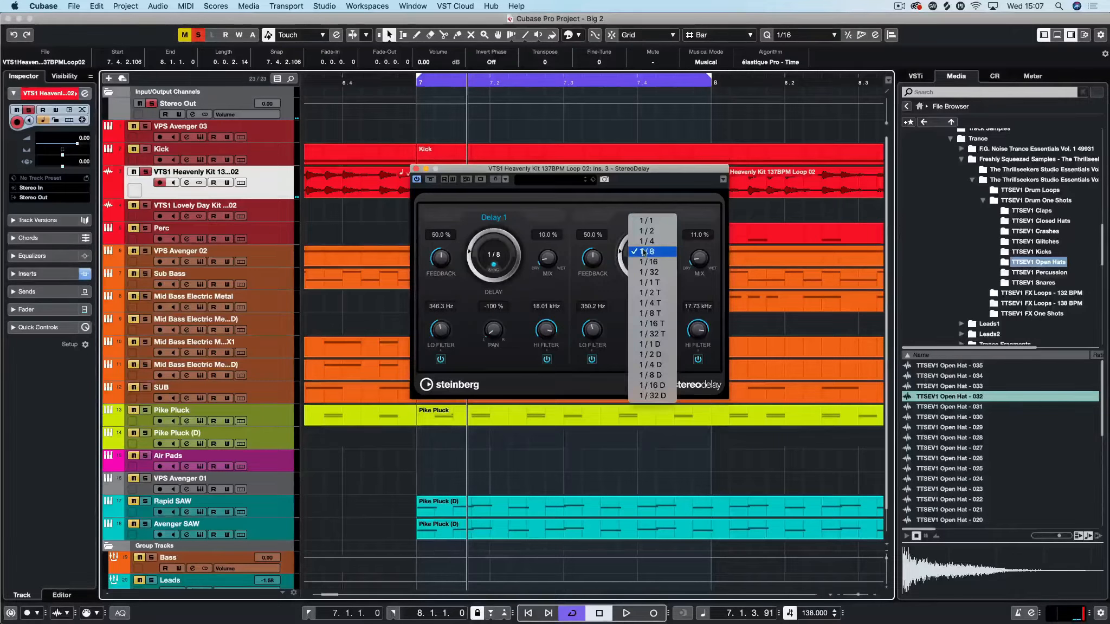
click(658, 374)
key(space)
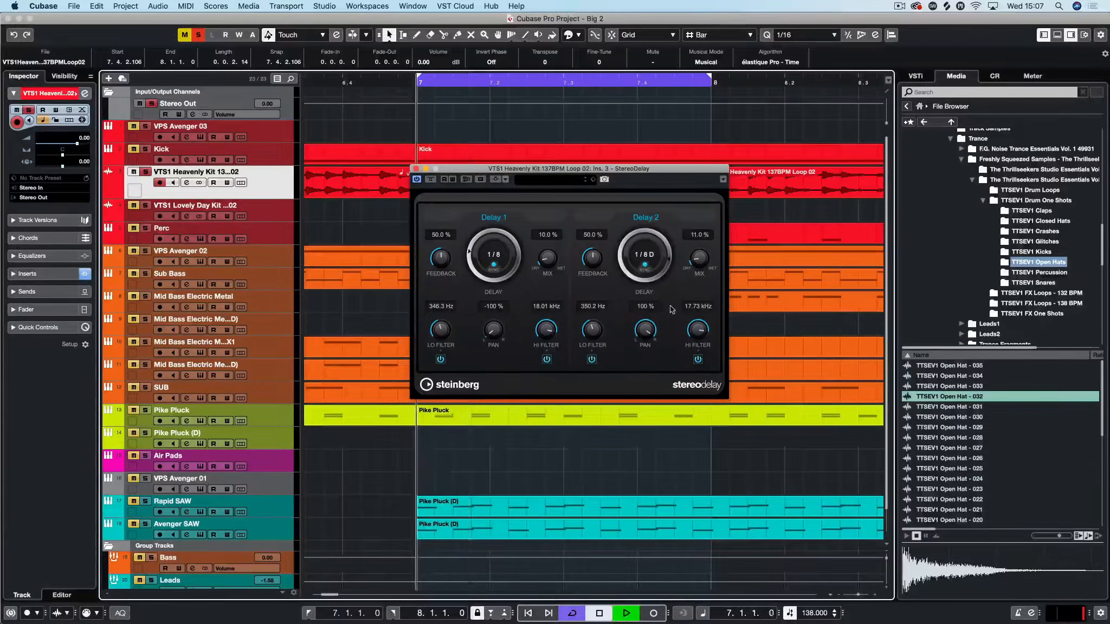
drag(698, 261, 698, 260)
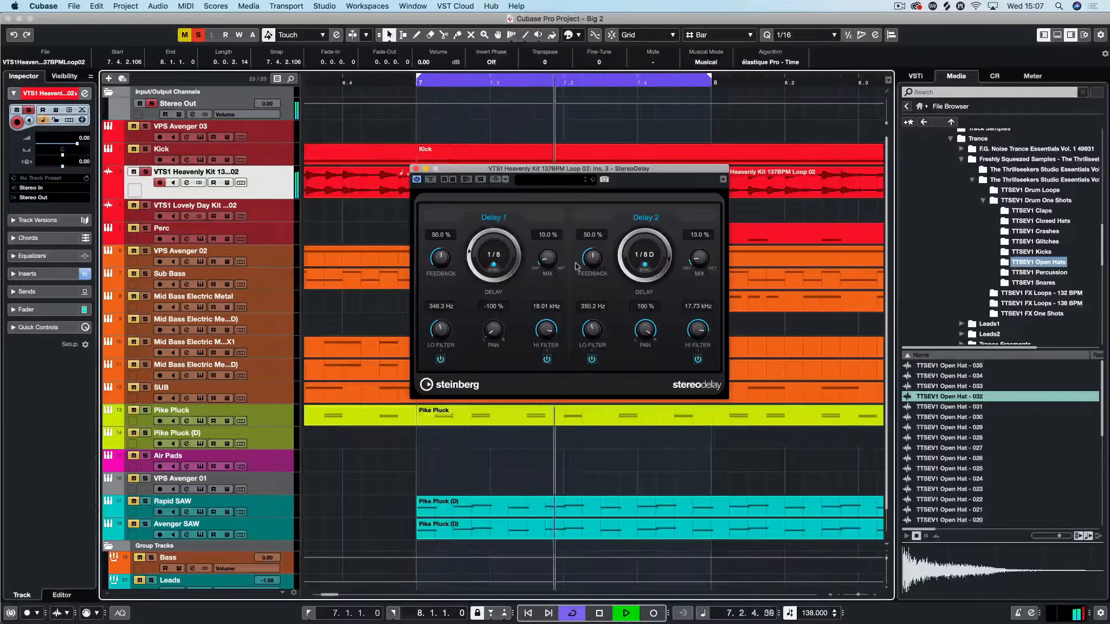
Try Delay 1 at 1/4 D, 1/8 D, 1/8 T and 1/4 T while the loop plays
click(493, 254)
click(499, 364)
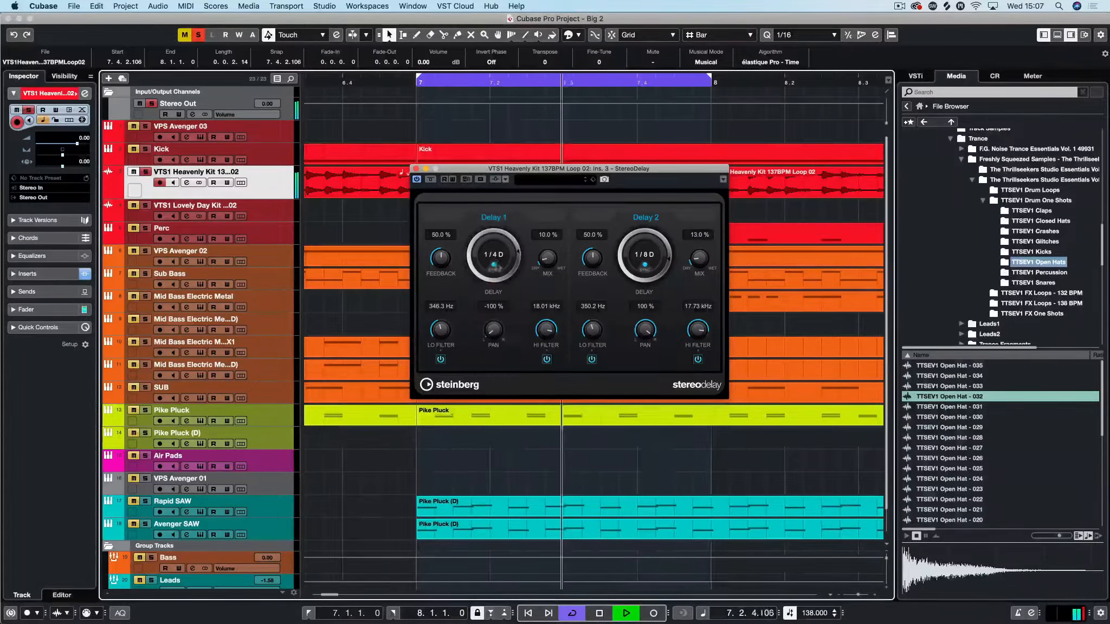
click(497, 261)
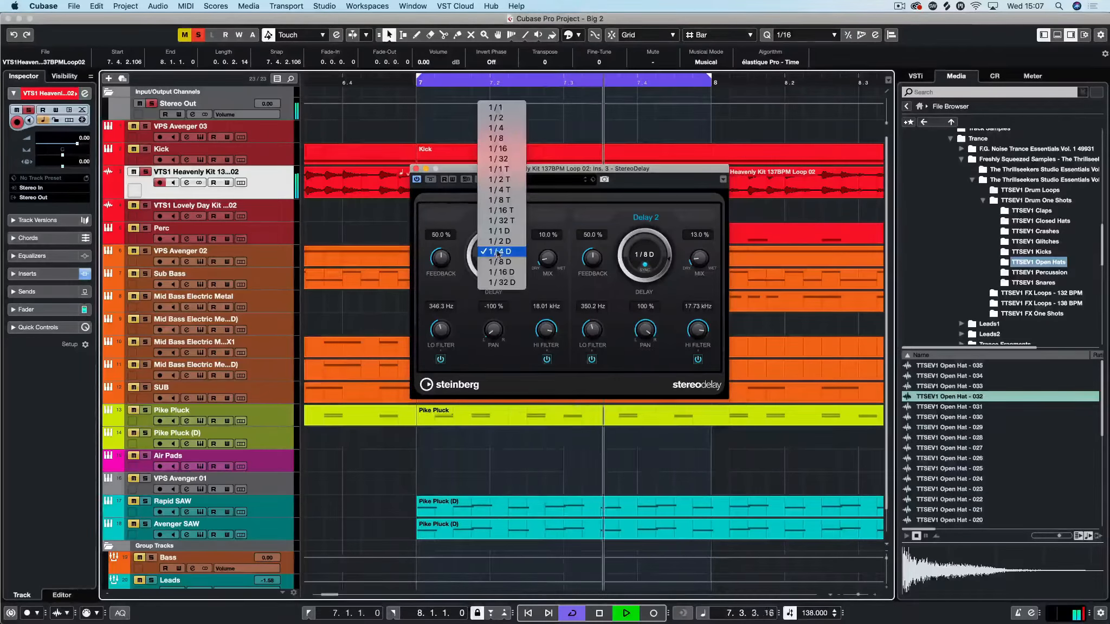
click(499, 262)
click(496, 253)
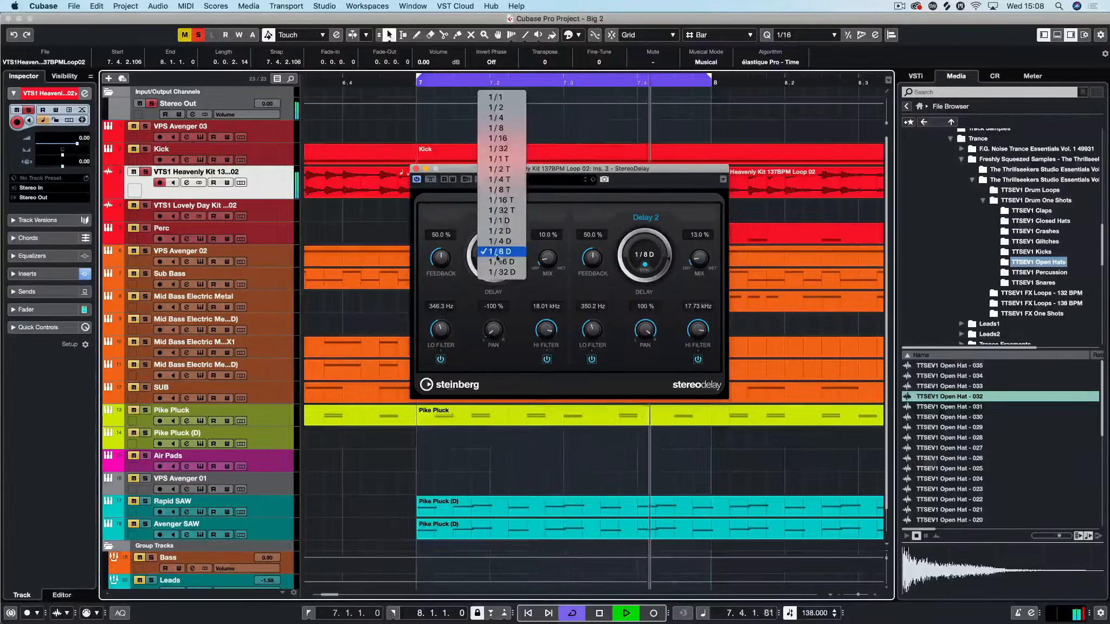
click(499, 189)
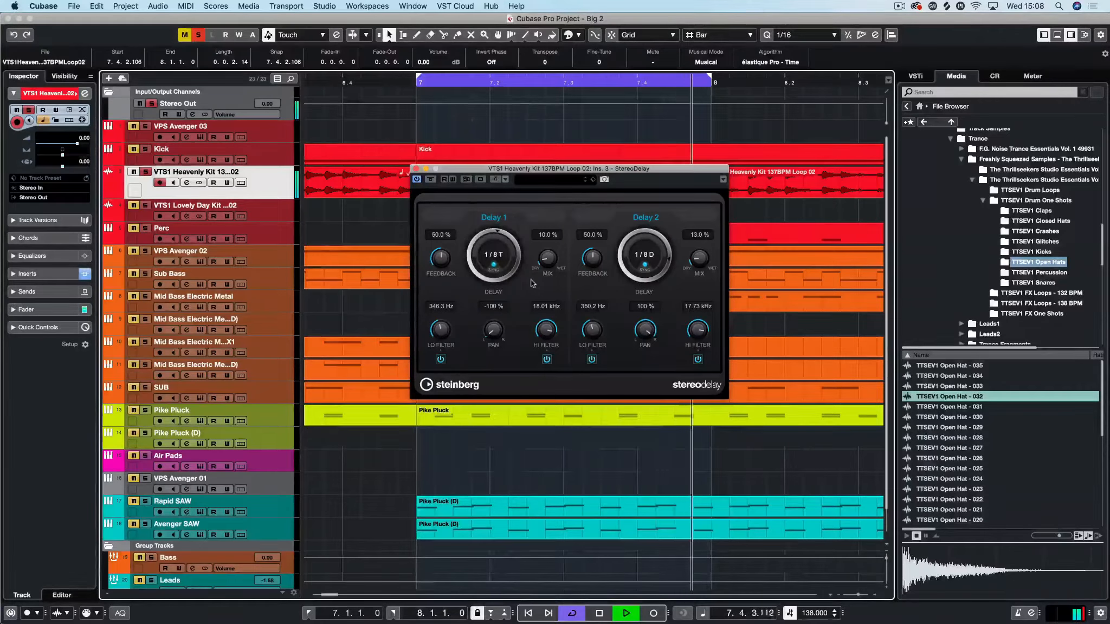
click(657, 258)
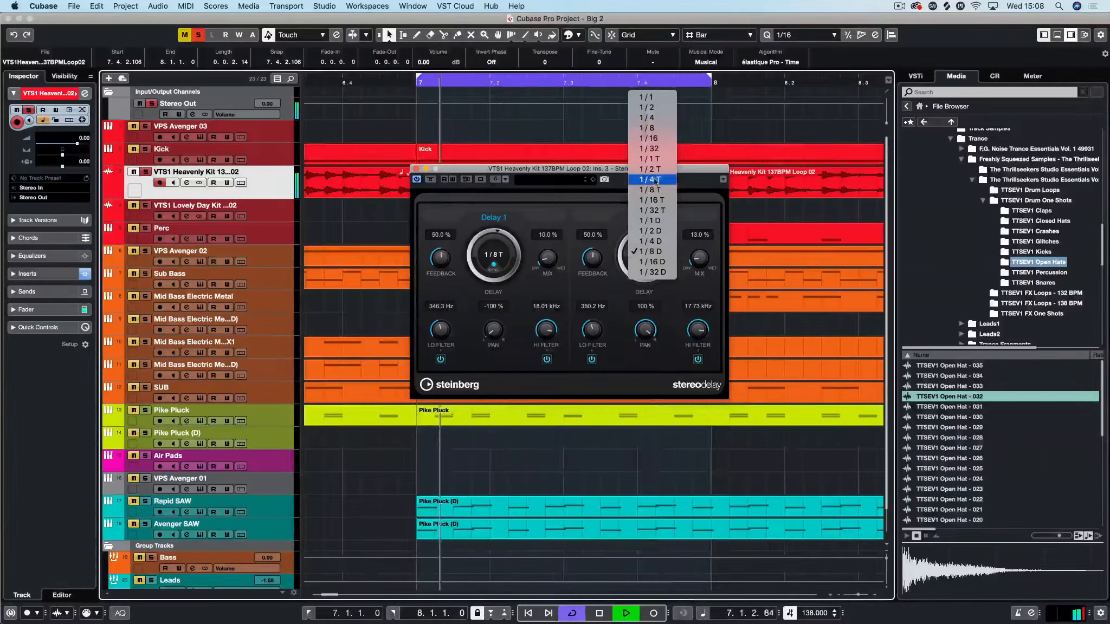
click(481, 240)
click(490, 252)
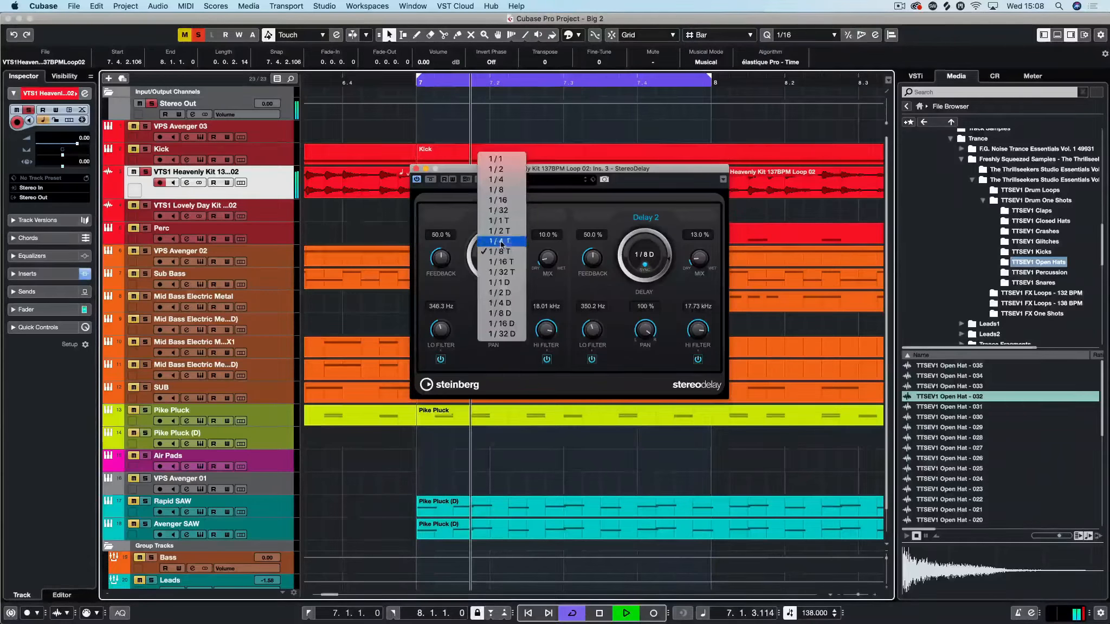
click(494, 242)
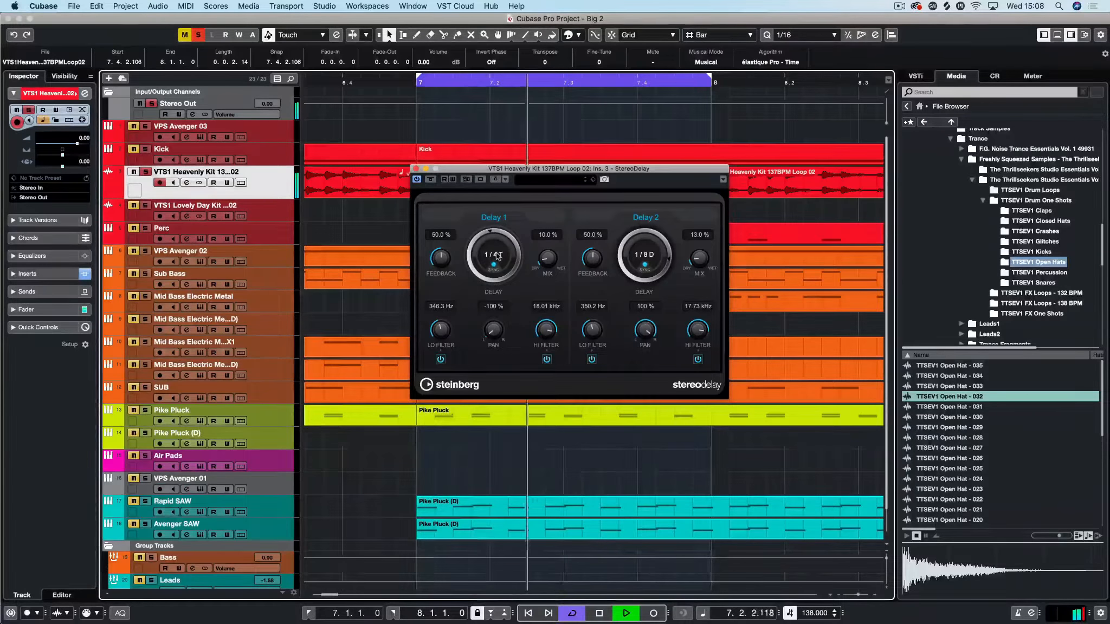
Set Delay 1's time to 1/8 D and narrow the pans to -68% on Delay 1 and 68% on Delay 2
click(497, 257)
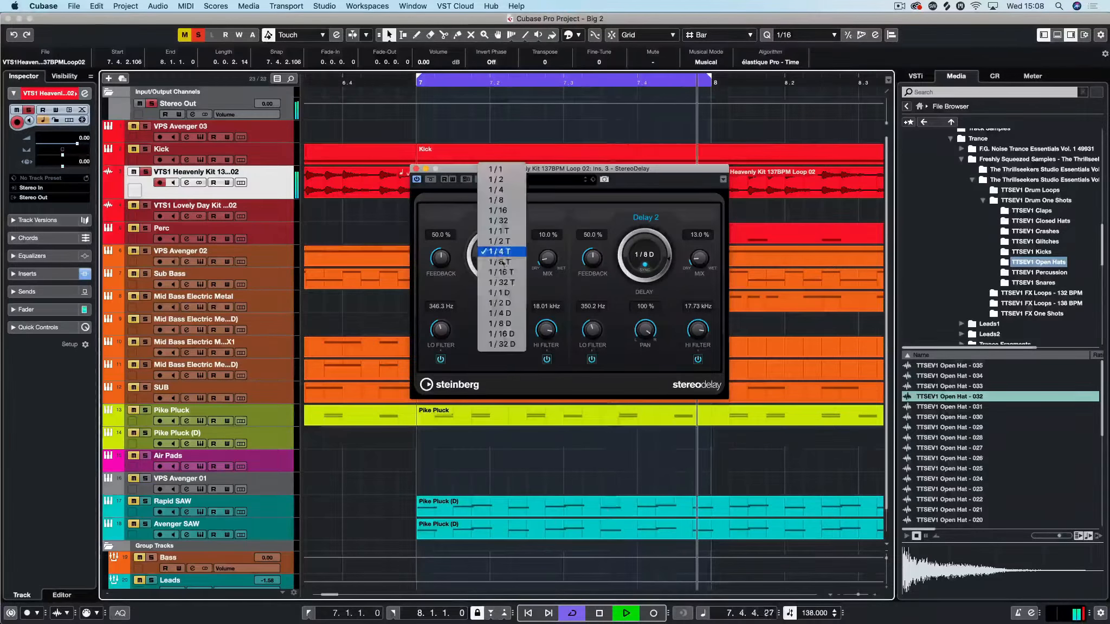
click(503, 323)
drag(503, 324, 498, 315)
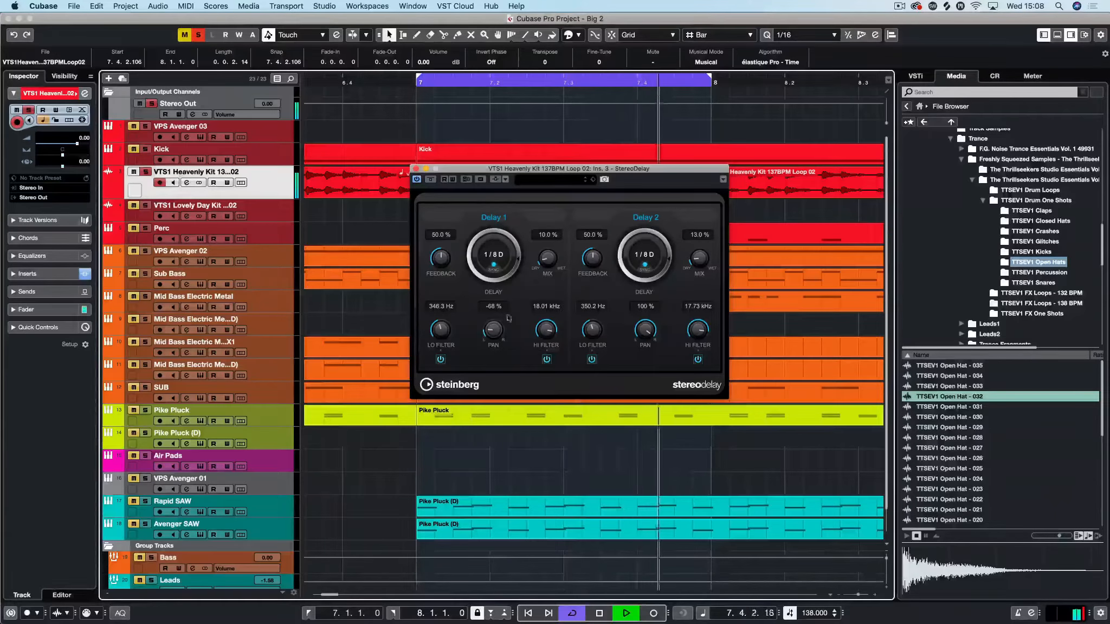
drag(643, 333, 640, 350)
key(space)
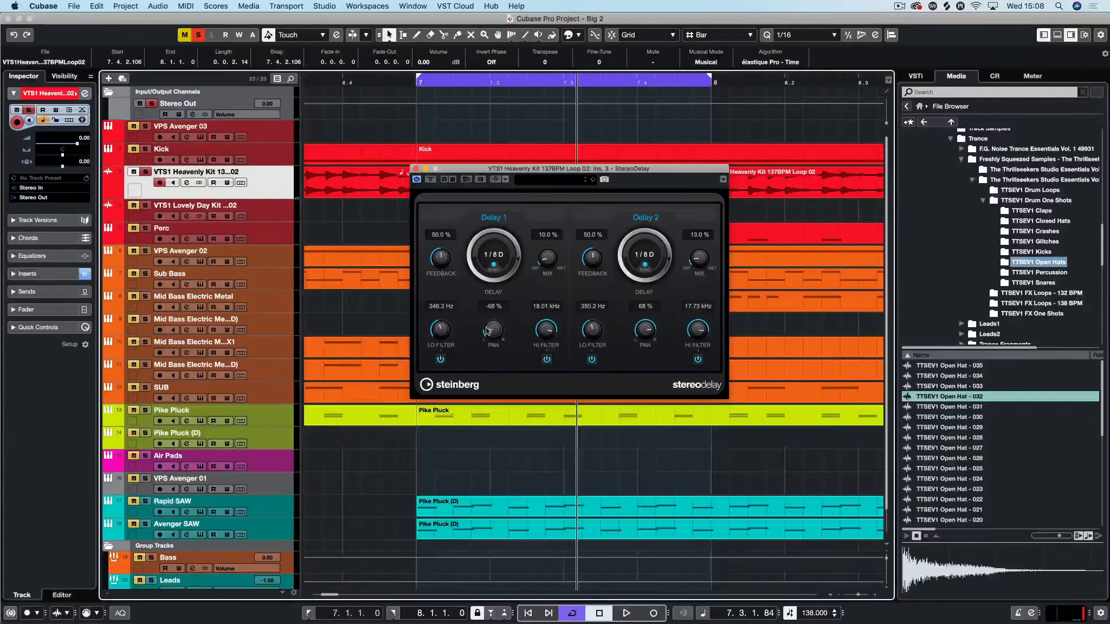
Close the StereoDelay editor and play the delayed Heavenly Kit loop in solo
click(423, 168)
key(space)
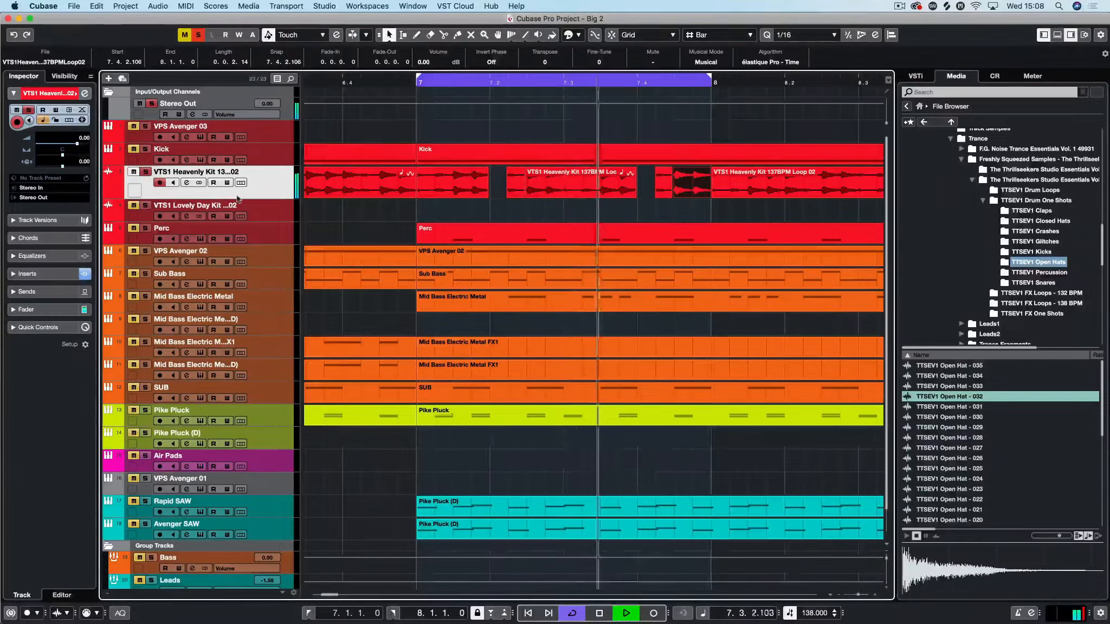
key(space)
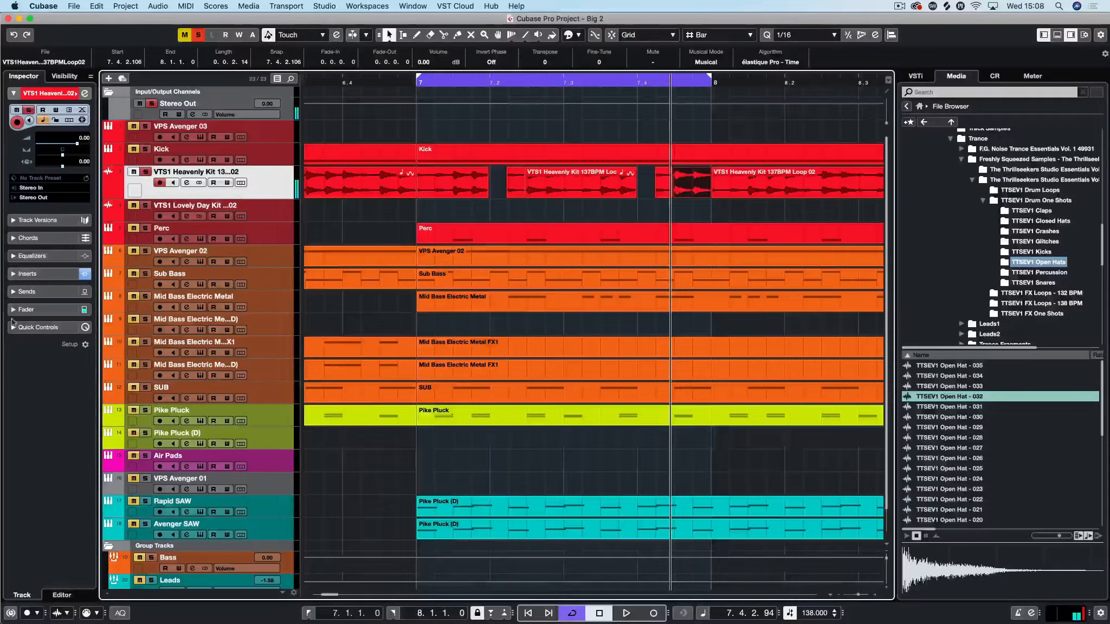
Show the Heavenly Kit track's inserts and compare the loop with StereoDelay bypassed and active during playback
click(37, 270)
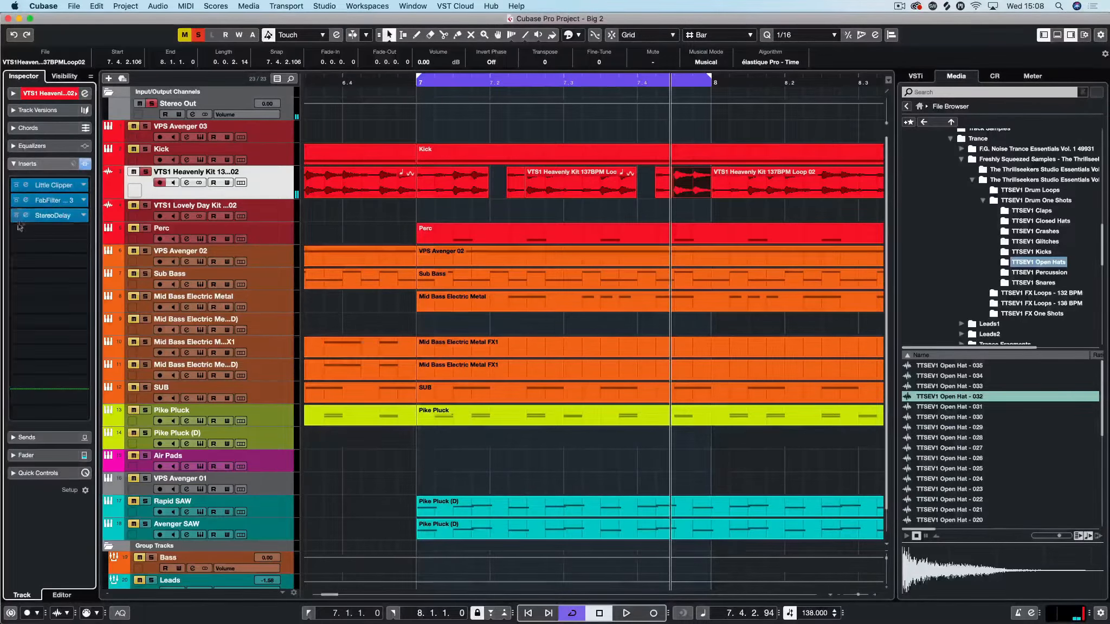
click(16, 217)
key(space)
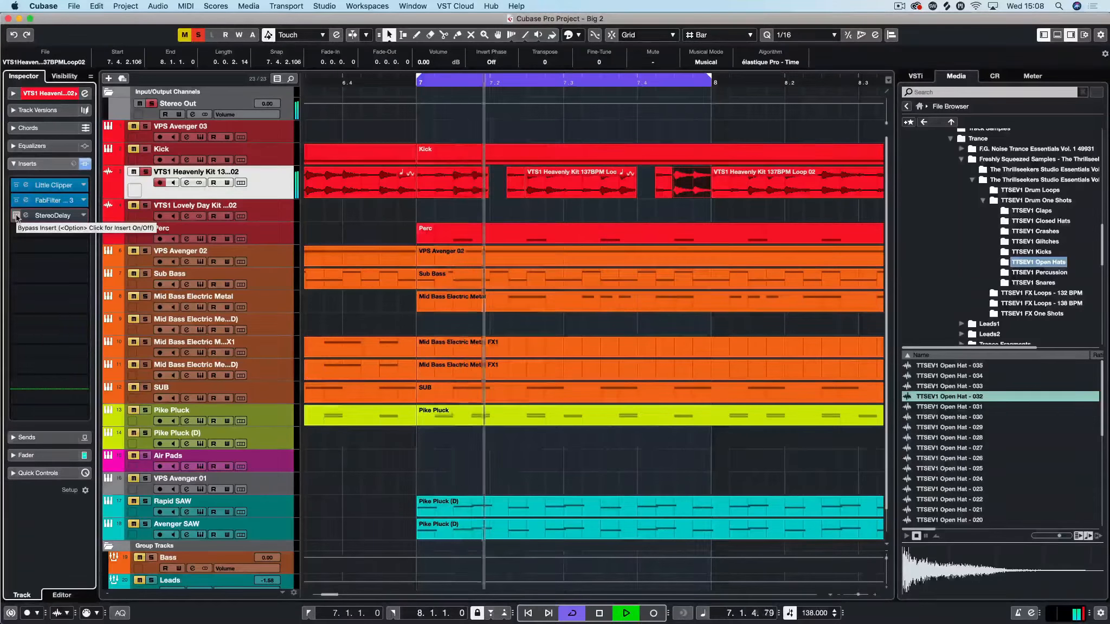
click(17, 216)
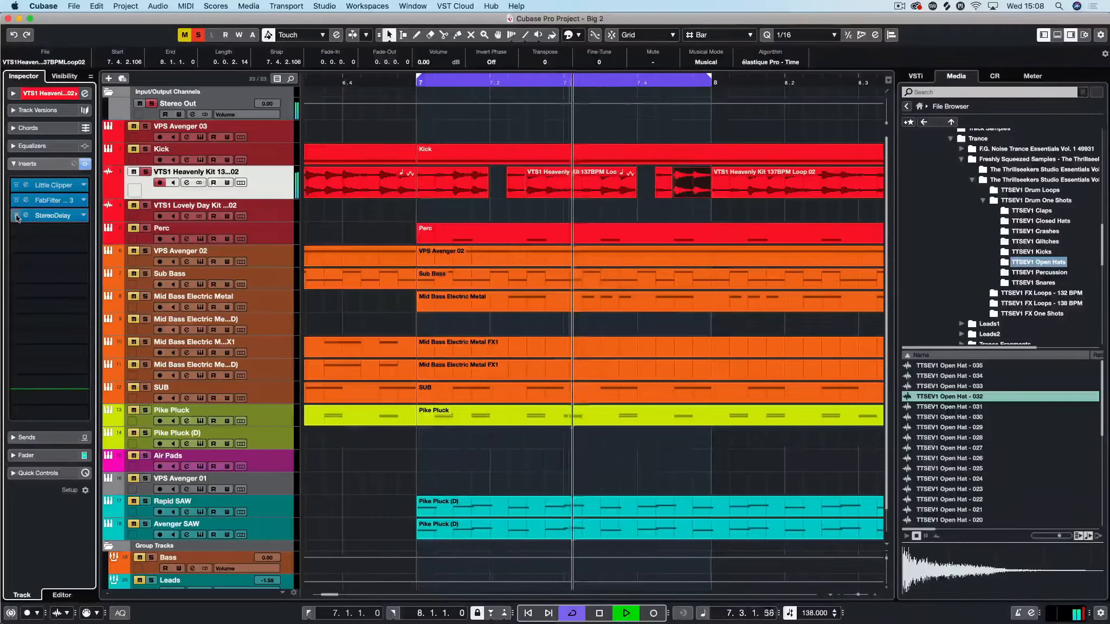
key(space)
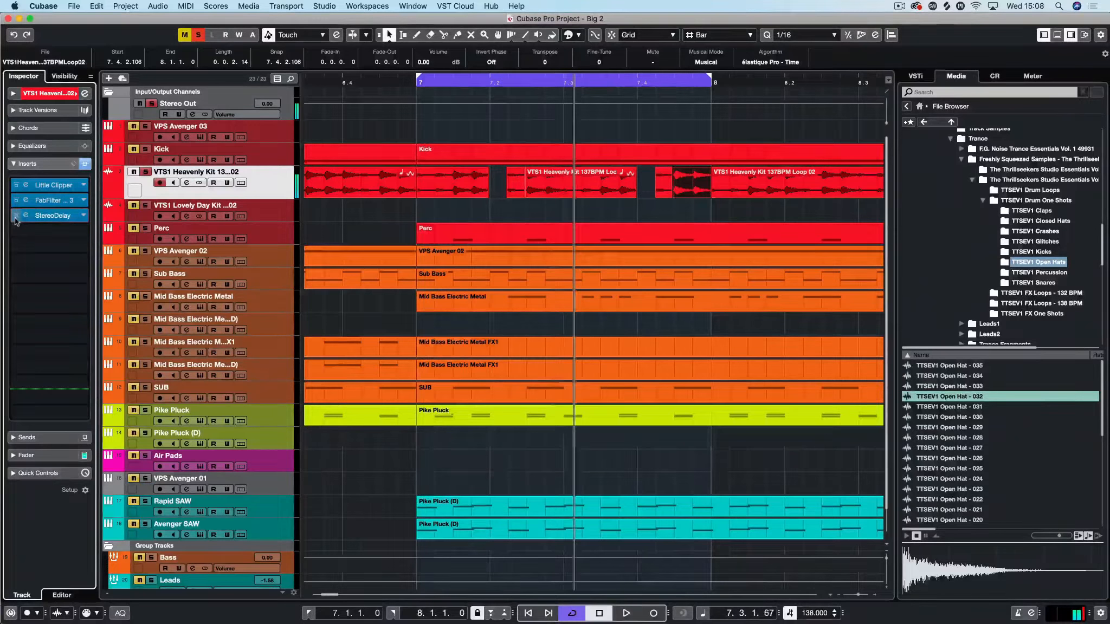
Take the Heavenly Kit track out of solo and play the loop within the full mix
click(145, 173)
key(space)
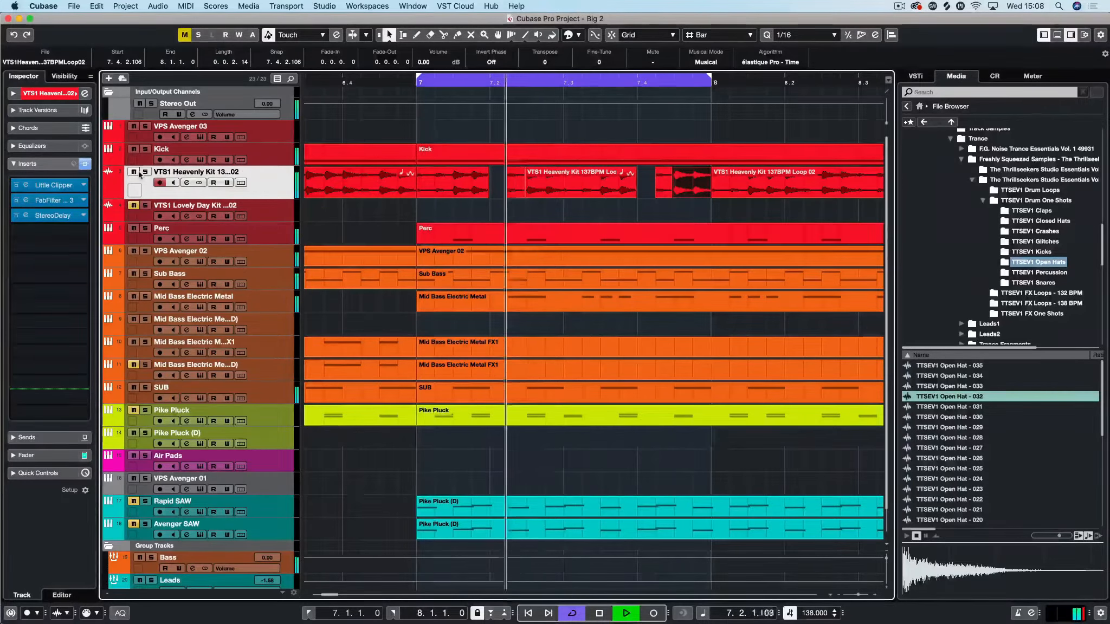
key(space)
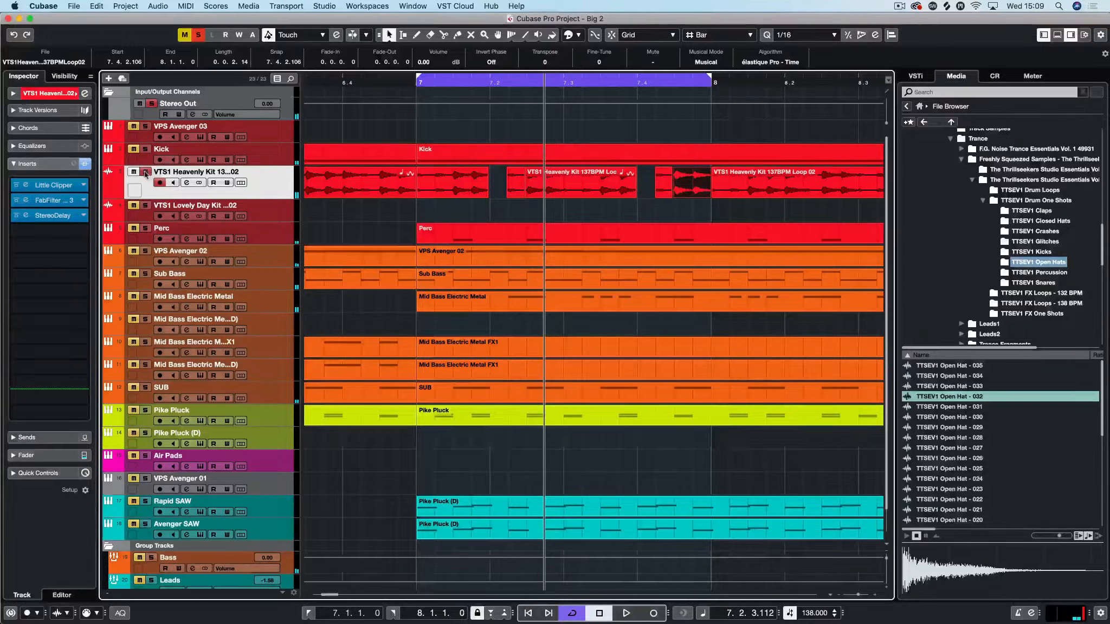
Add FabFilter Pro-C 2 after StereoDelay on the Heavenly Kit track and move its editor fully into view
click(60, 233)
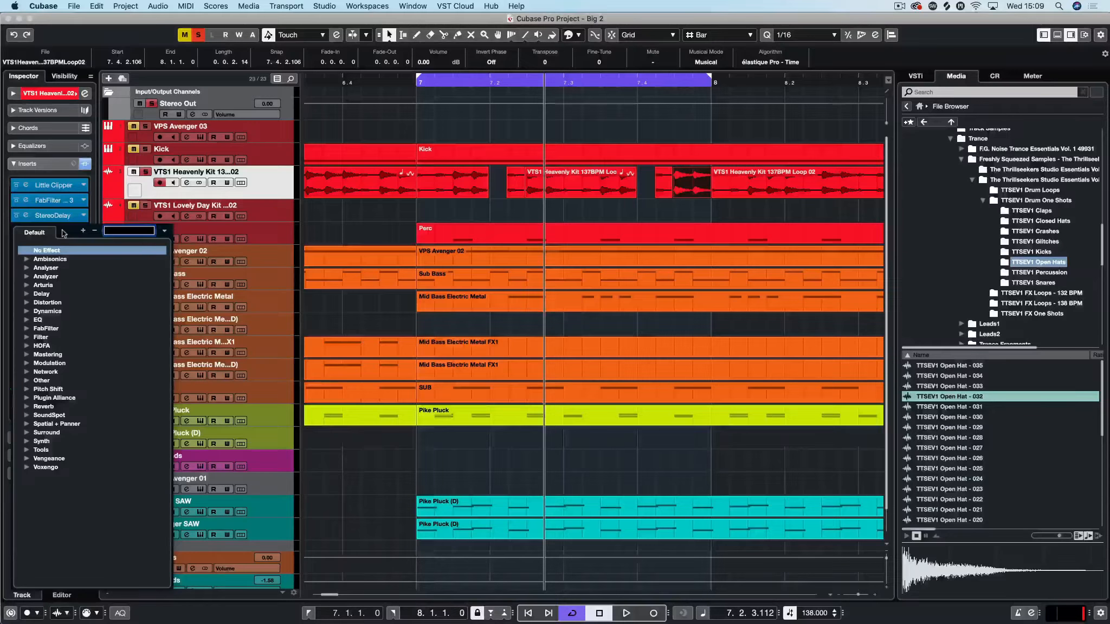
text(pro)
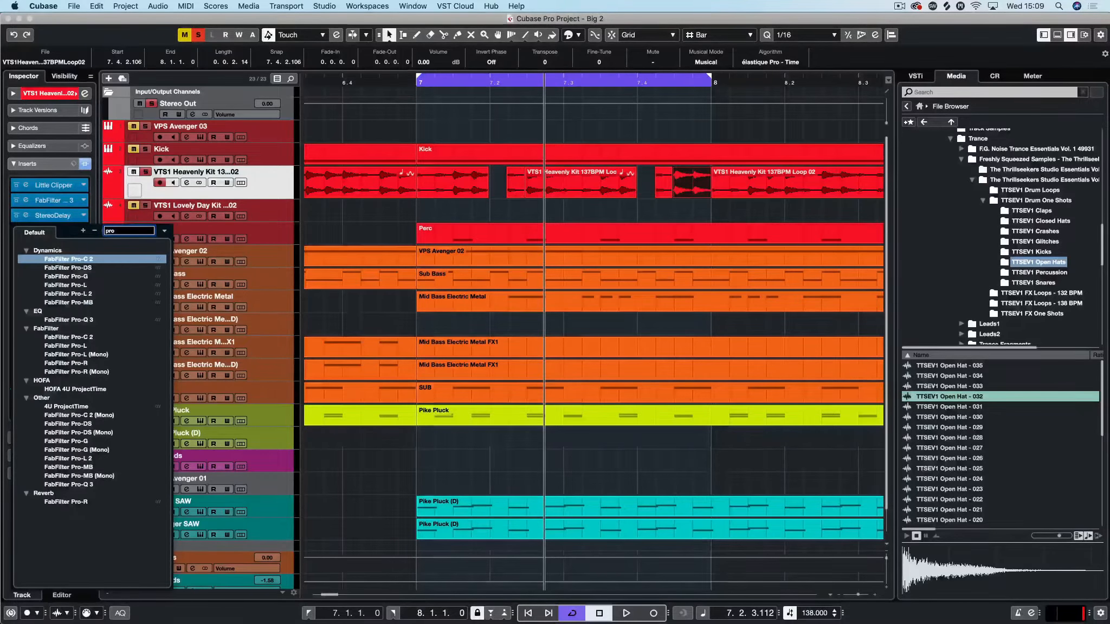
click(70, 259)
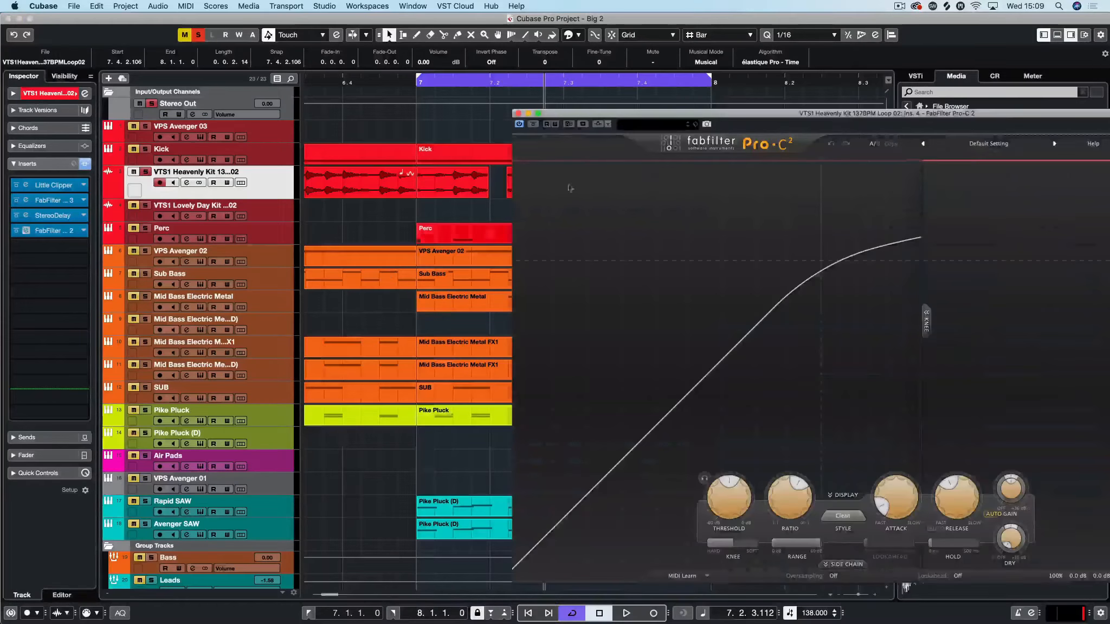
drag(729, 118, 387, 65)
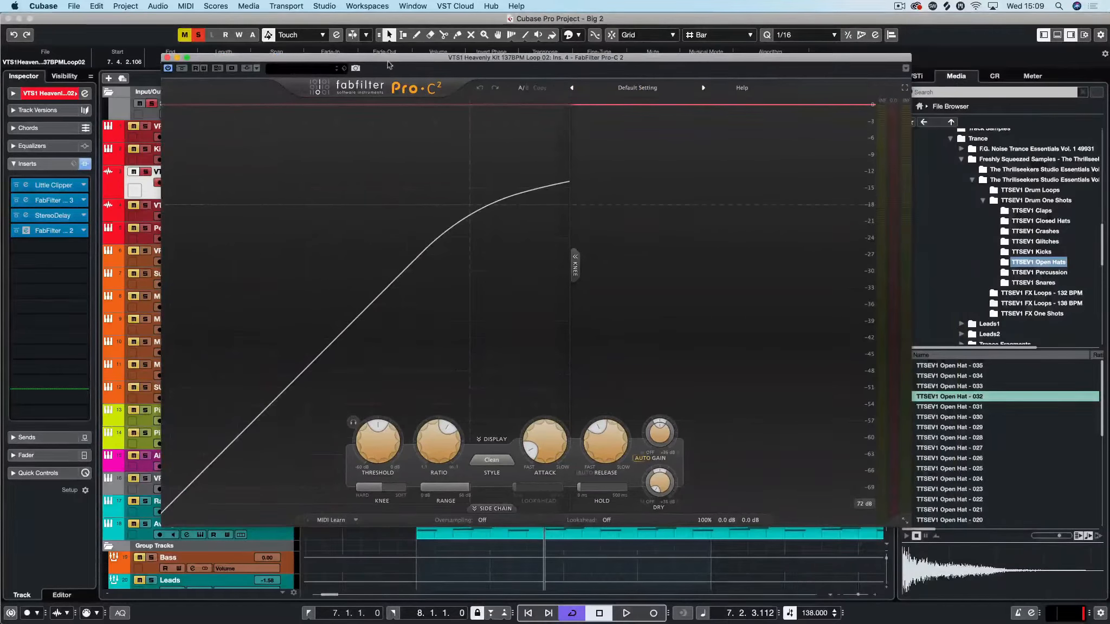
Lower Pro-C 2's threshold to about -28 dB and set the attack to 11.70 ms while the loop plays
key(space)
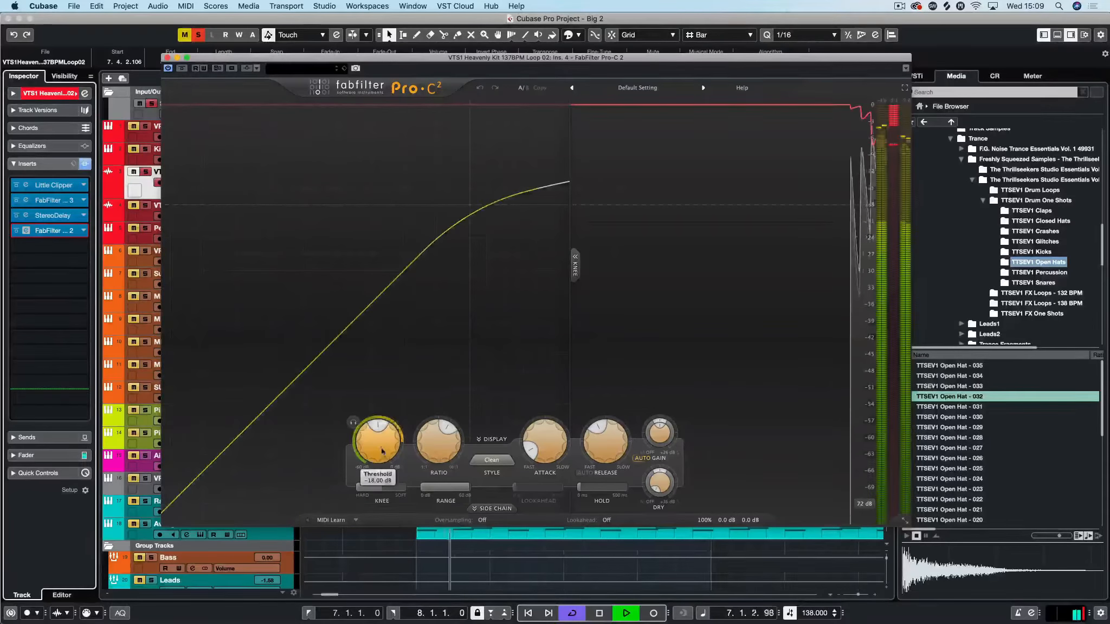
drag(377, 433, 383, 449)
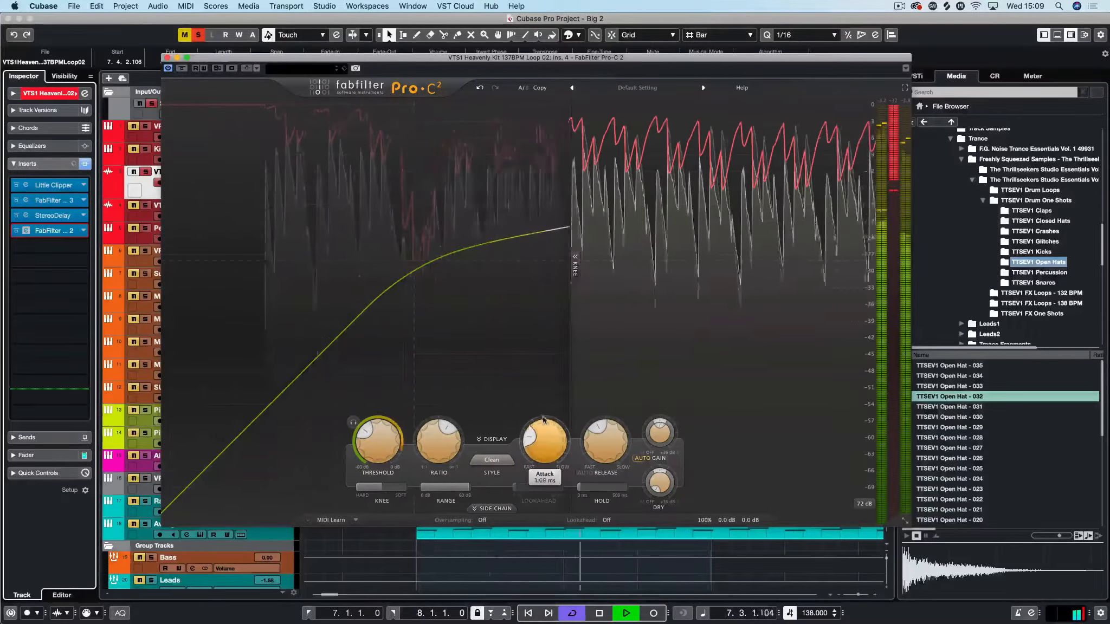
mouse_move(531, 437)
mouse_down()
mouse_move(535, 401)
mouse_move(538, 437)
mouse_up()
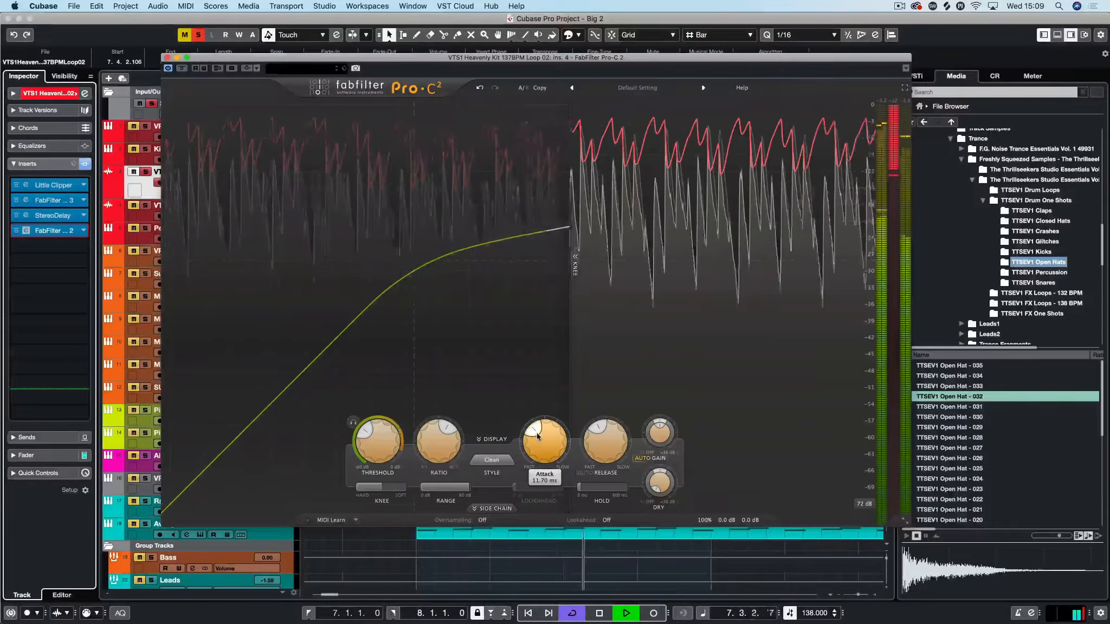
Switch Pro-C 2 to the Classic style, shorten the release to 13.0 ms and harden the knee to about 5.6 dB
click(492, 459)
click(490, 473)
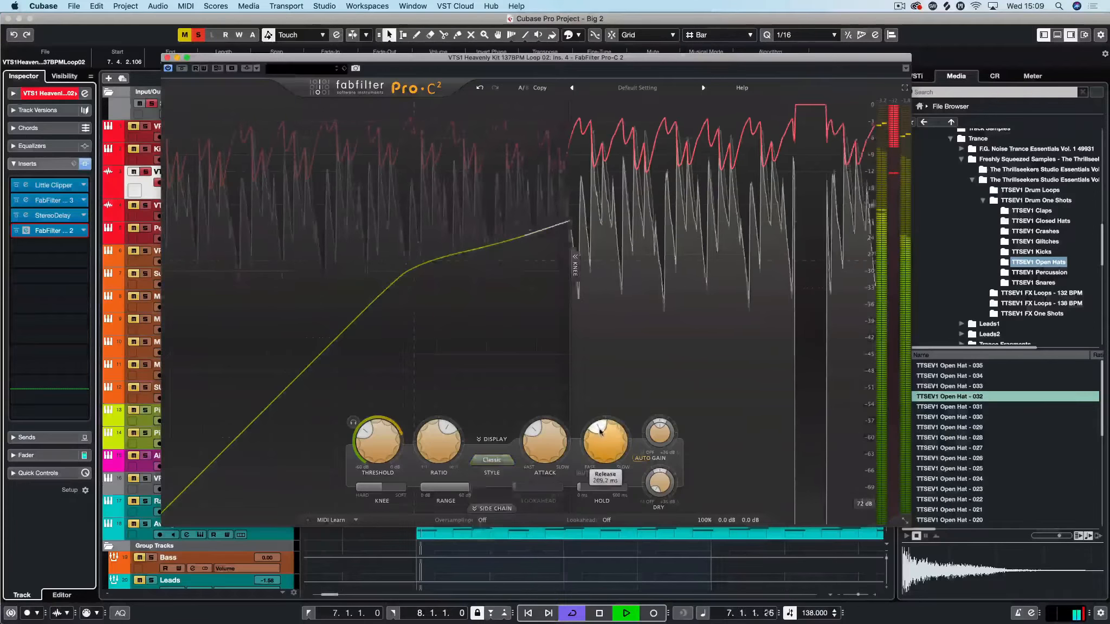
drag(597, 428, 598, 453)
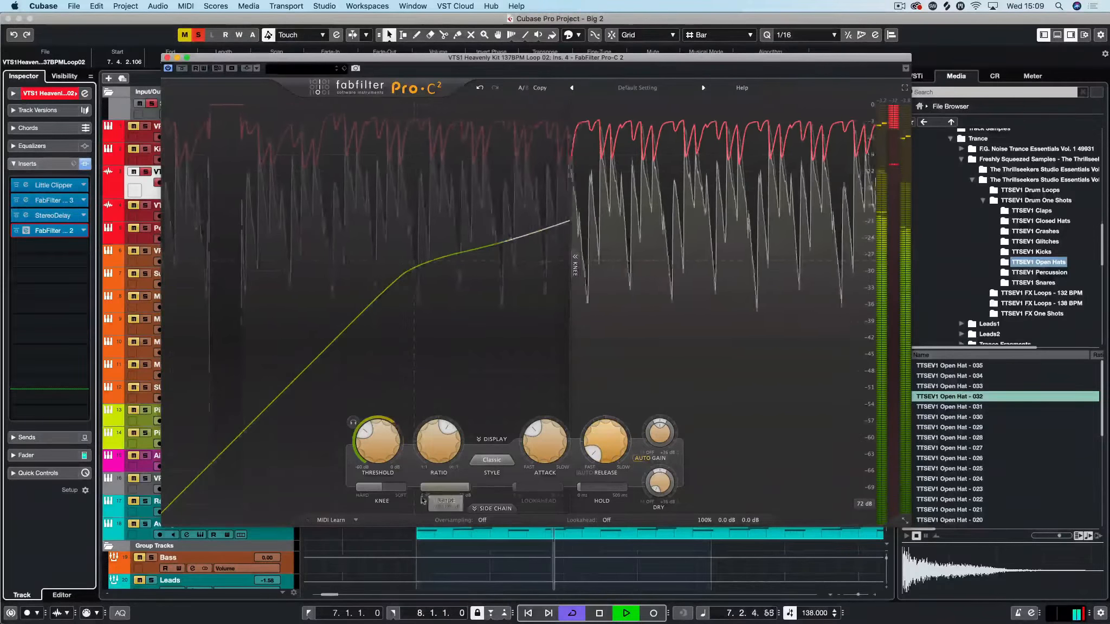
drag(392, 492, 358, 497)
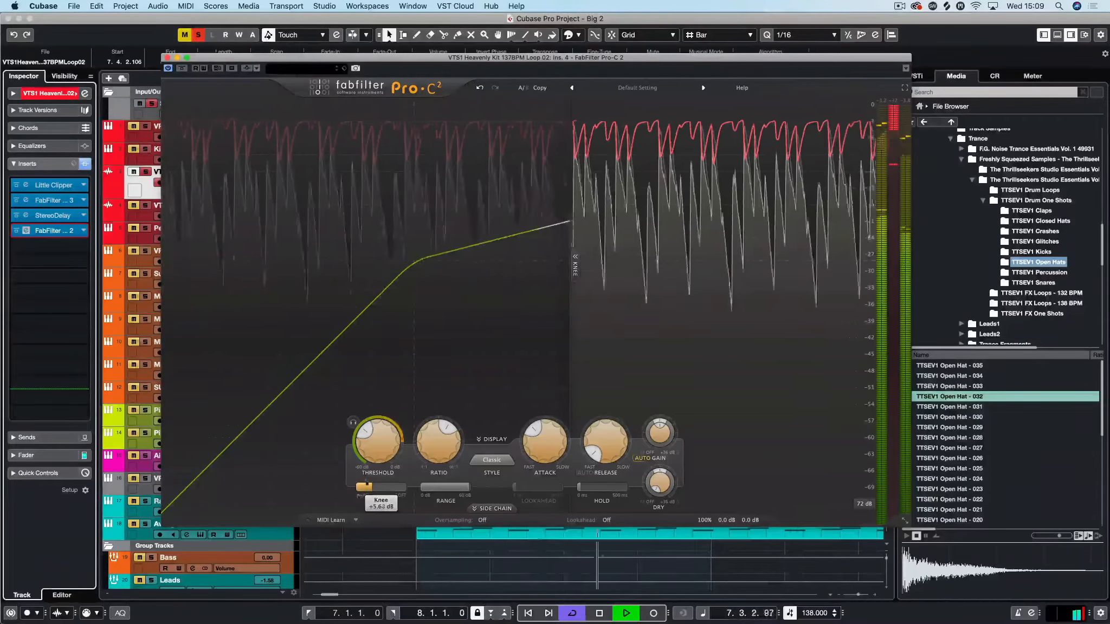
Raise Pro-C 2's threshold in stages to -20.71 dB for lighter compression
mouse_move(362, 437)
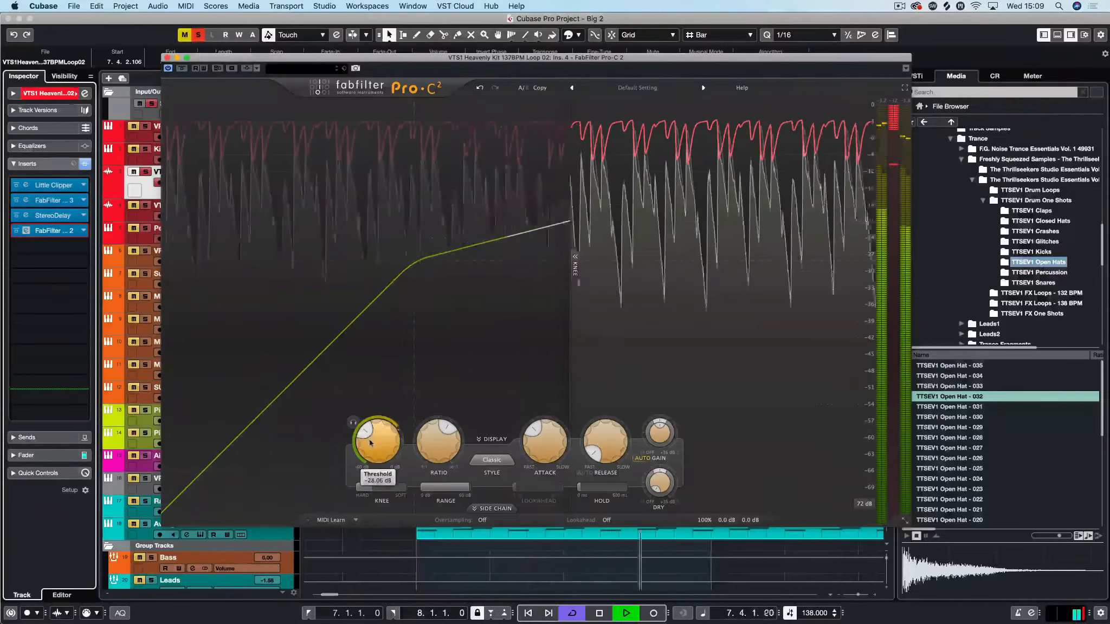
drag(371, 442, 372, 431)
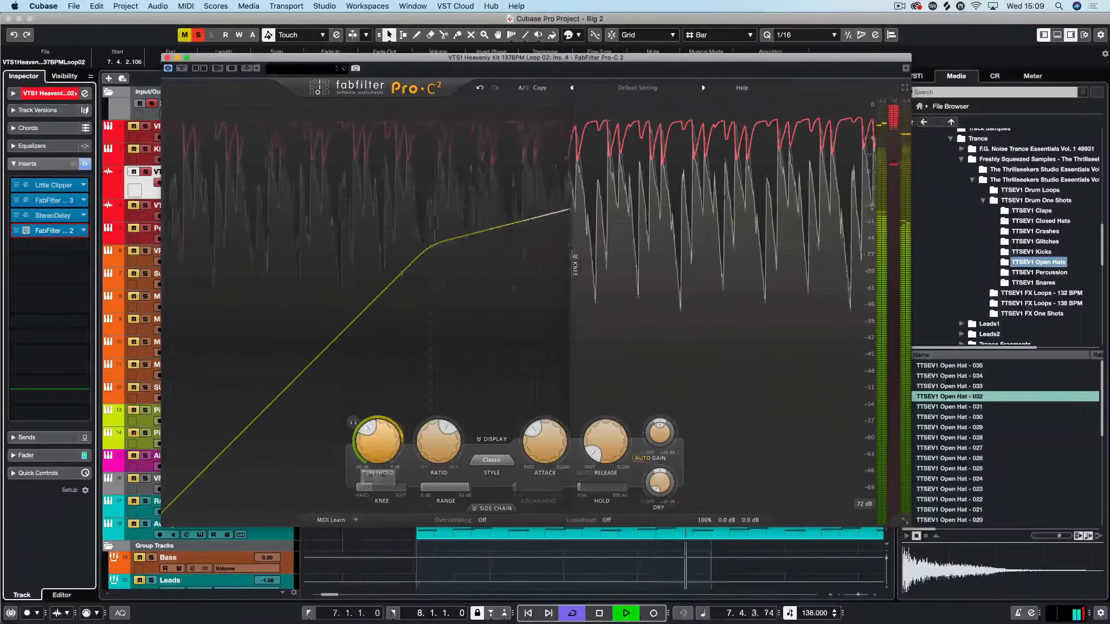
mouse_move(385, 447)
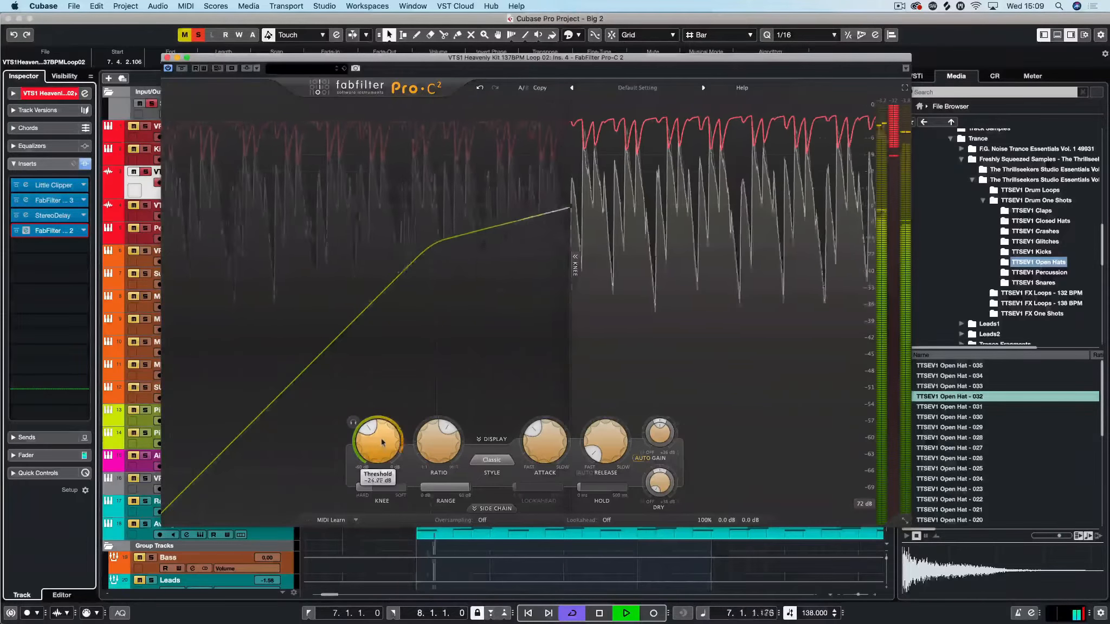
drag(382, 441, 383, 424)
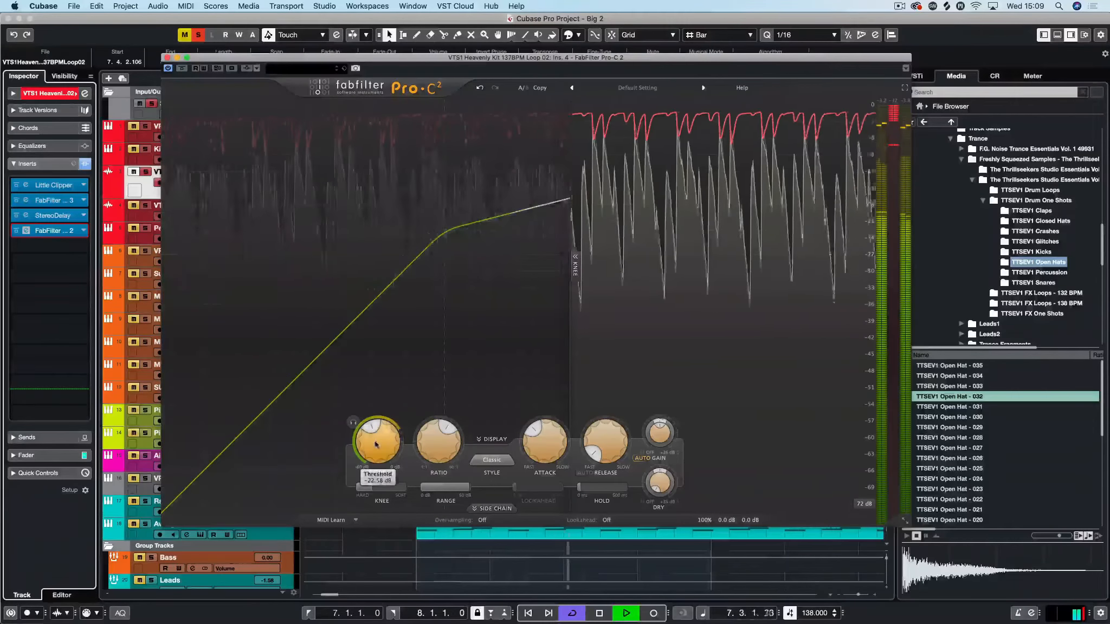
drag(376, 444, 378, 427)
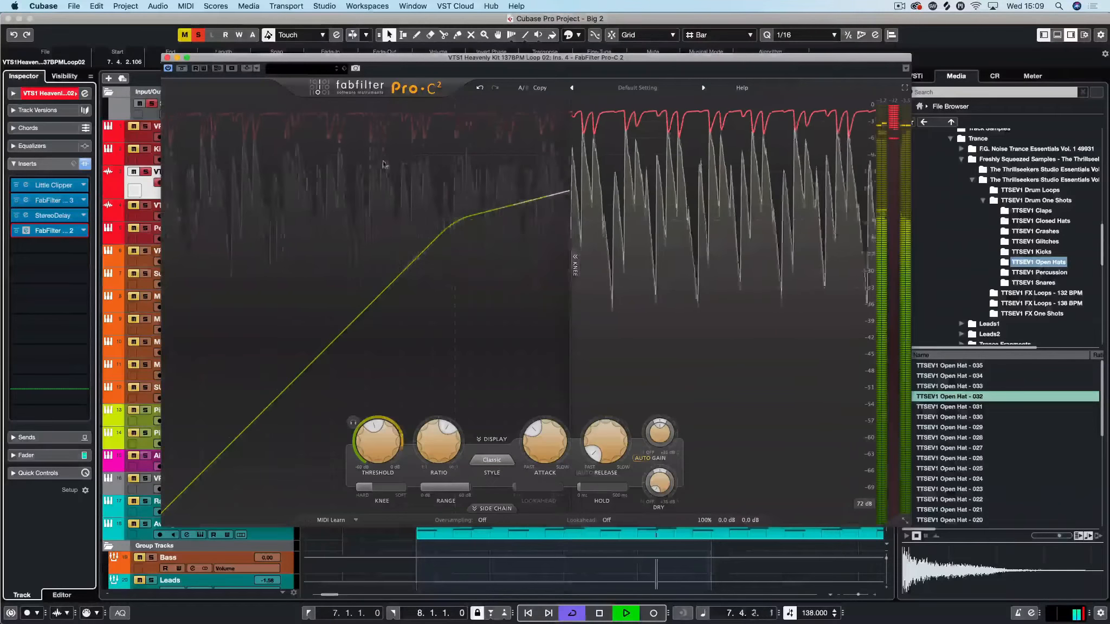
Compare the loop with Pro-C 2 bypassed, switched off and active, ending playback after the comparison
click(181, 69)
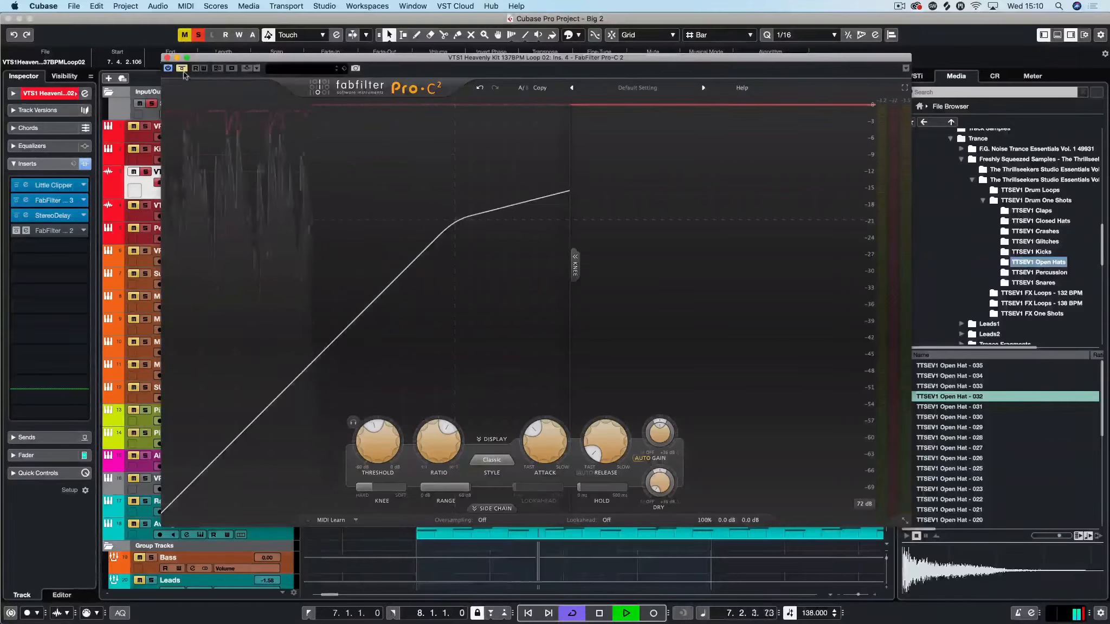
click(182, 69)
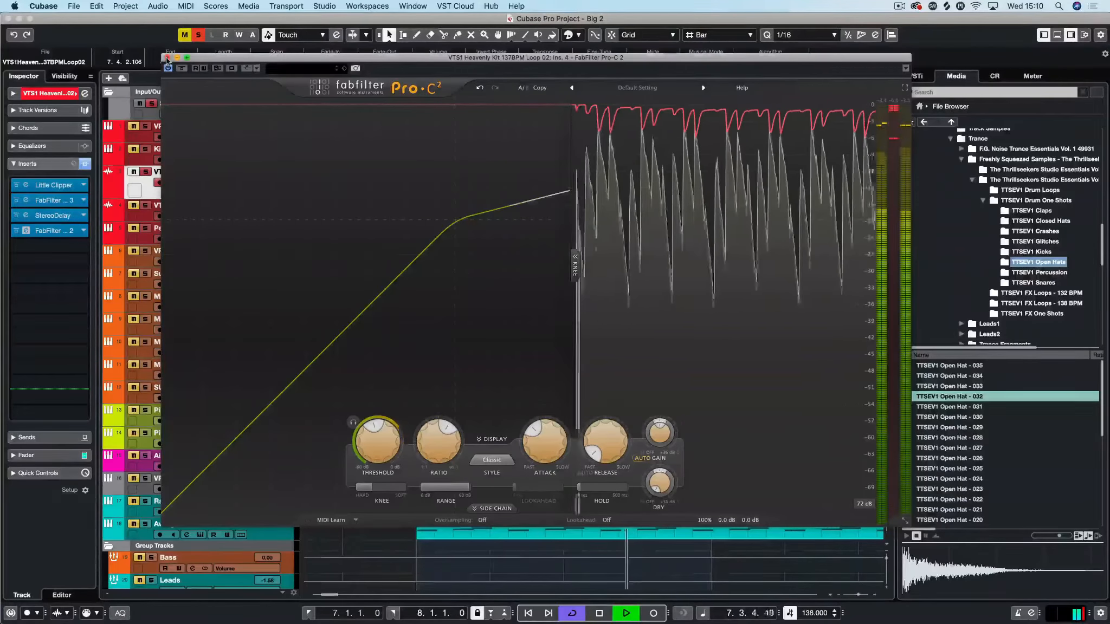
click(169, 68)
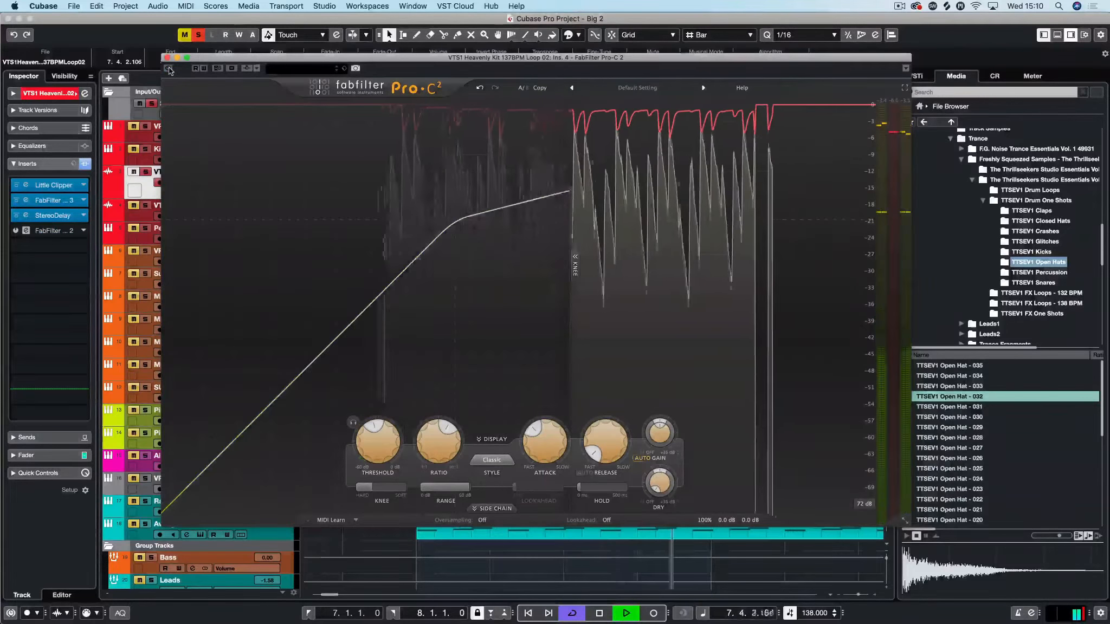
click(169, 69)
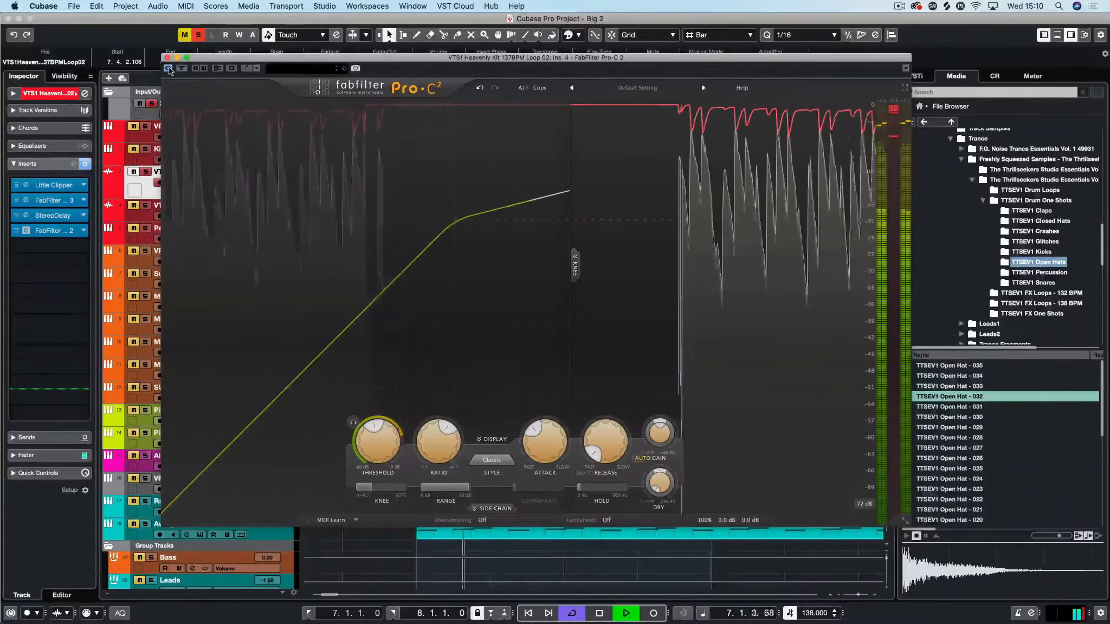
key(space)
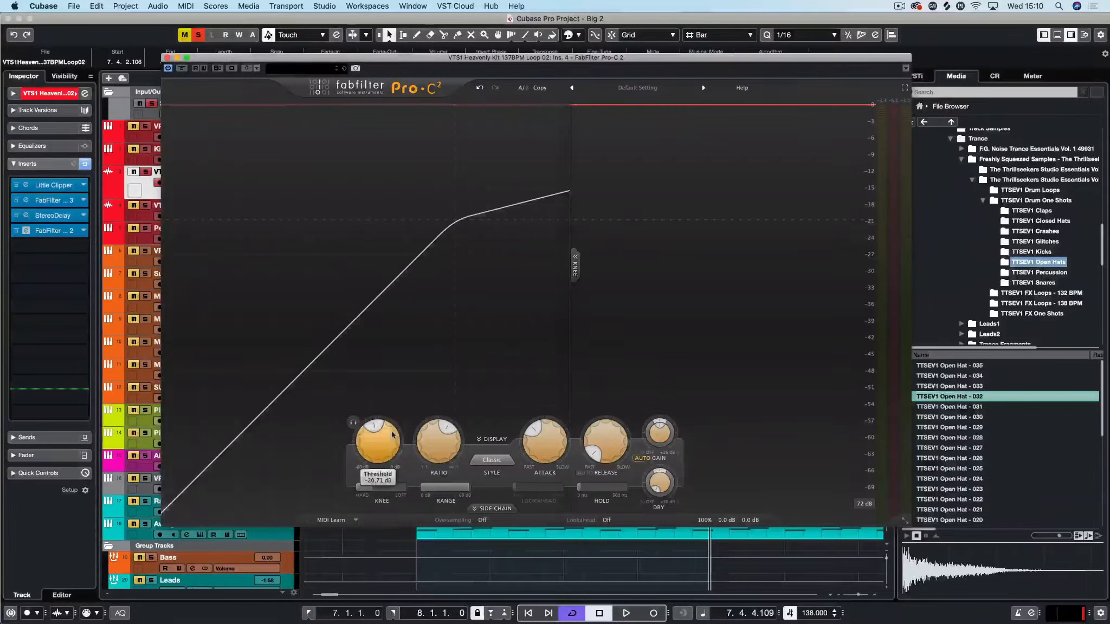
Close the Pro-C 2 editor and compare the loop with the compressor bypassed and active alongside the Kick and Perc tracks
mouse_move(393, 433)
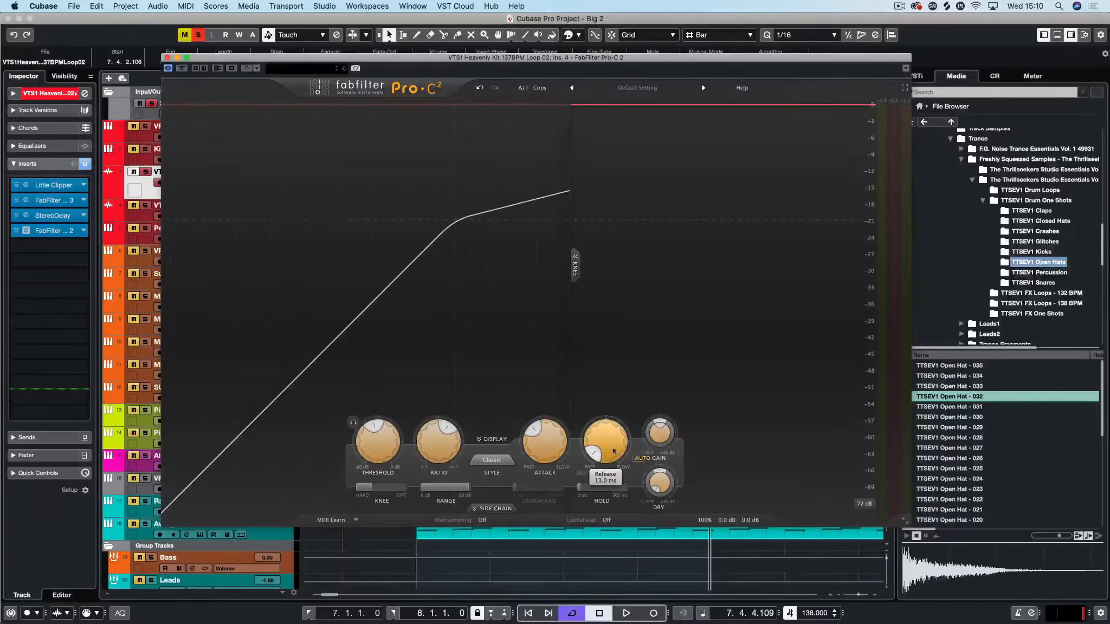
mouse_move(605, 450)
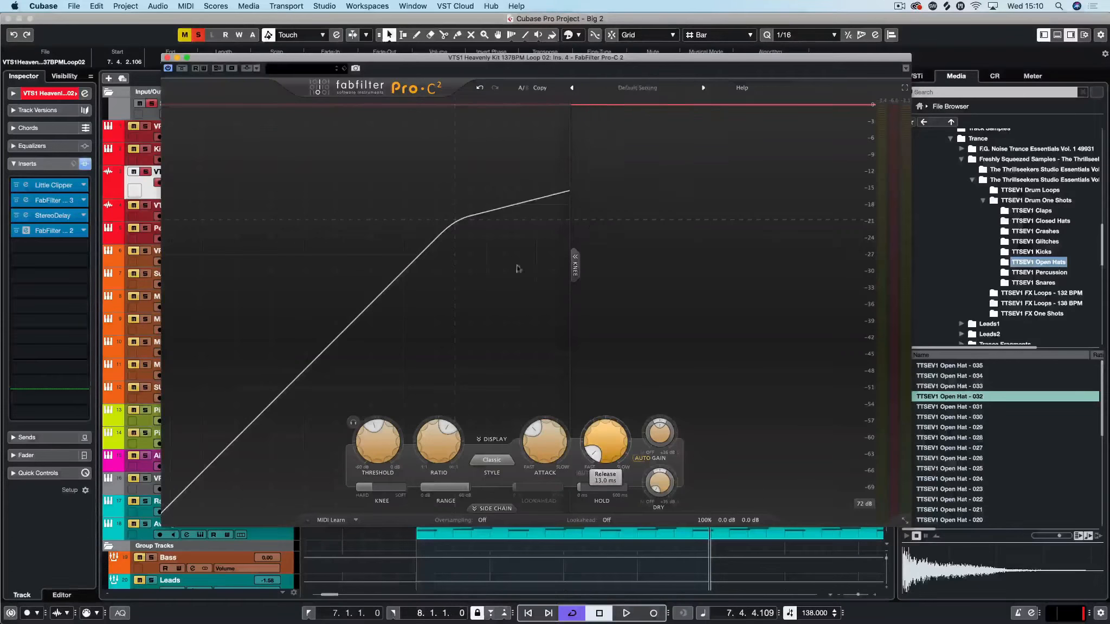
click(167, 57)
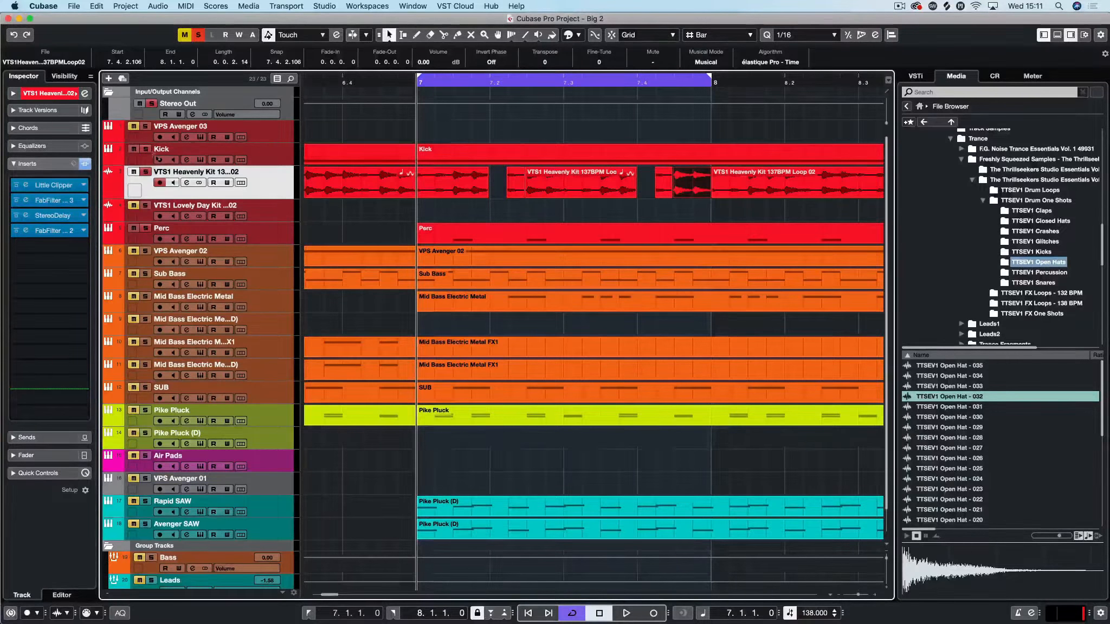
key(space)
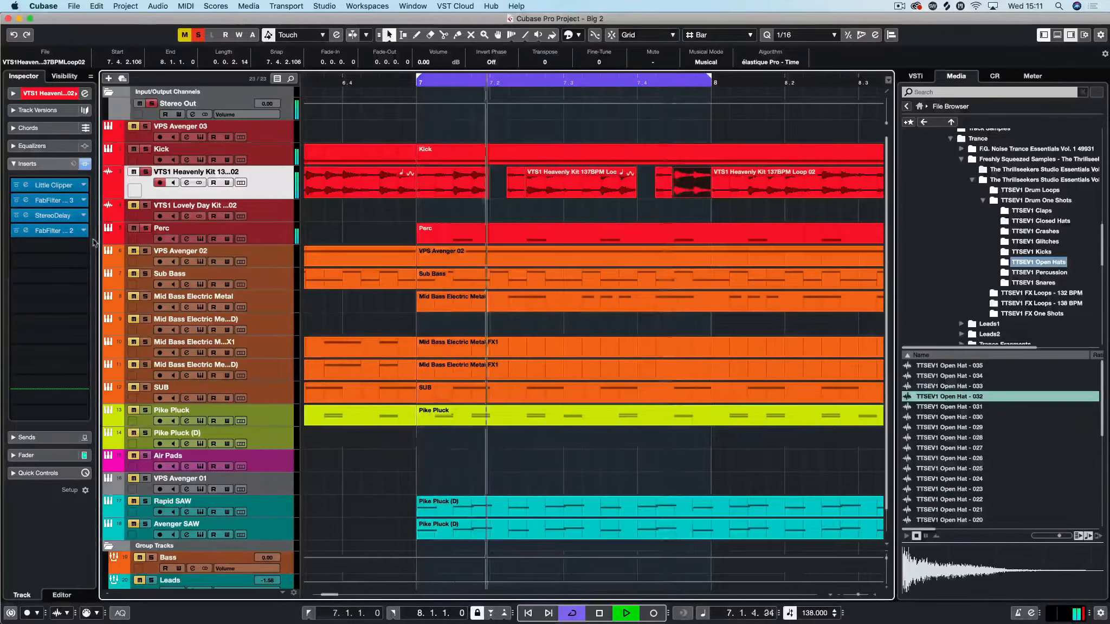
click(16, 230)
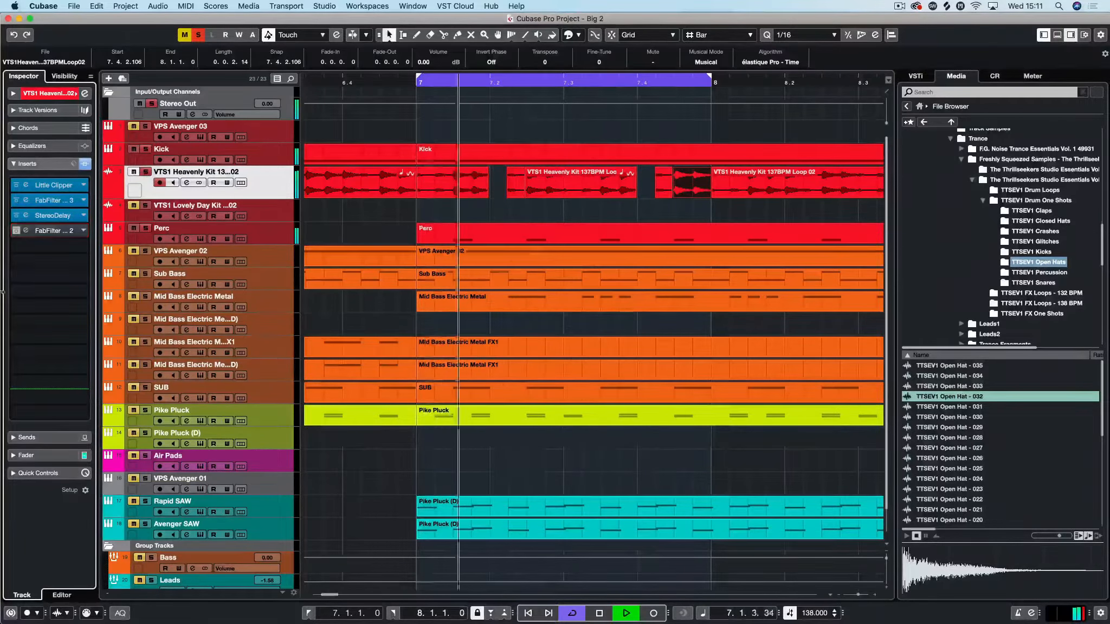
click(16, 231)
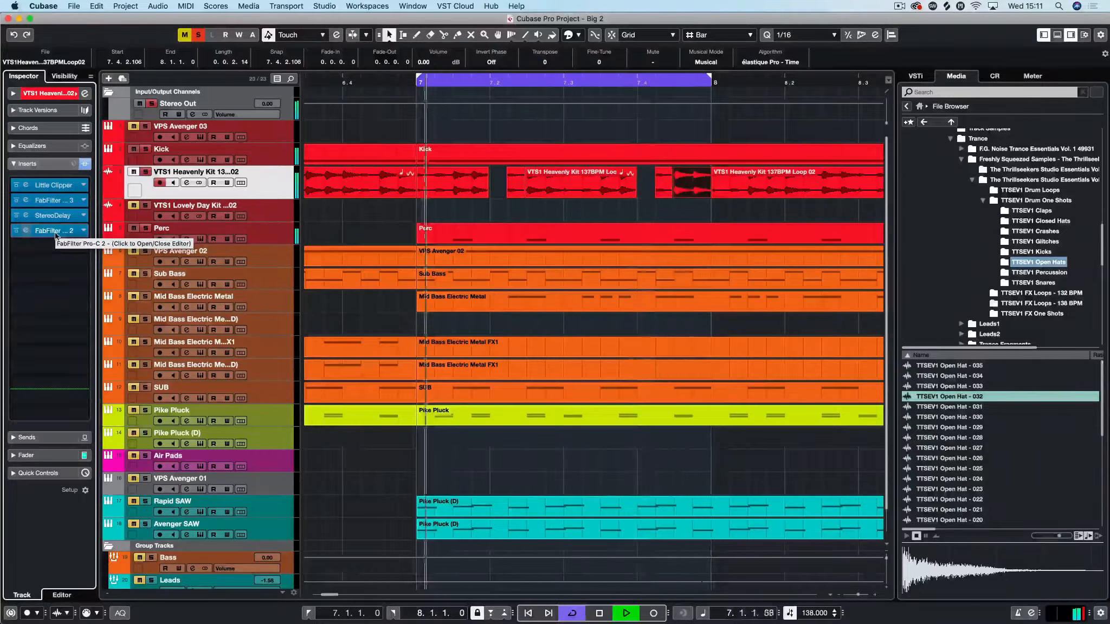
key(space)
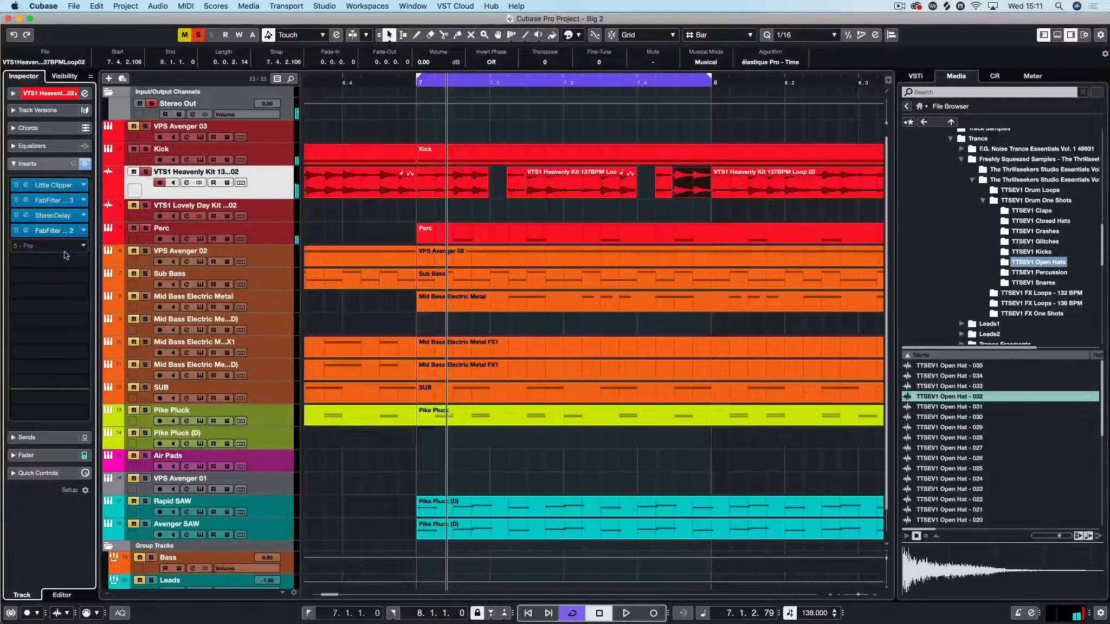
Compare the Heavenly Kit loop with StereoDelay and Pro-C 2 each bypassed and active during playback, ending with both active and playback stopped
click(15, 216)
click(15, 231)
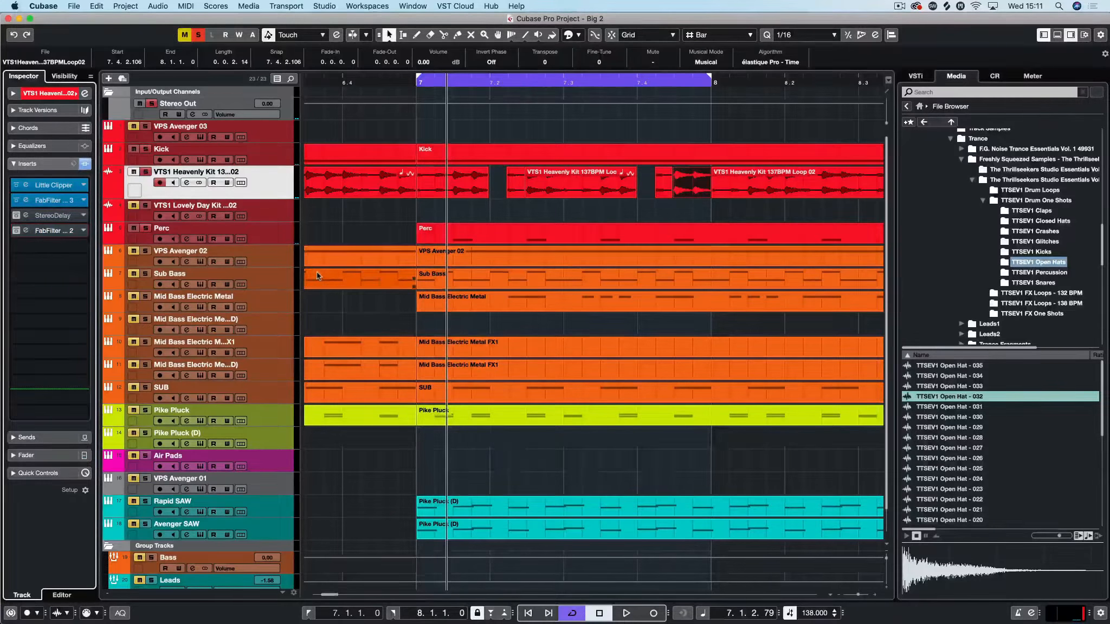
key(KP_1)
key(space)
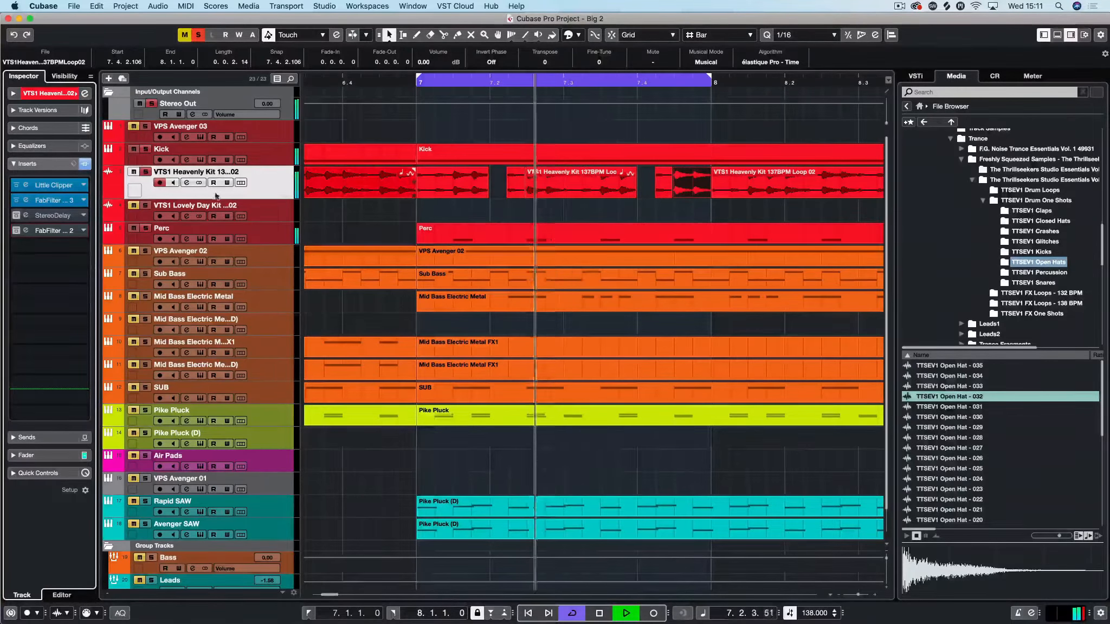
click(21, 216)
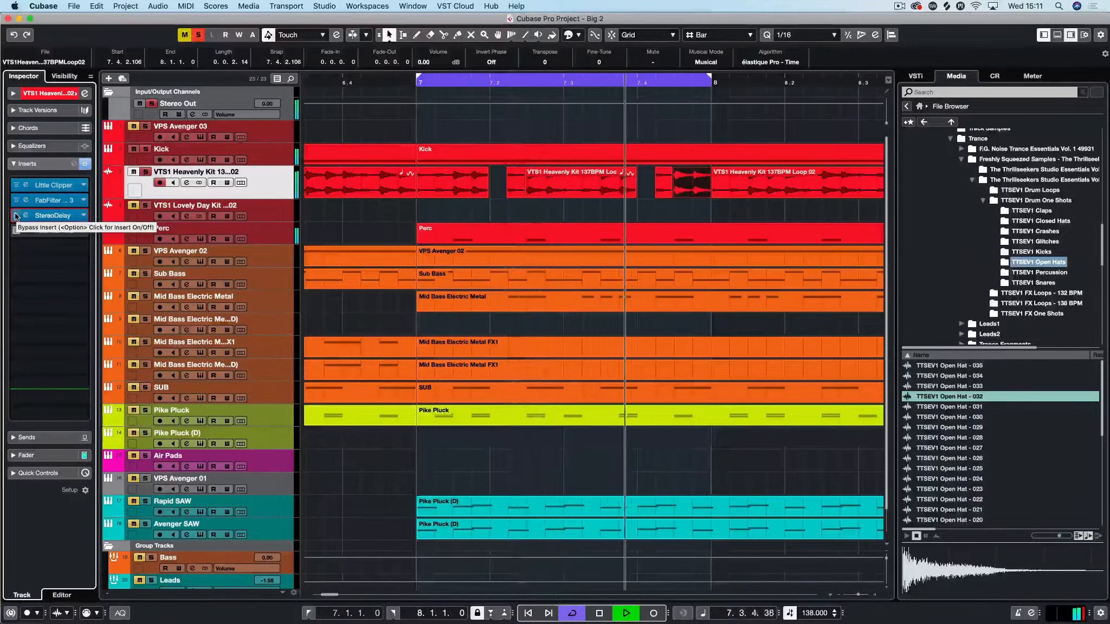
click(15, 231)
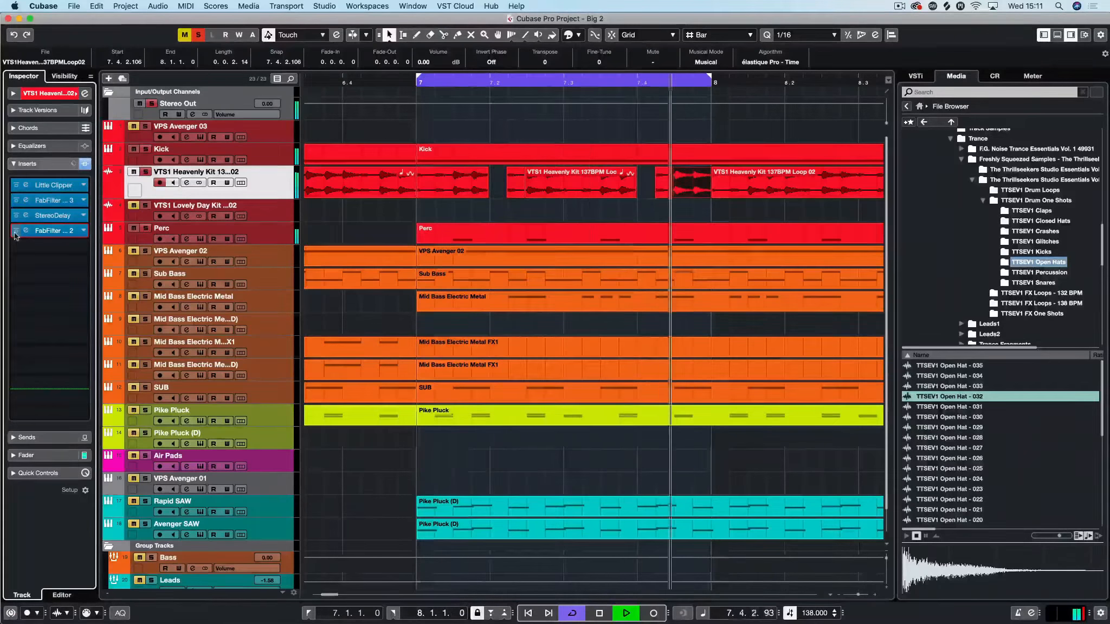
click(17, 216)
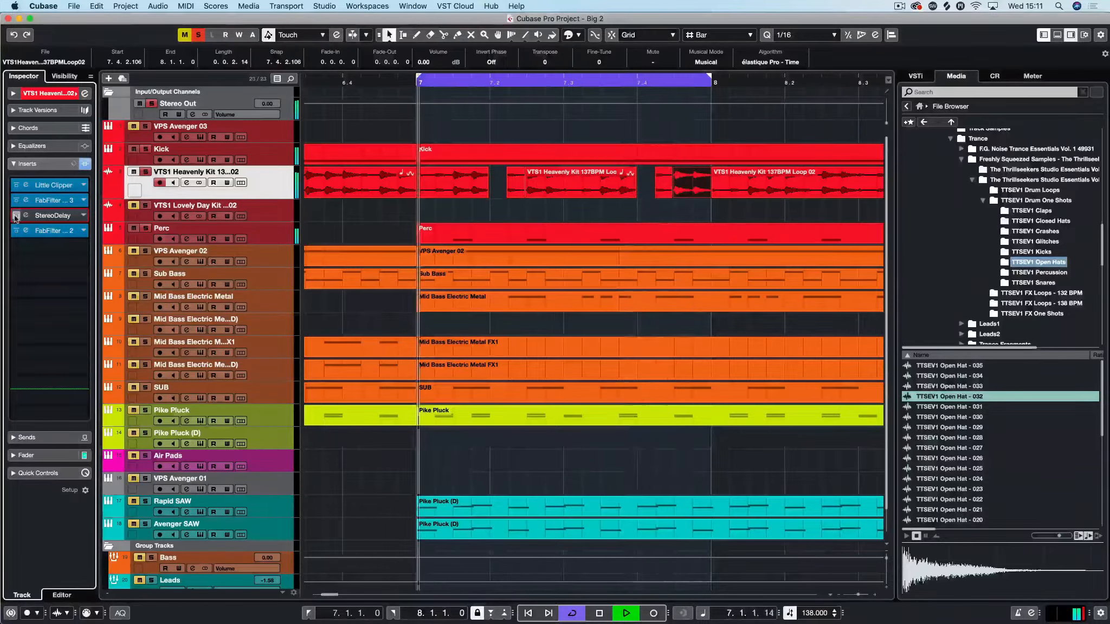
click(16, 229)
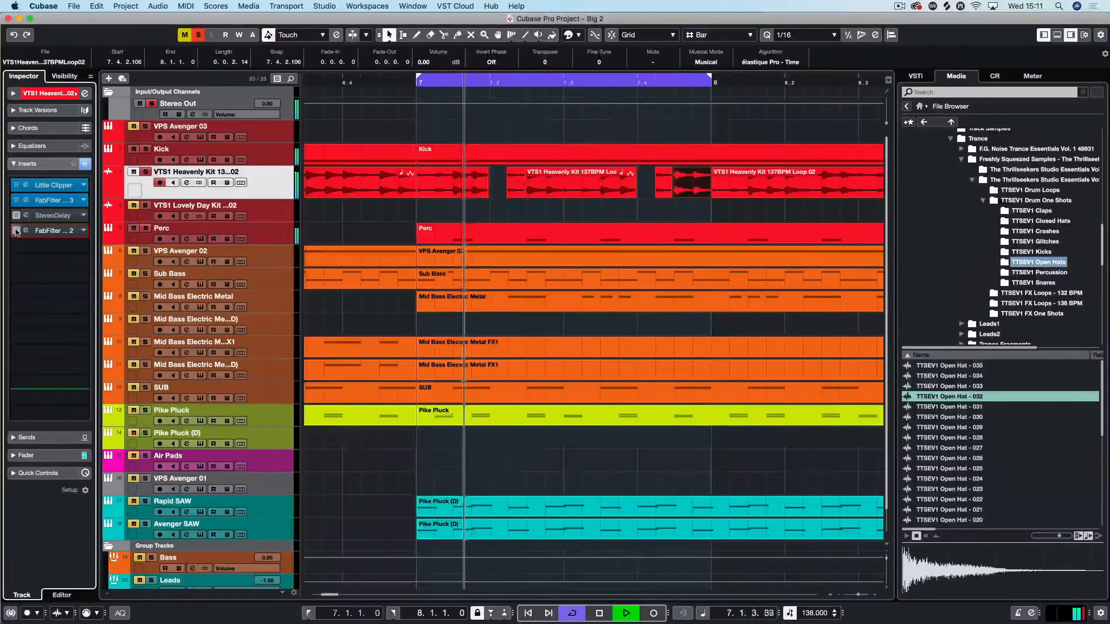
click(17, 229)
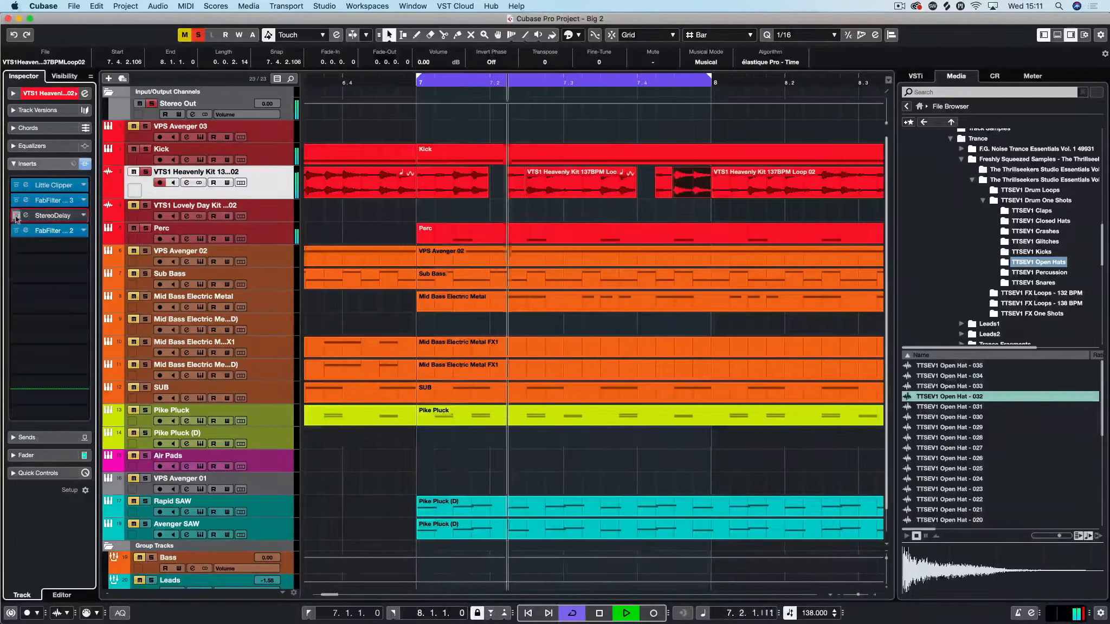
click(17, 215)
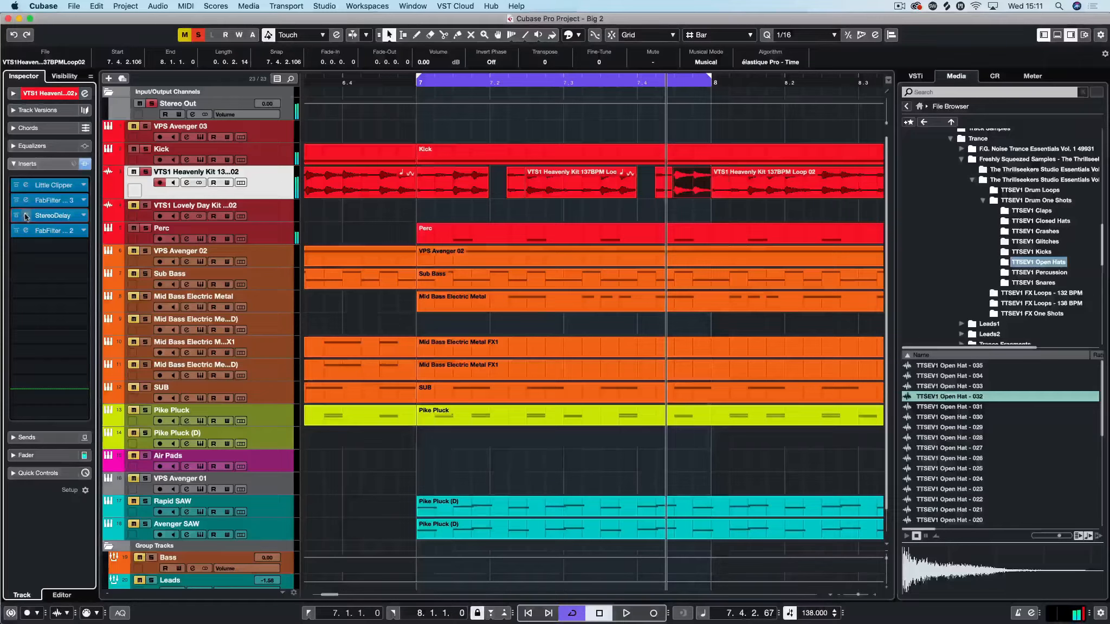
Set the mix of both StereoDelay delays on the Heavenly Kit track to 6.5% and close the plug-in editor
click(26, 215)
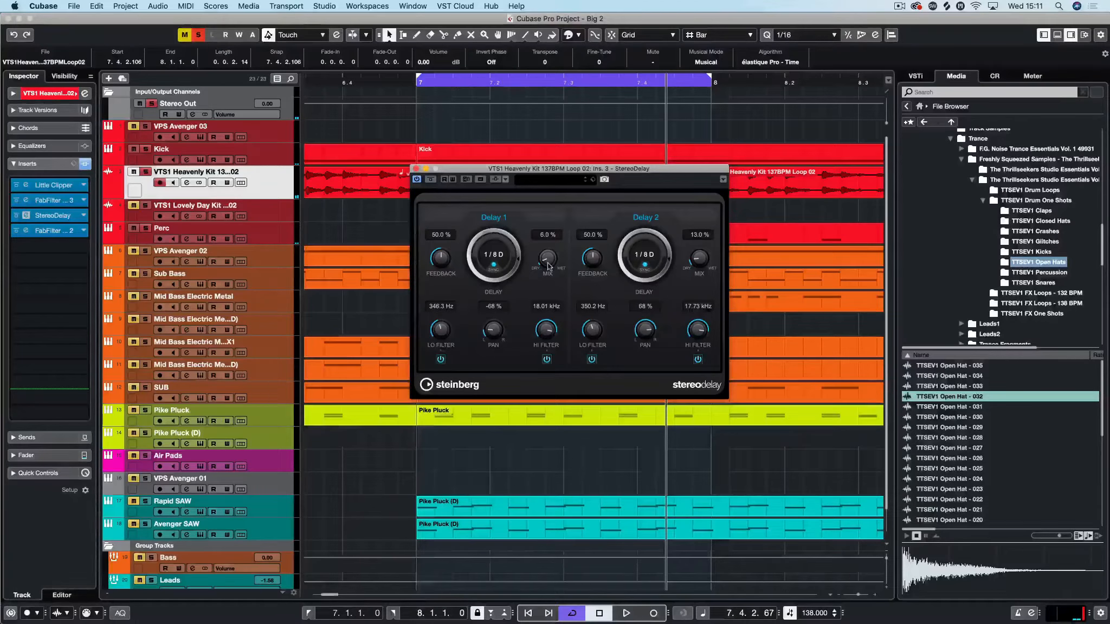
drag(699, 258, 701, 265)
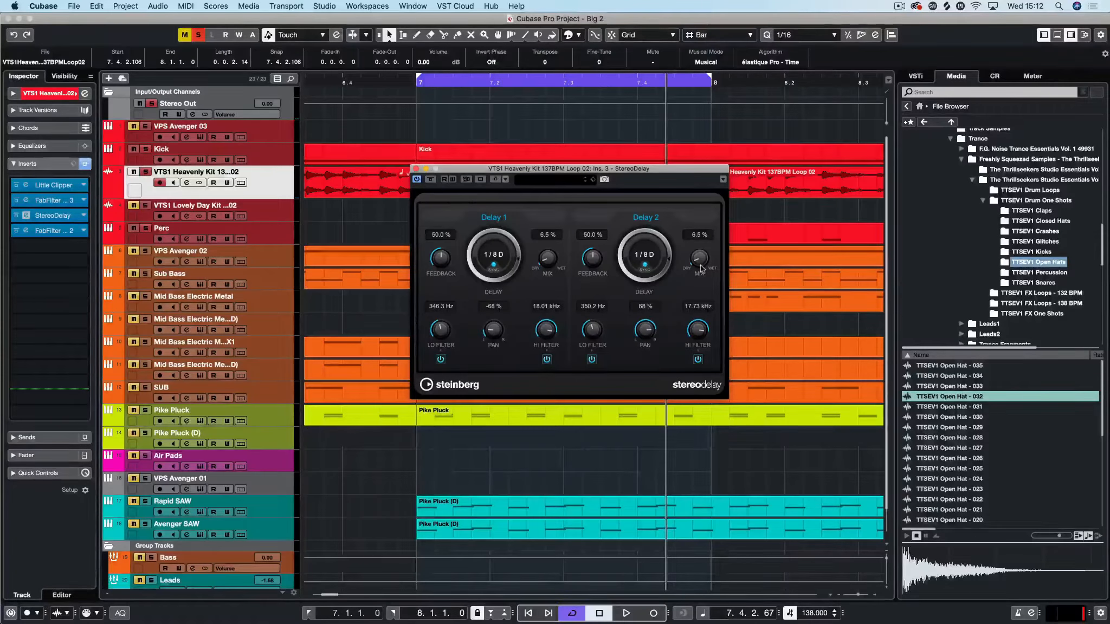
click(417, 169)
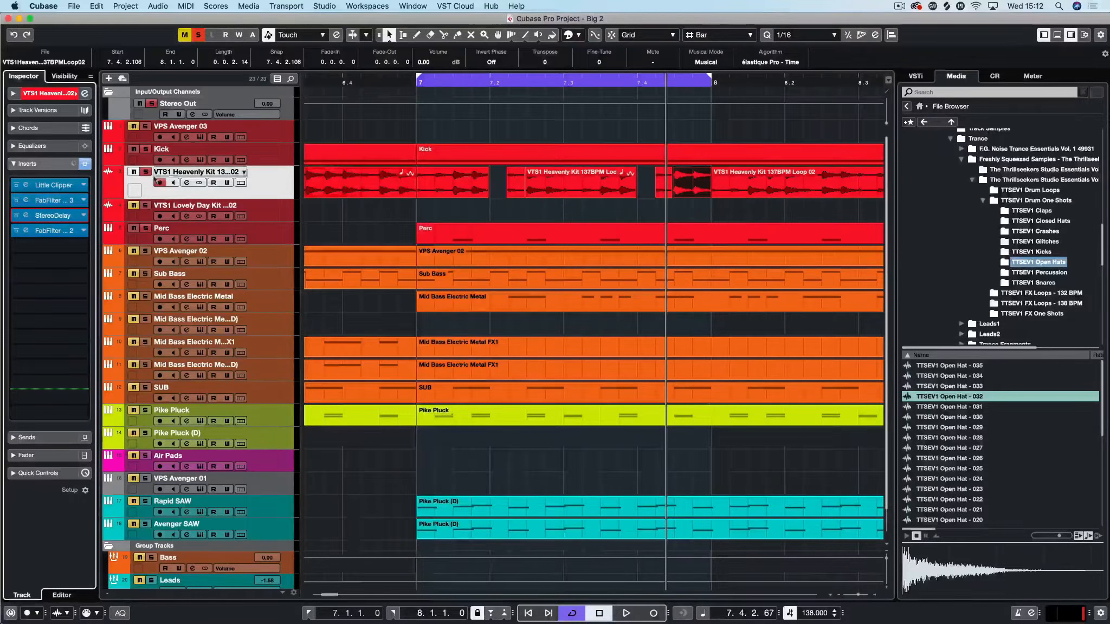
Solo the VPS Avenger 02, Sub Bass and SUB tracks and play them together with the Heavenly Kit loop
click(144, 251)
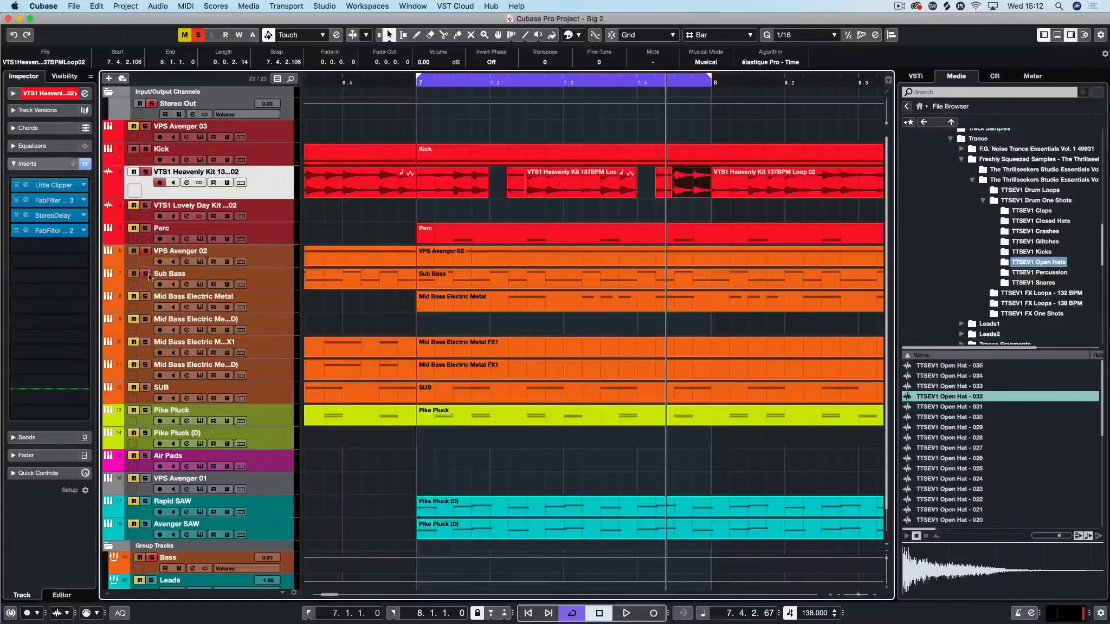
key(space)
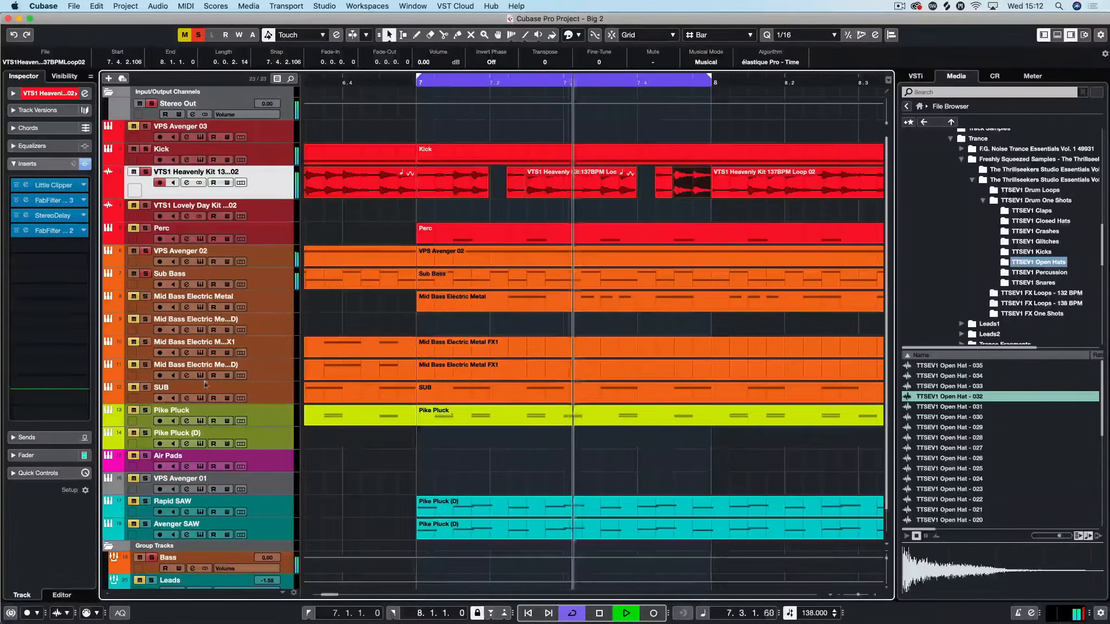
key(space)
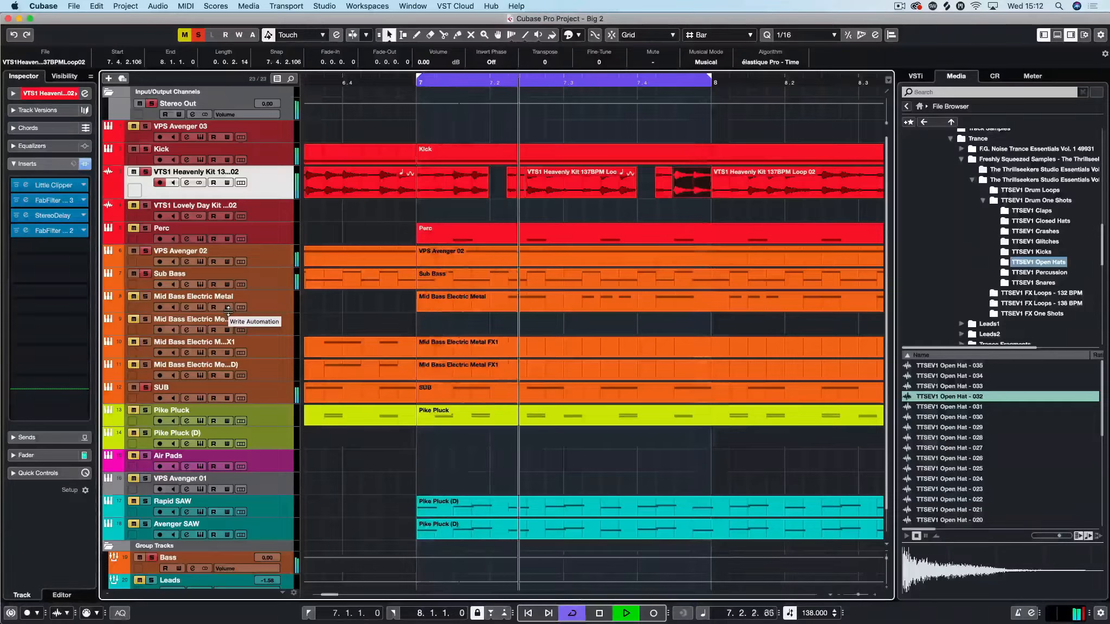
Lower the VTS1 Heavenly Kit channel fader to -1.82 dB in the MixConsole and close the mixer
key(F3)
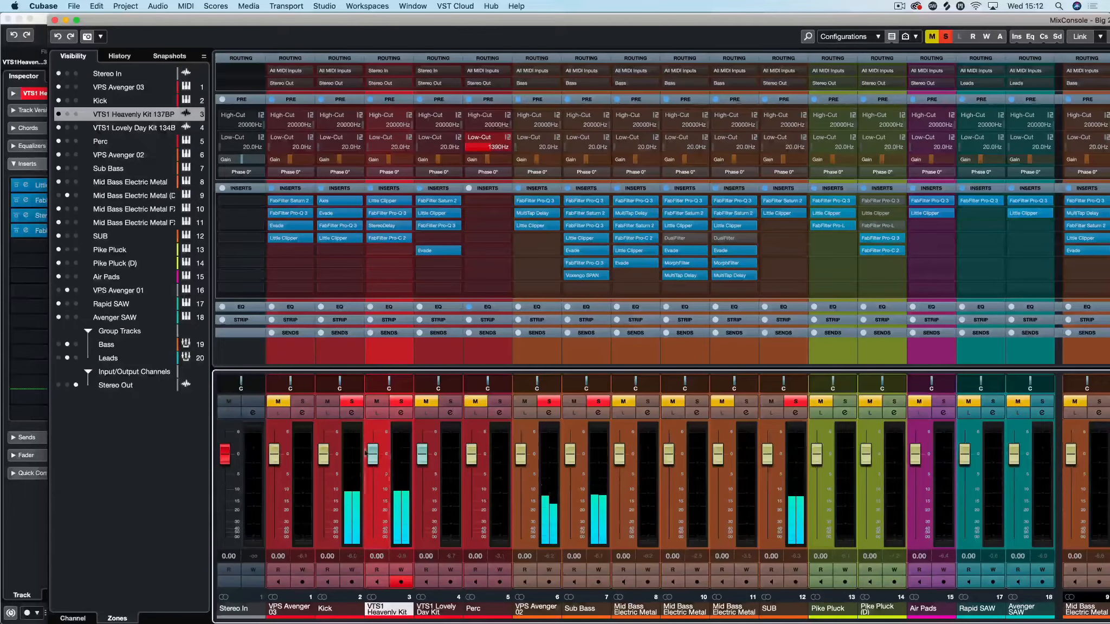
drag(379, 459, 377, 464)
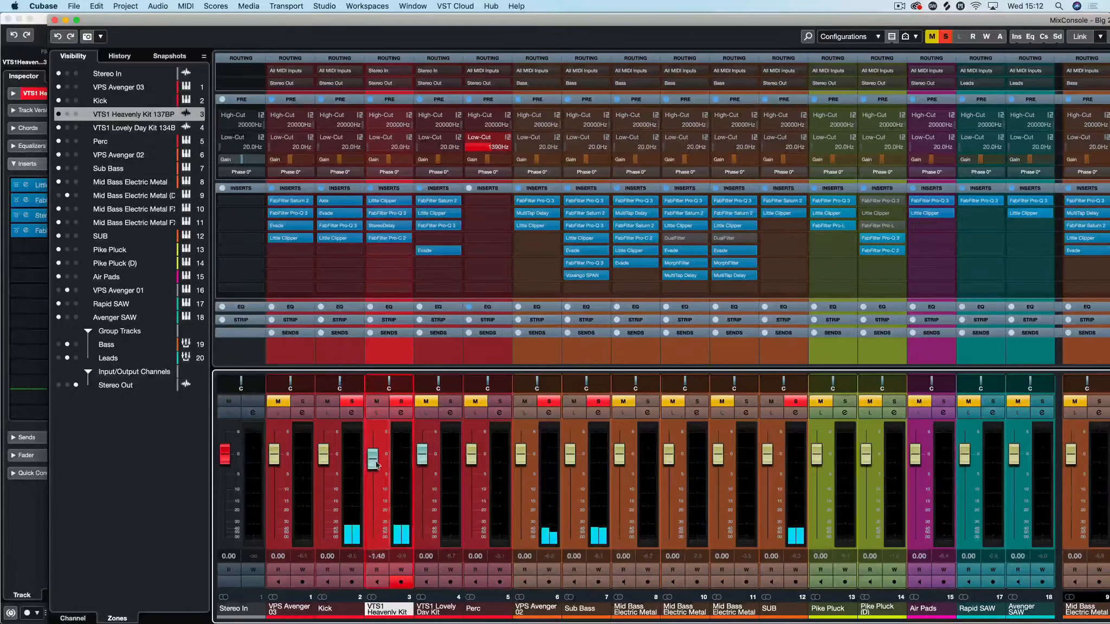
drag(374, 470, 376, 467)
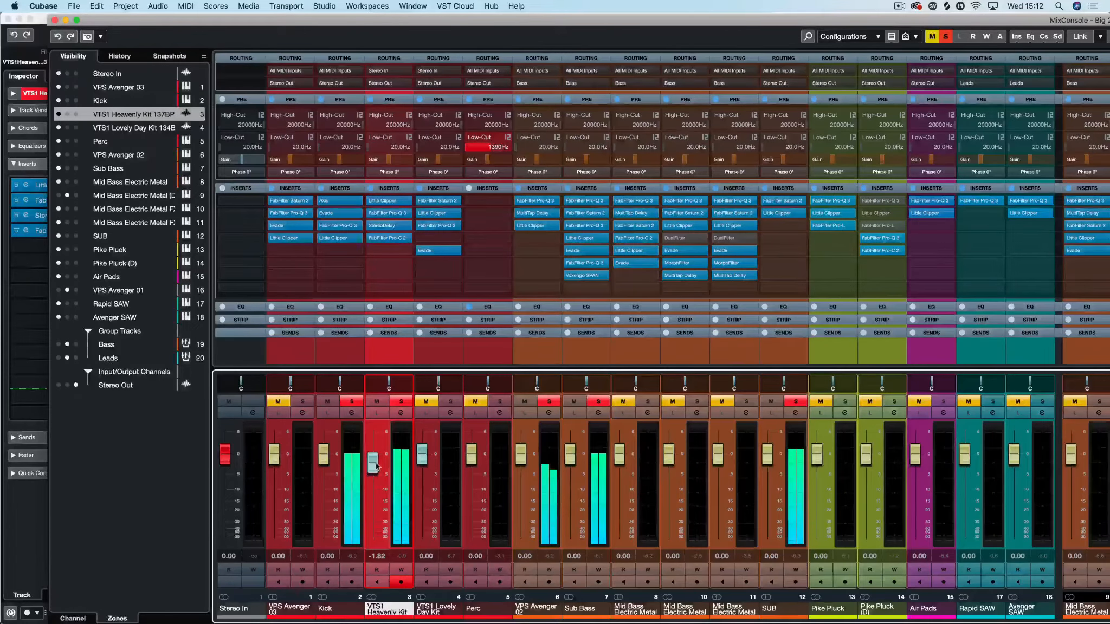
click(55, 20)
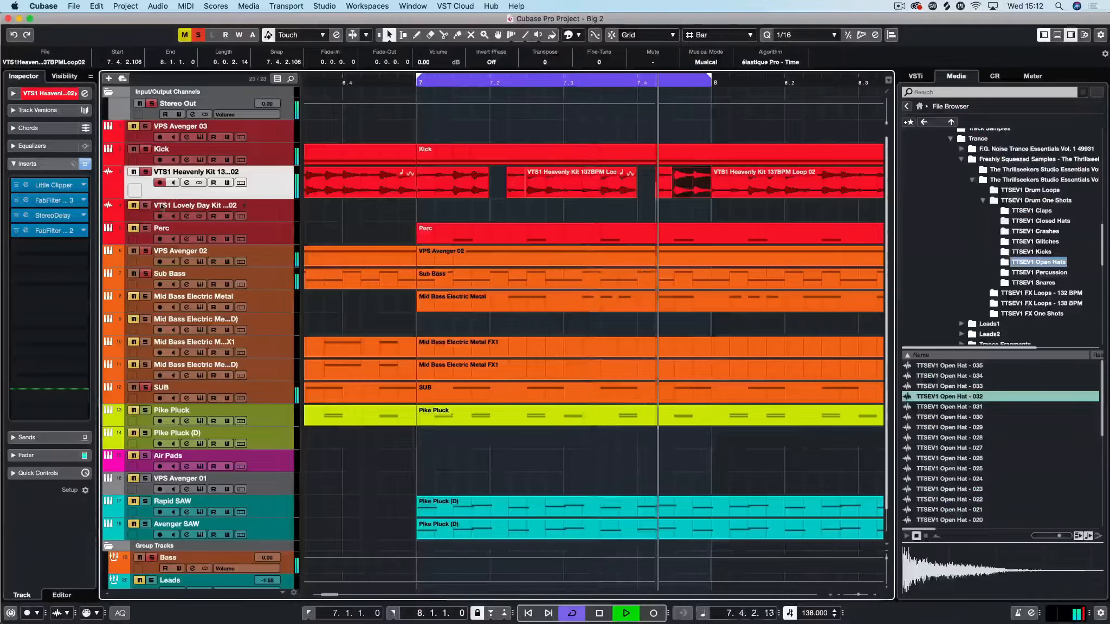
Bring the Perc track into the soloed mix, stop playback, save the project and collapse the Heavenly Kit insert list
click(147, 228)
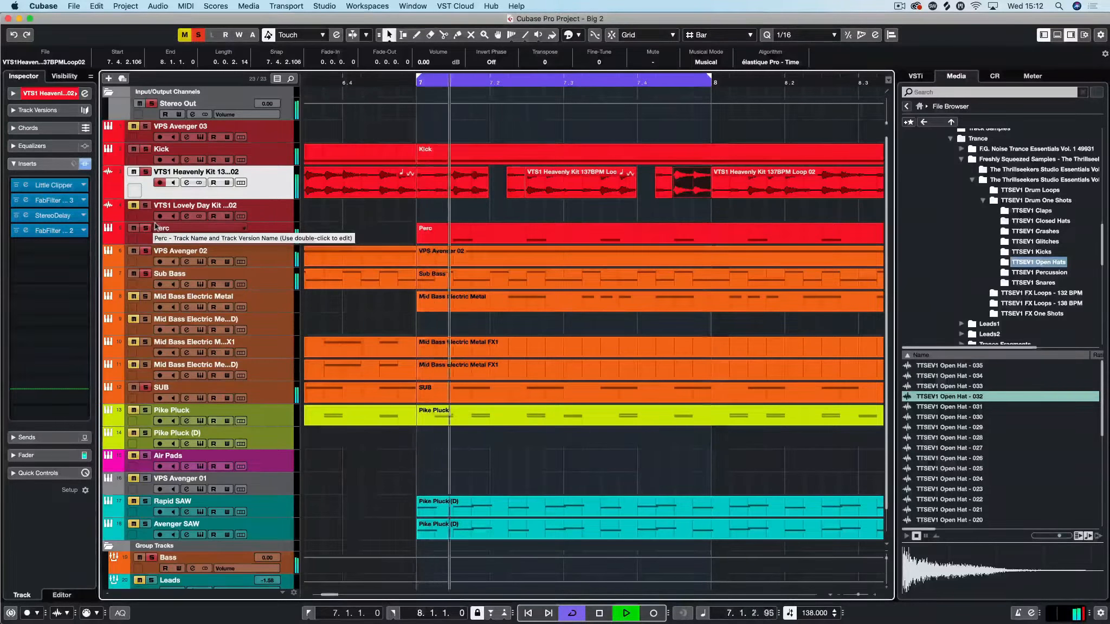
key(space)
key(super+s)
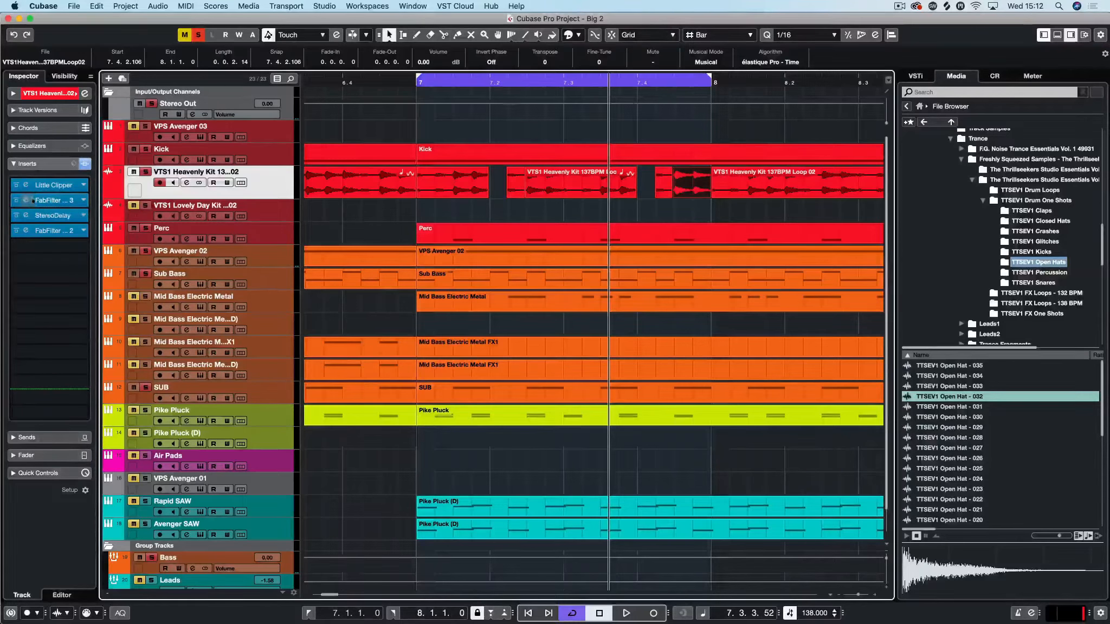
click(54, 164)
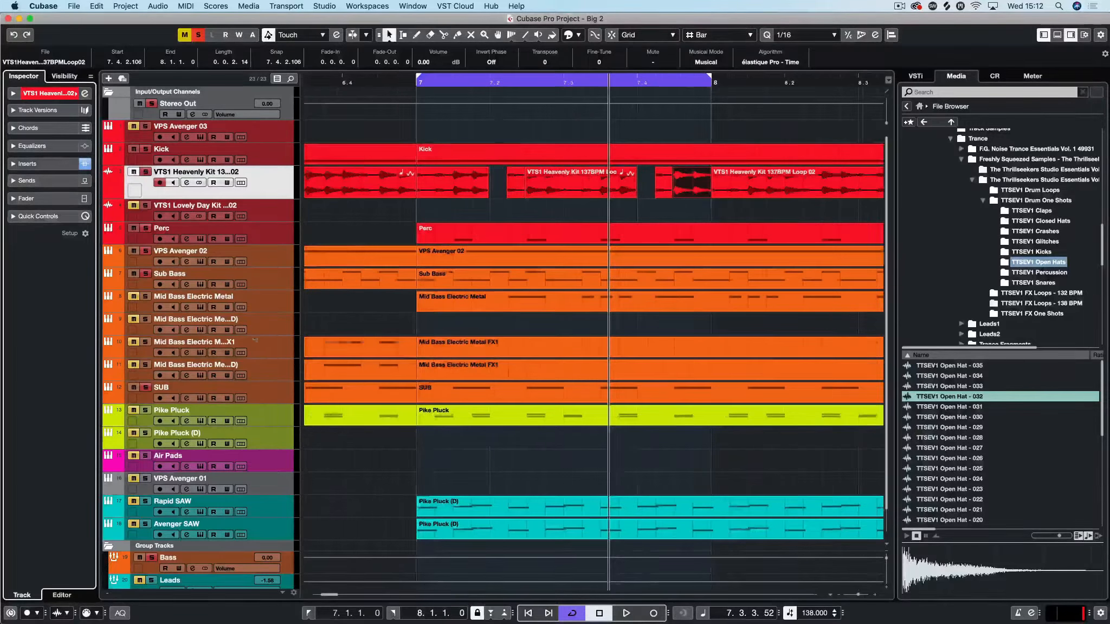
Set the cycle range to the Heavenly Kit event at bar 8 and play it from the start with the soloed tracks
scroll(591, 306, down, 4)
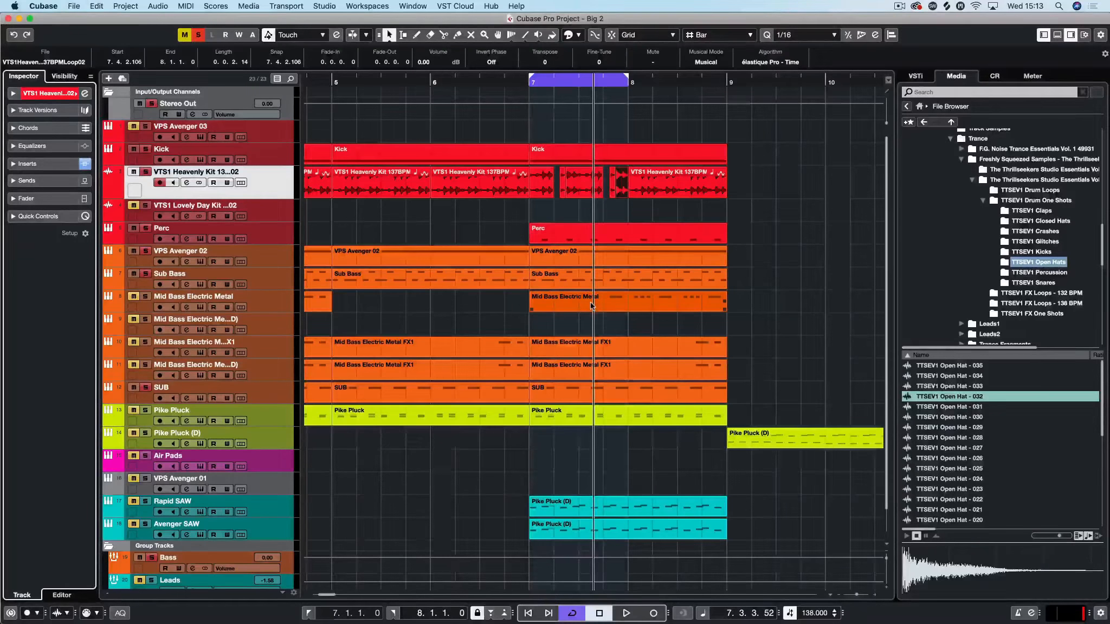
click(672, 181)
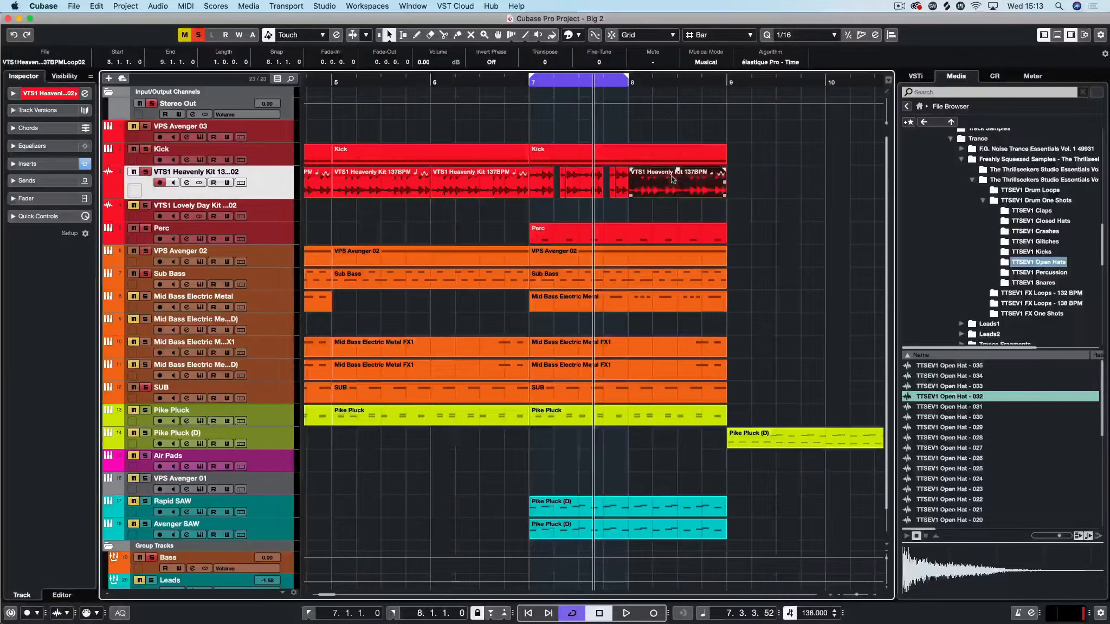
key(p)
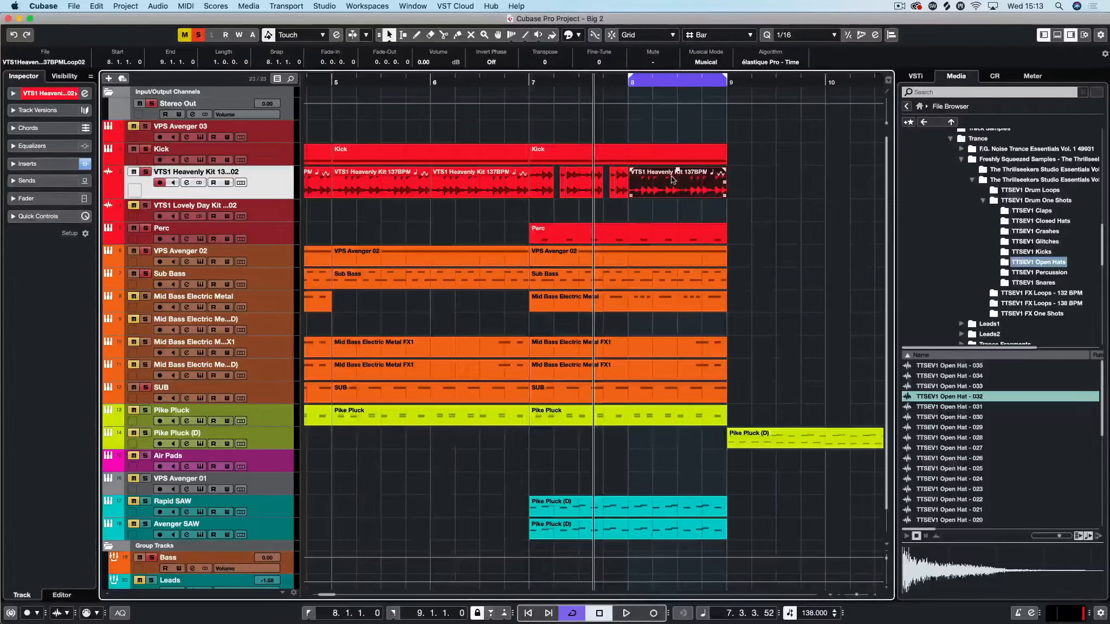
key(KP_1)
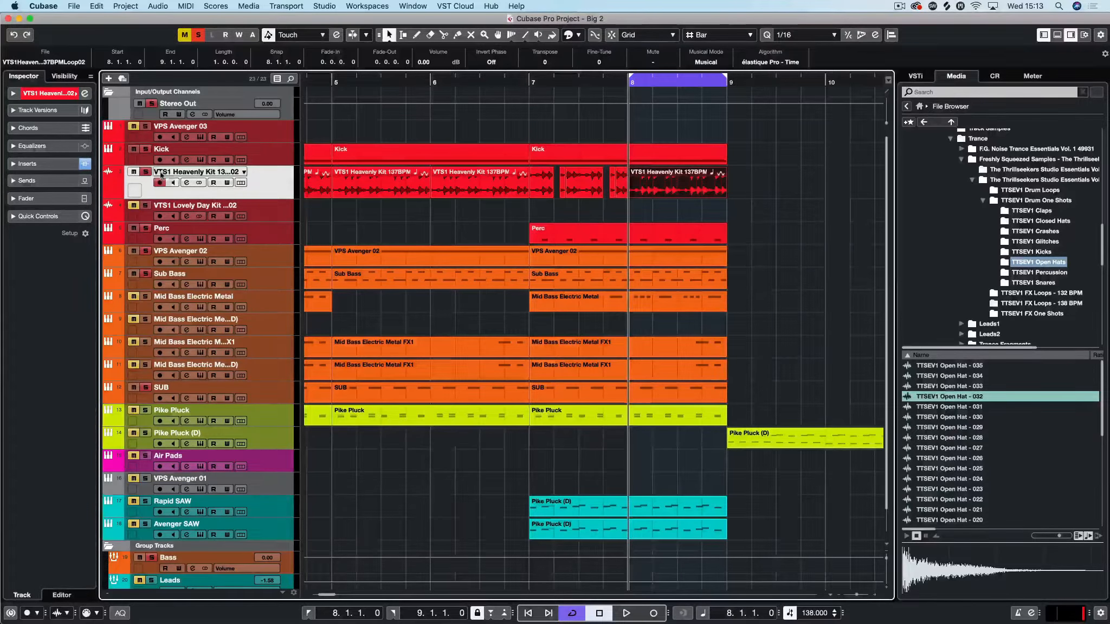
key(space)
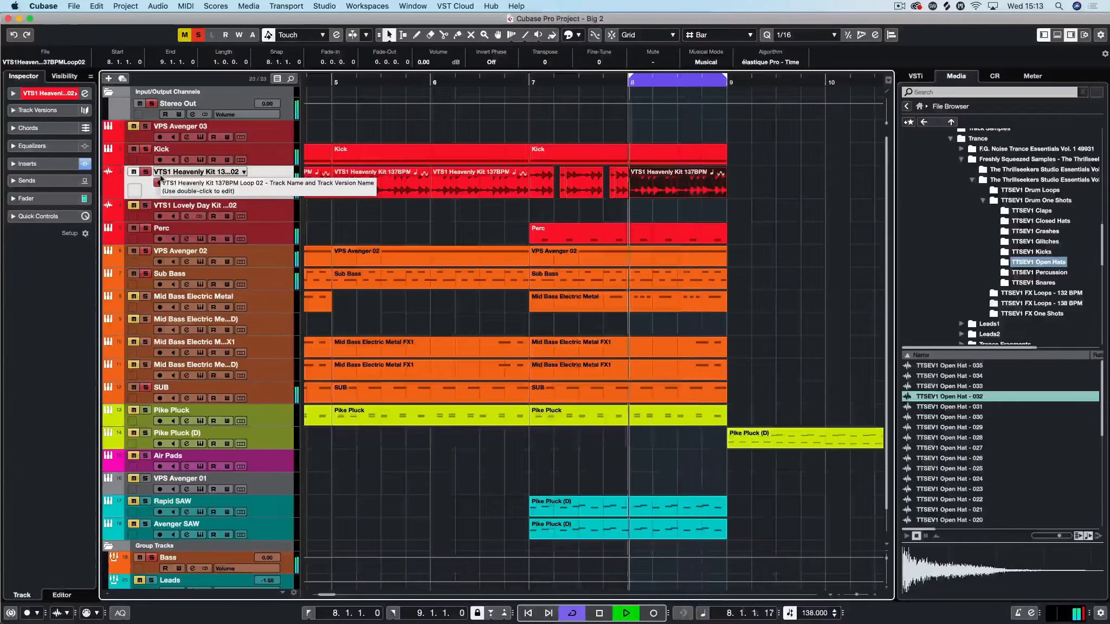
key(space)
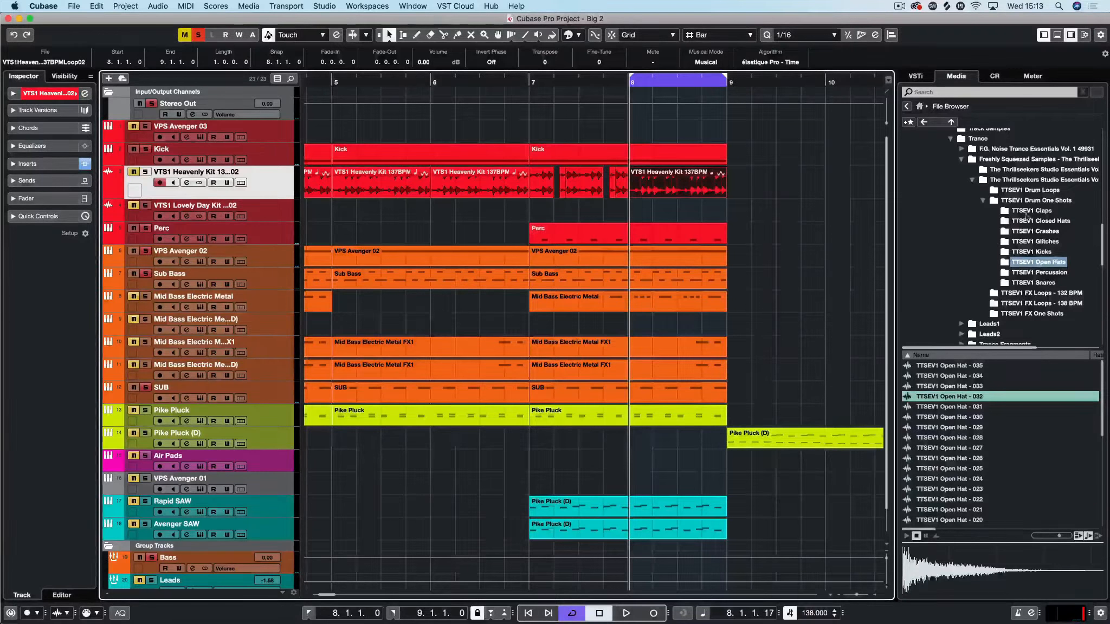
Open the TTSEV1 Drum Loops sample folder and audition several City drum loops
click(983, 200)
click(985, 194)
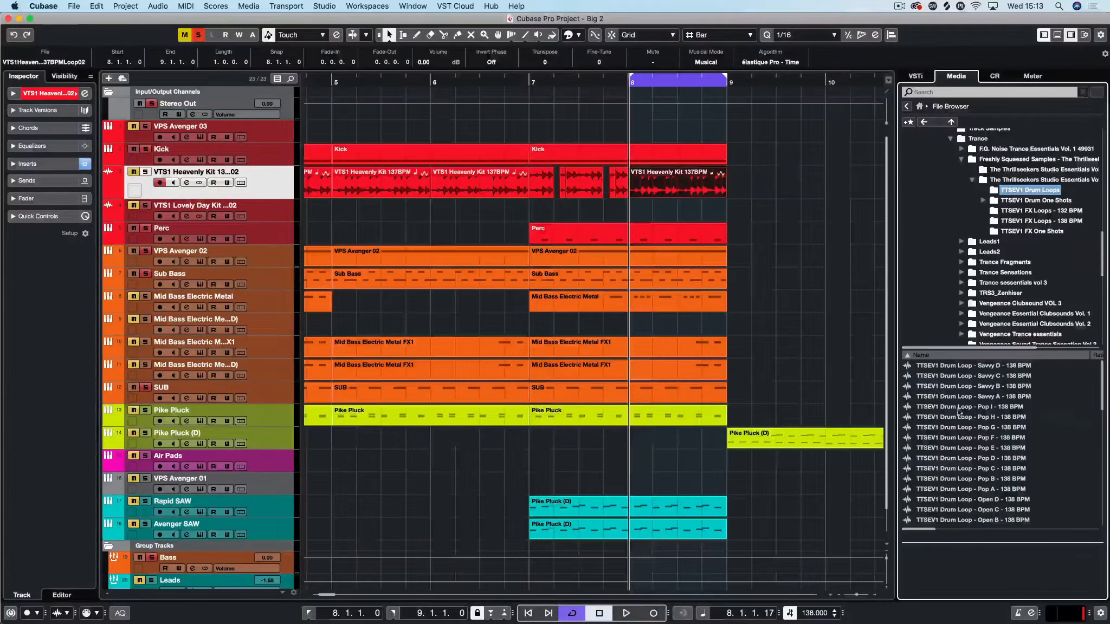
click(958, 408)
scroll(964, 423, down, 5)
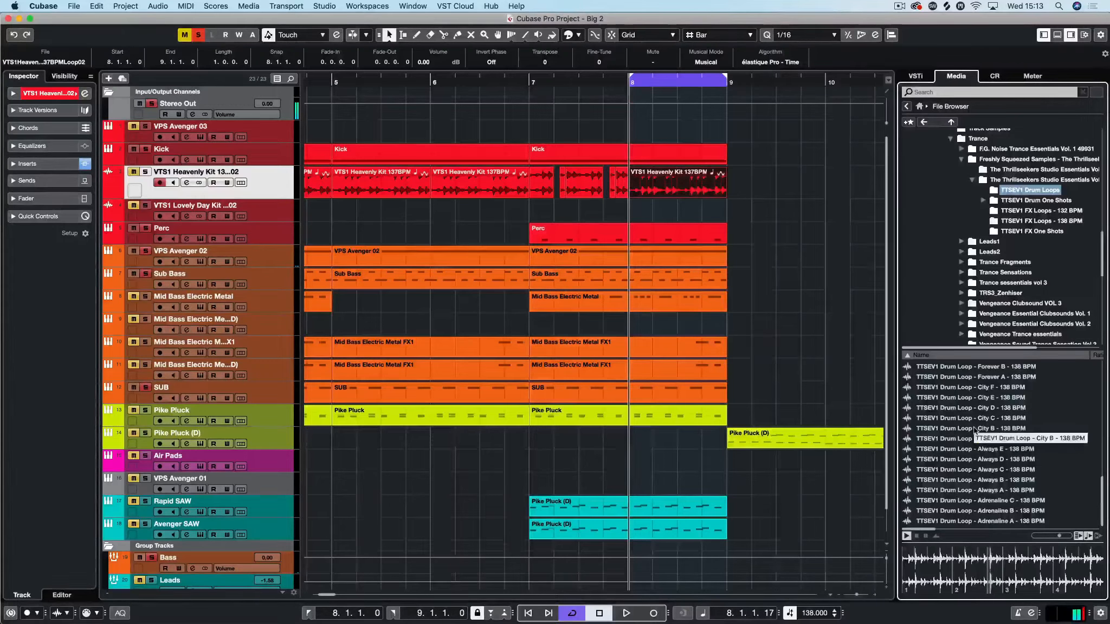
scroll(970, 439, up, 2)
click(957, 450)
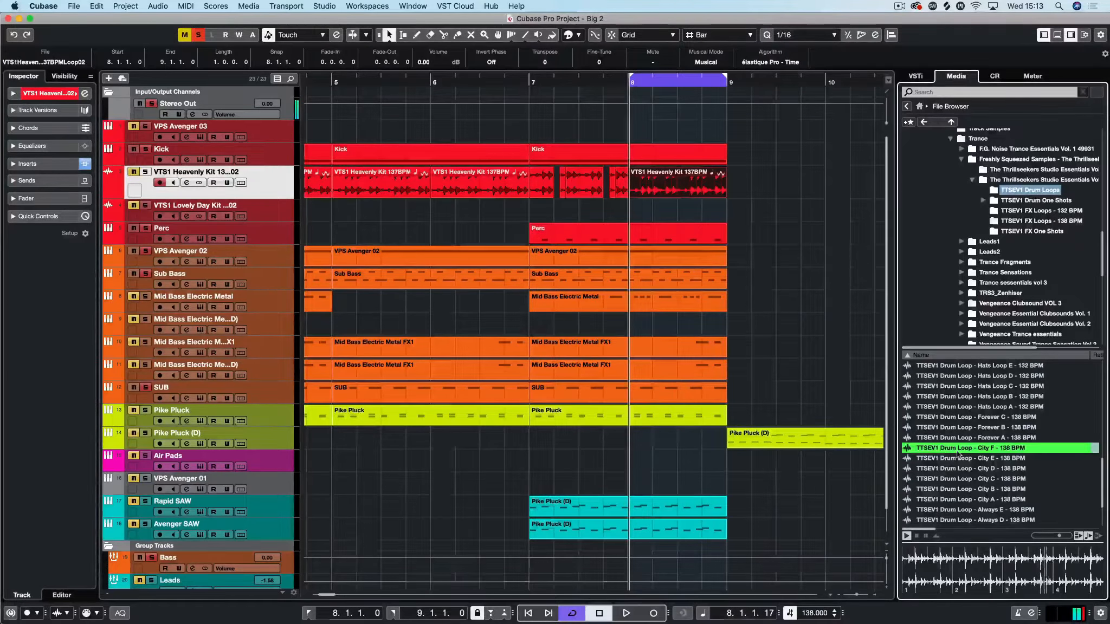
click(960, 469)
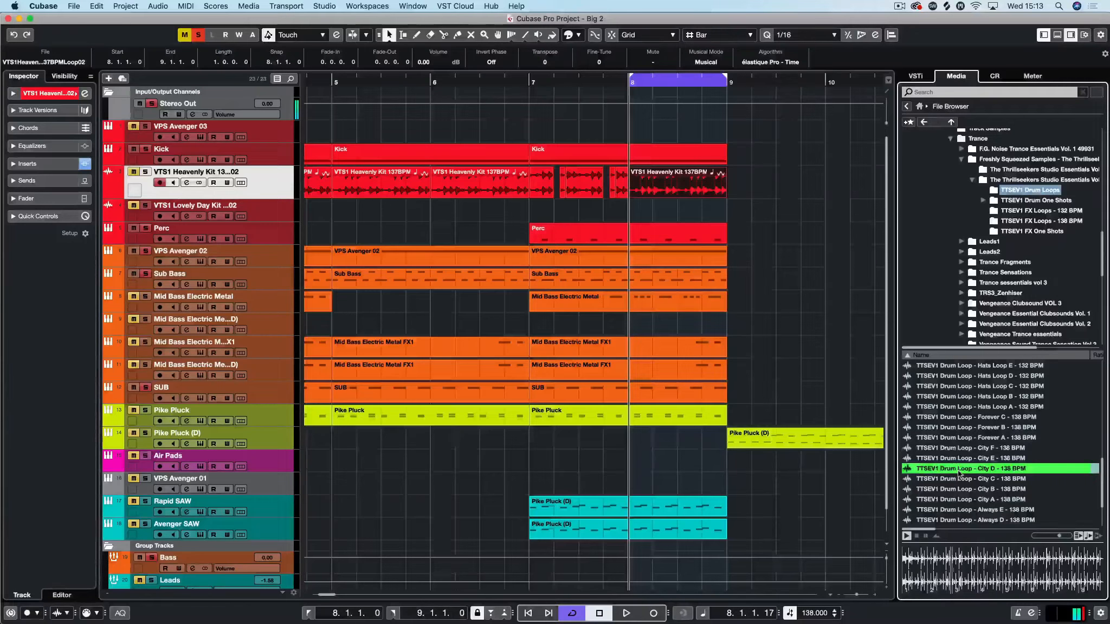
click(956, 499)
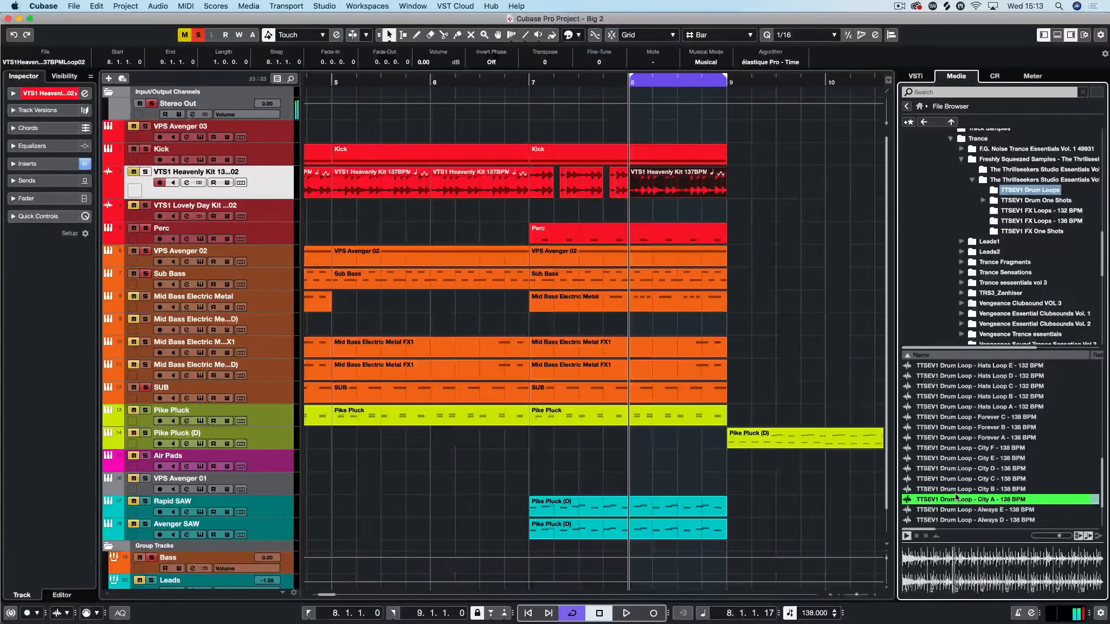
scroll(956, 490, up, 5)
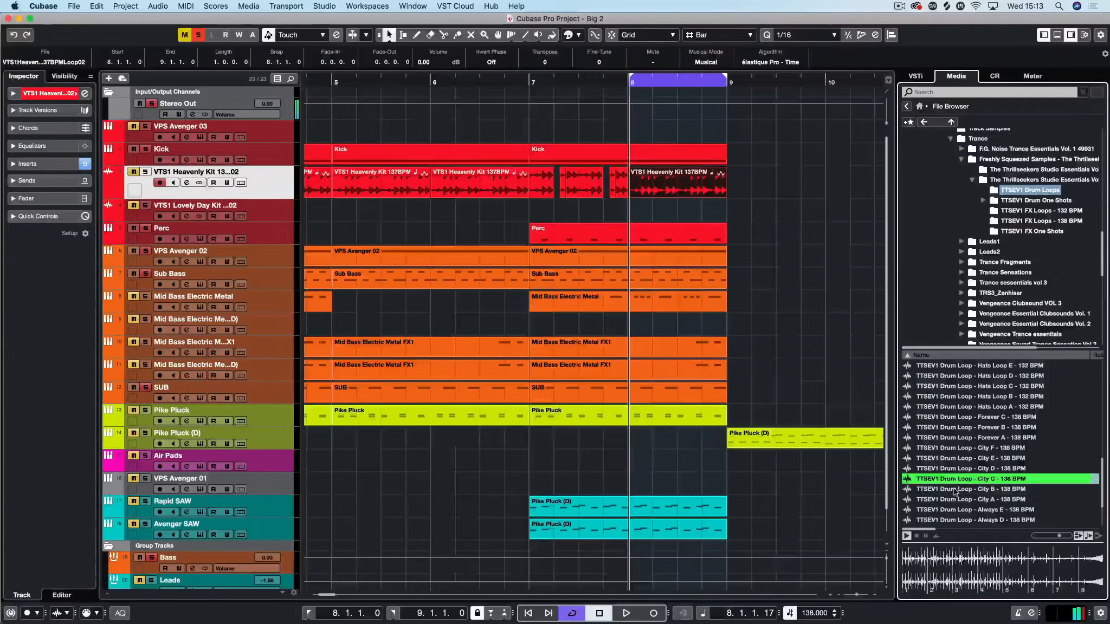
Audition the Infinity B and D loops and place Infinity D on the VTS1 Lovely Day Kit track at bar 7
click(958, 448)
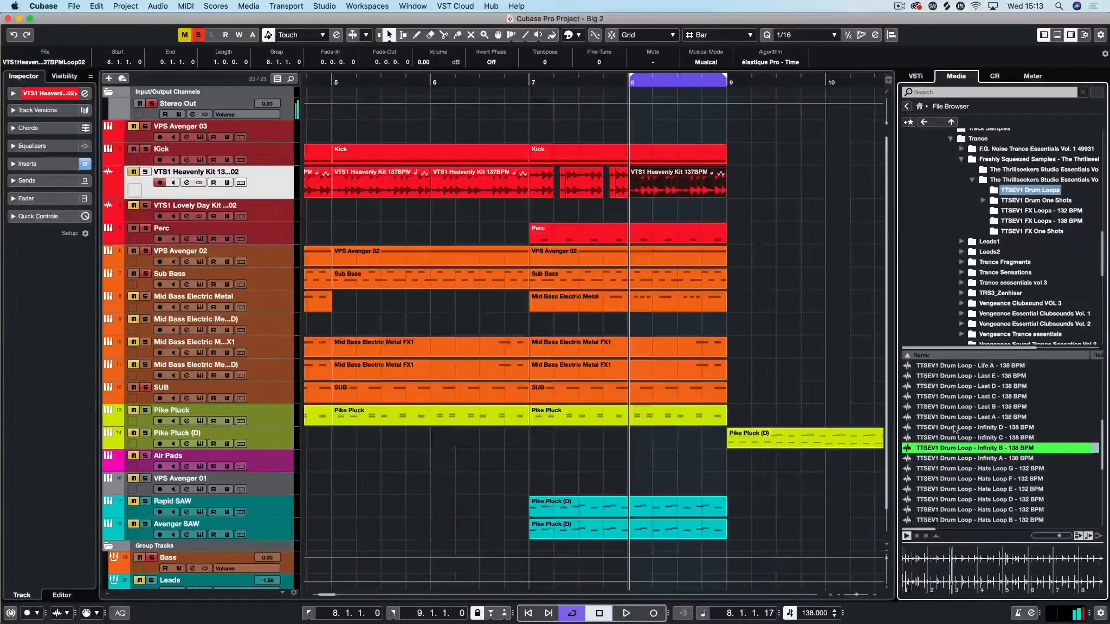
click(953, 428)
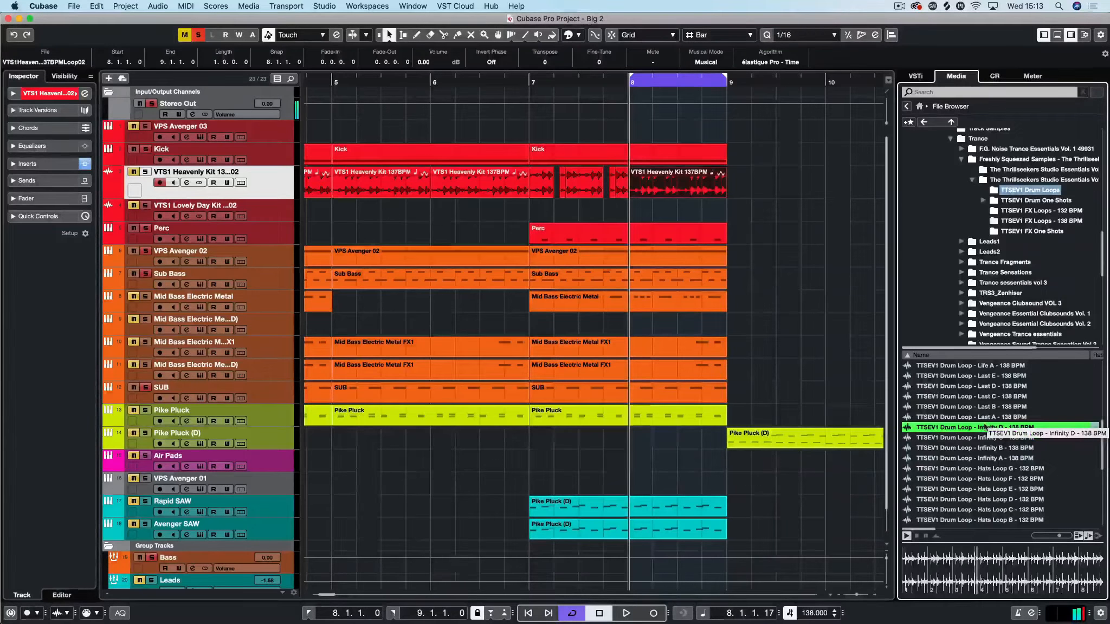
drag(978, 431, 521, 216)
click(679, 314)
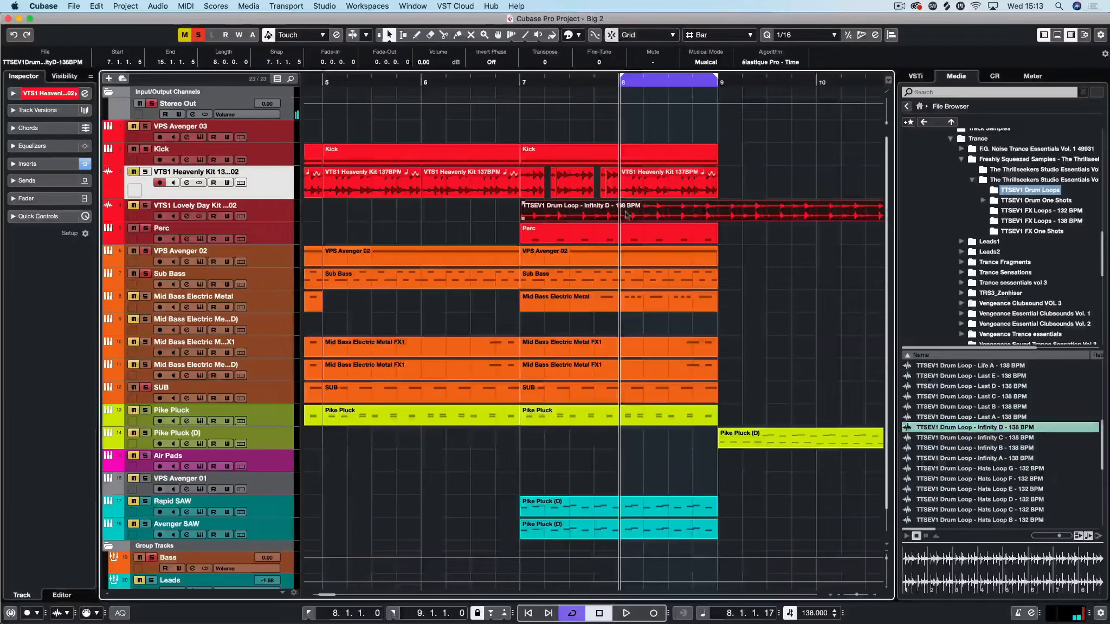
drag(626, 213, 625, 212)
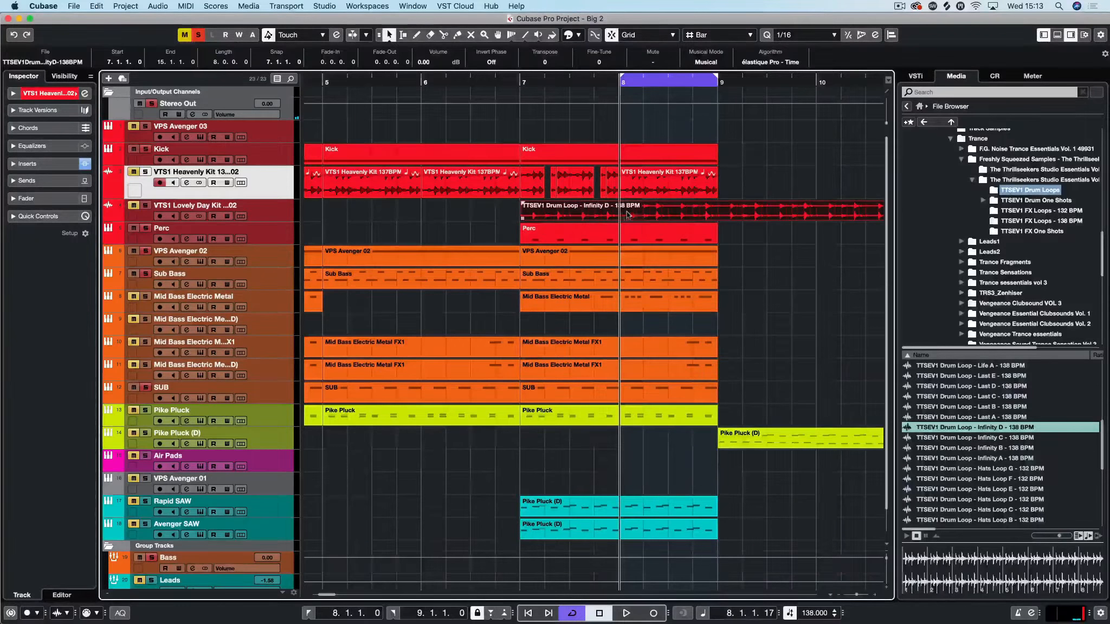
key(g)
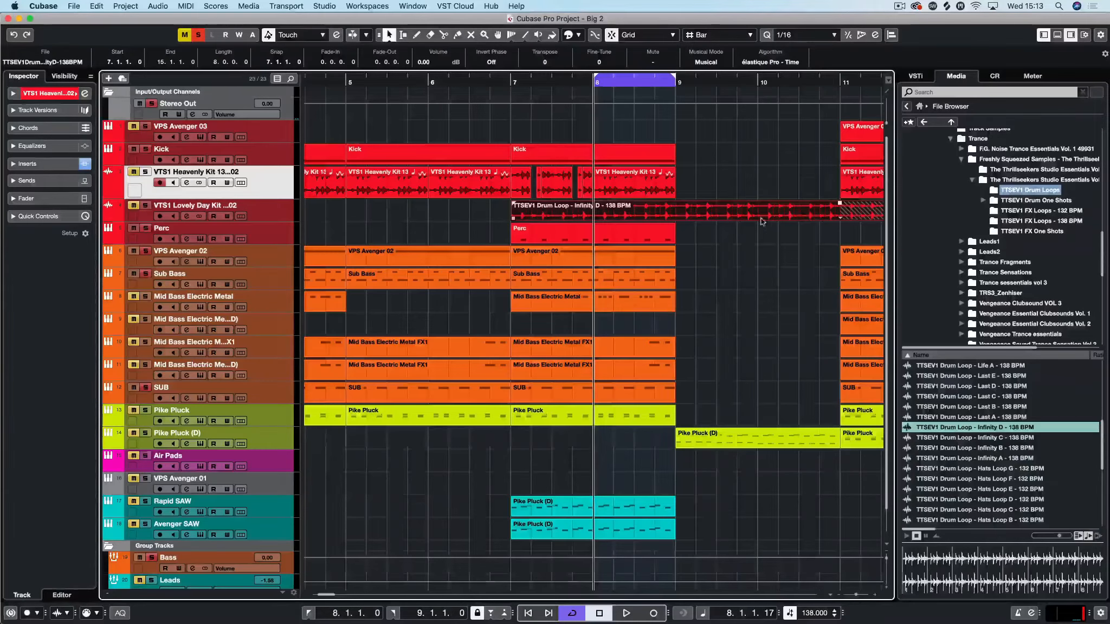
Split the Infinity D drum loop event at bar 9 and delete the part after it
click(444, 34)
click(676, 211)
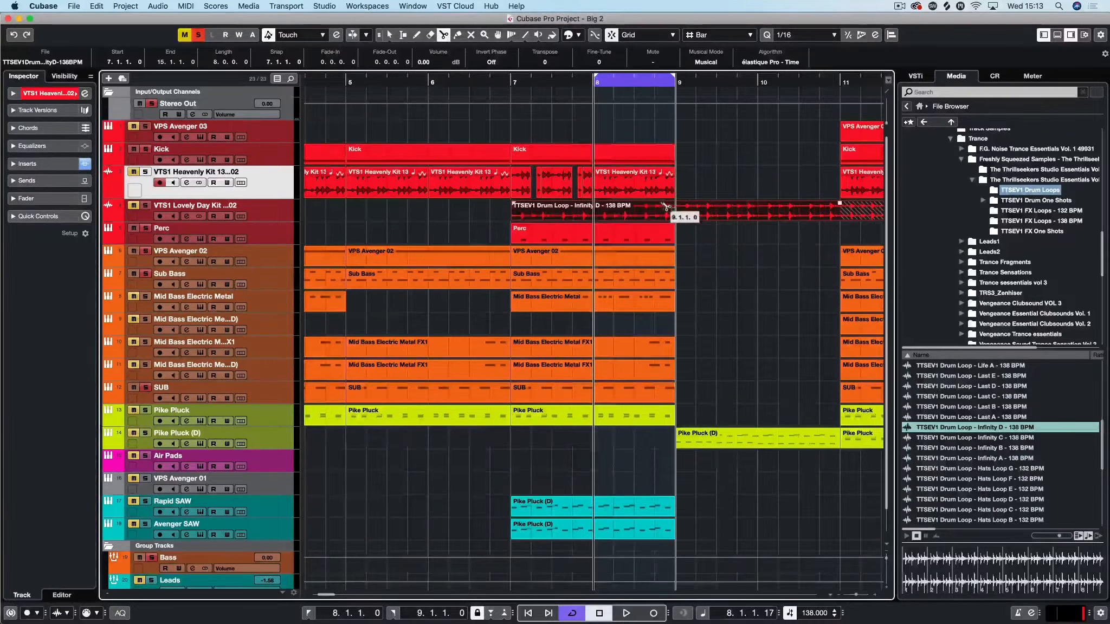
click(750, 217)
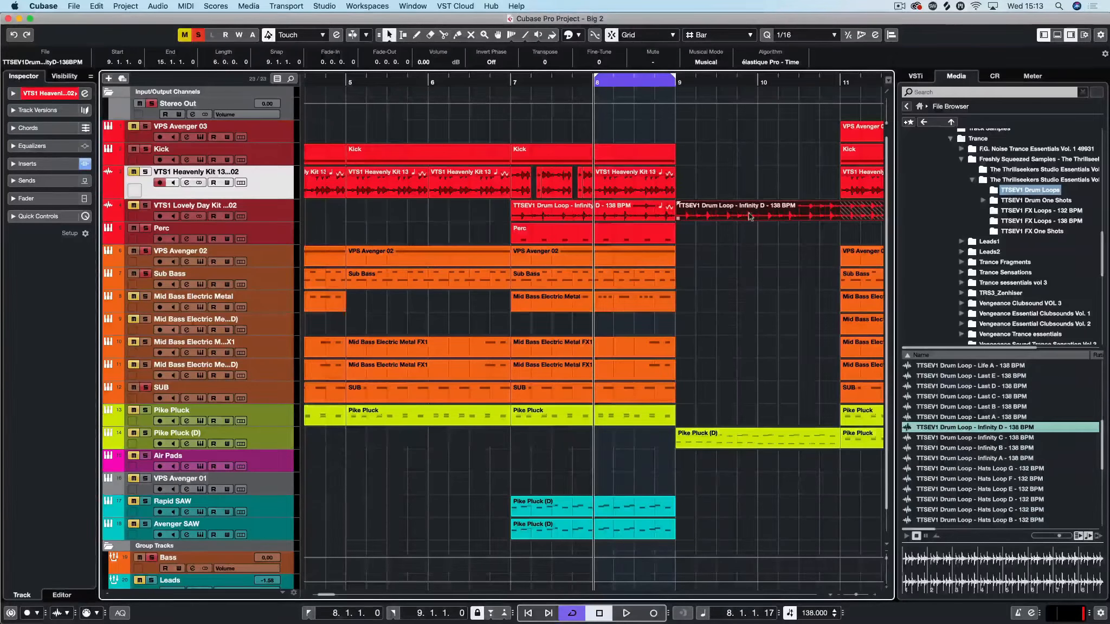
key(Delete)
Play the bar 8 cycle to hear the Infinity D loop together with the soloed tracks
key(space)
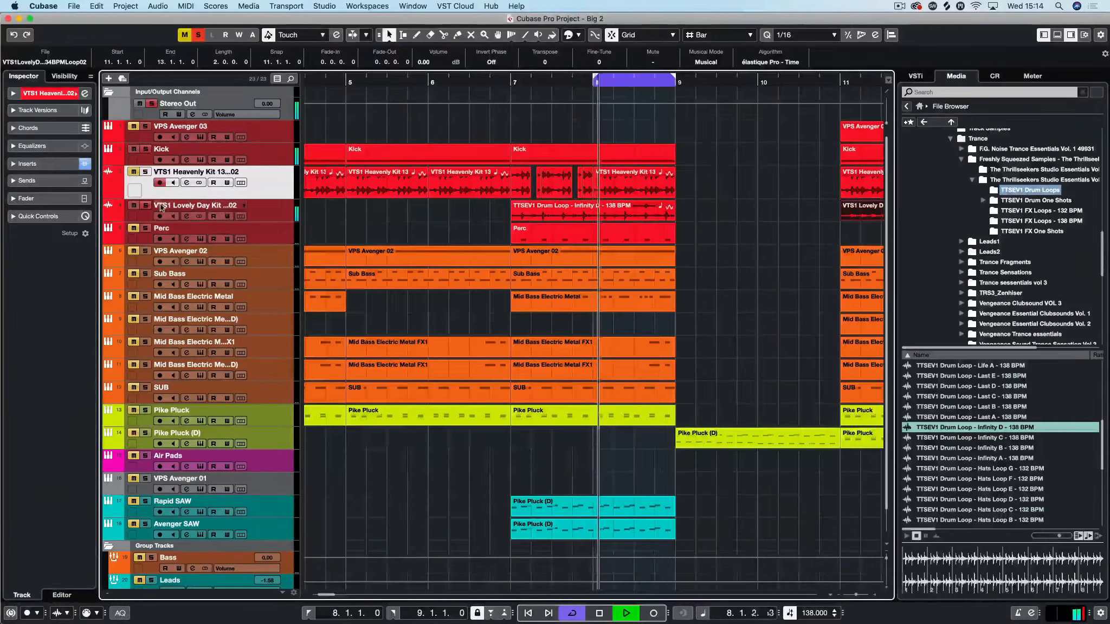
key(space)
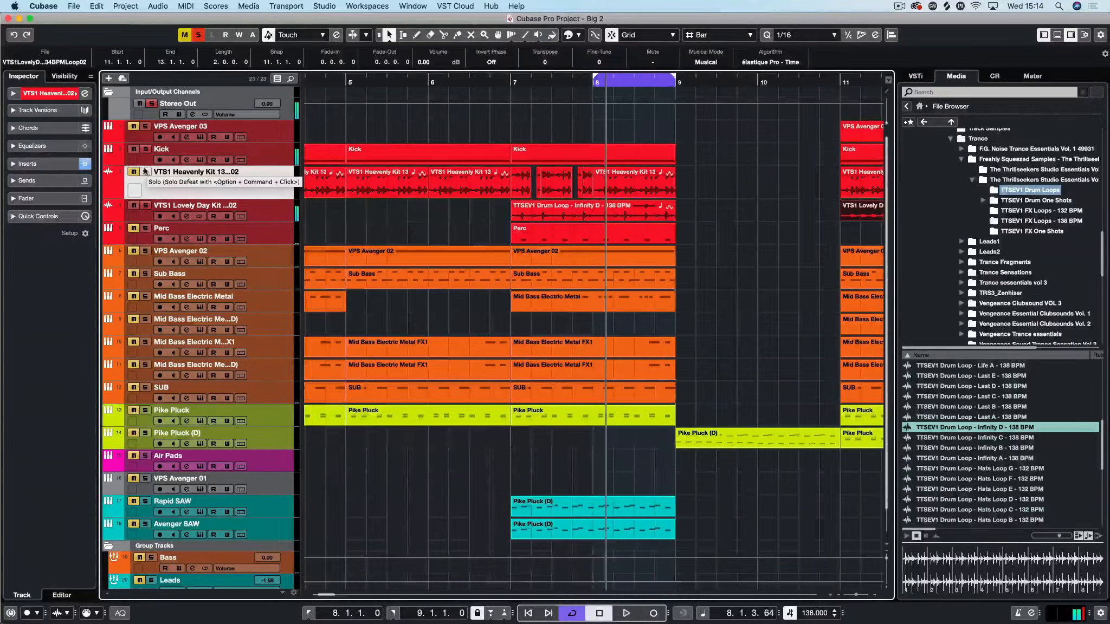
key(KP_1)
key(space)
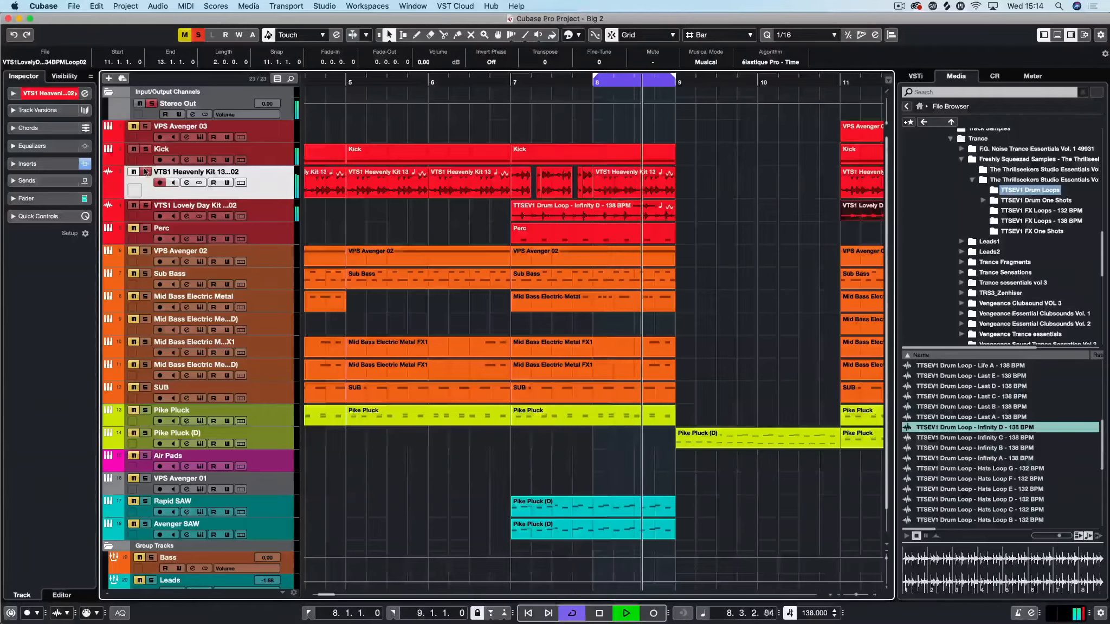
key(space)
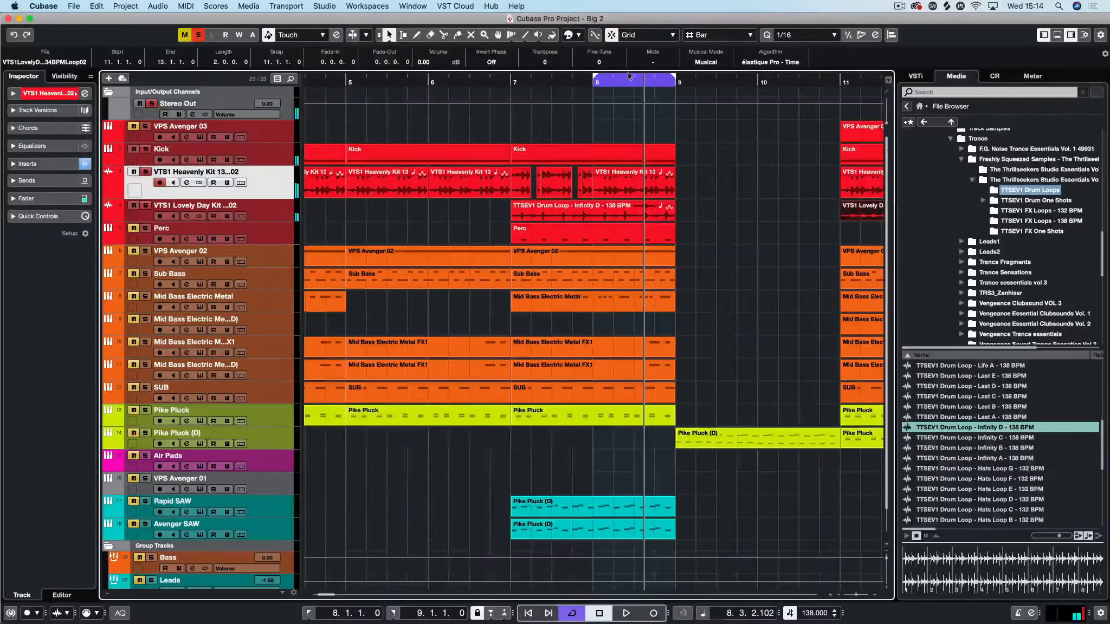
Move the cycle range to bar 7, play it and take the Heavenly Kit track out of the soloed mix
drag(623, 78, 542, 80)
key(KP_1)
key(space)
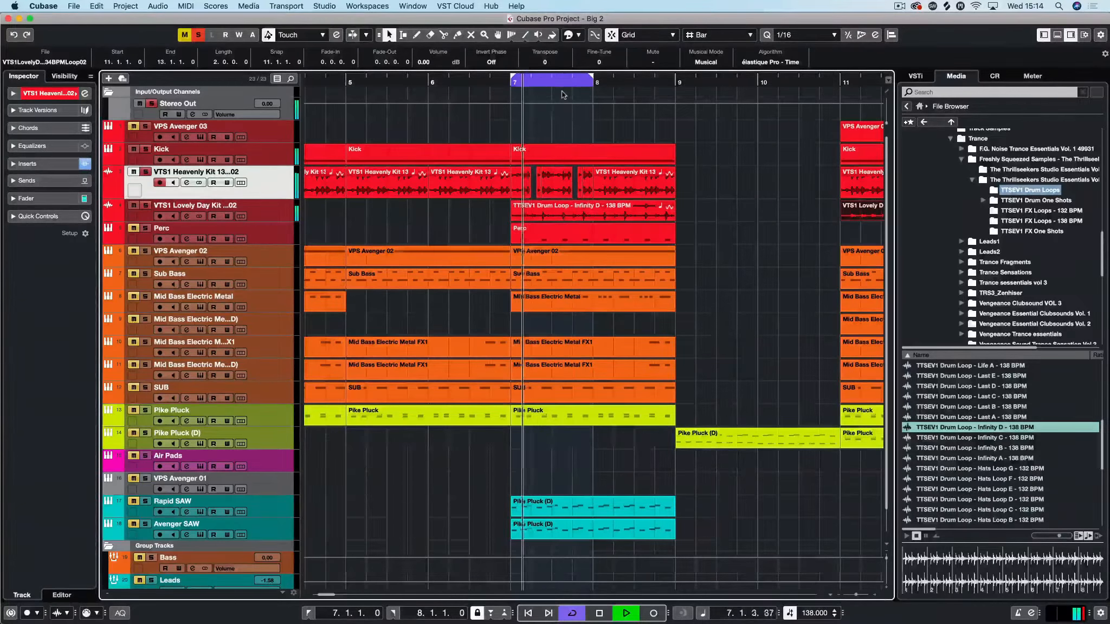
click(145, 172)
key(space)
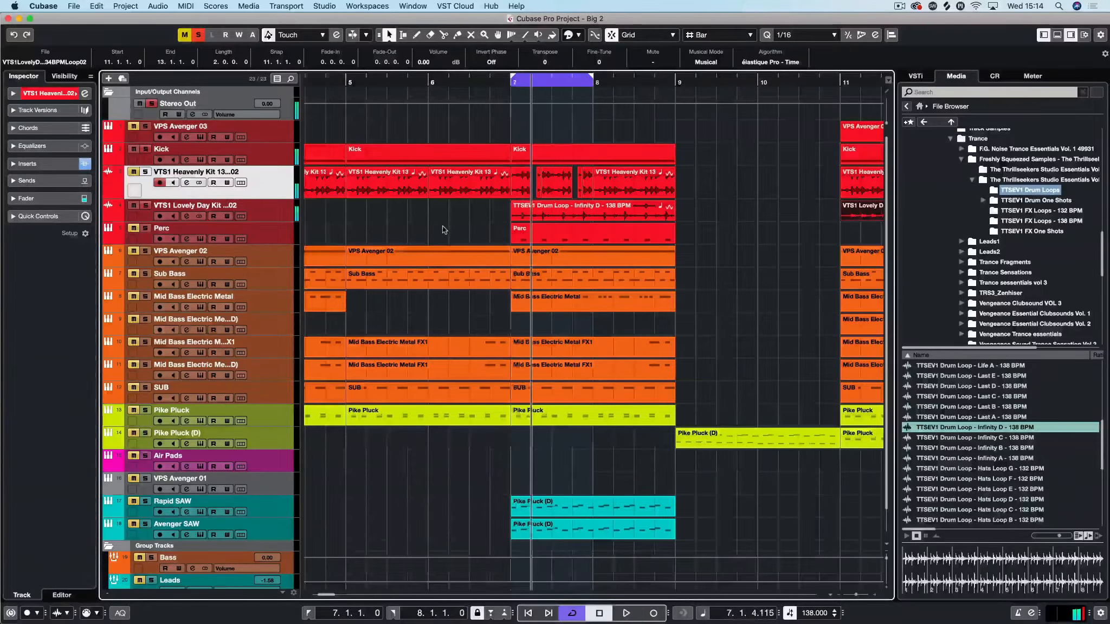
Enlarge the VTS1 Lovely Day Kit track and examine the Infinity D waveform's hits from the start of bar 7
click(561, 208)
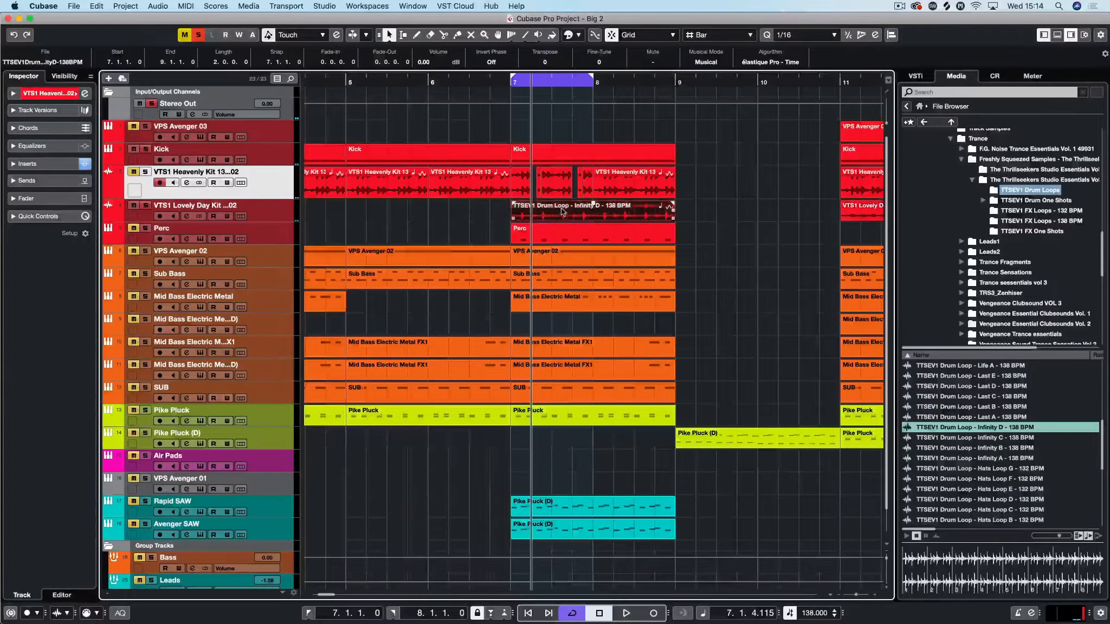
click(268, 218)
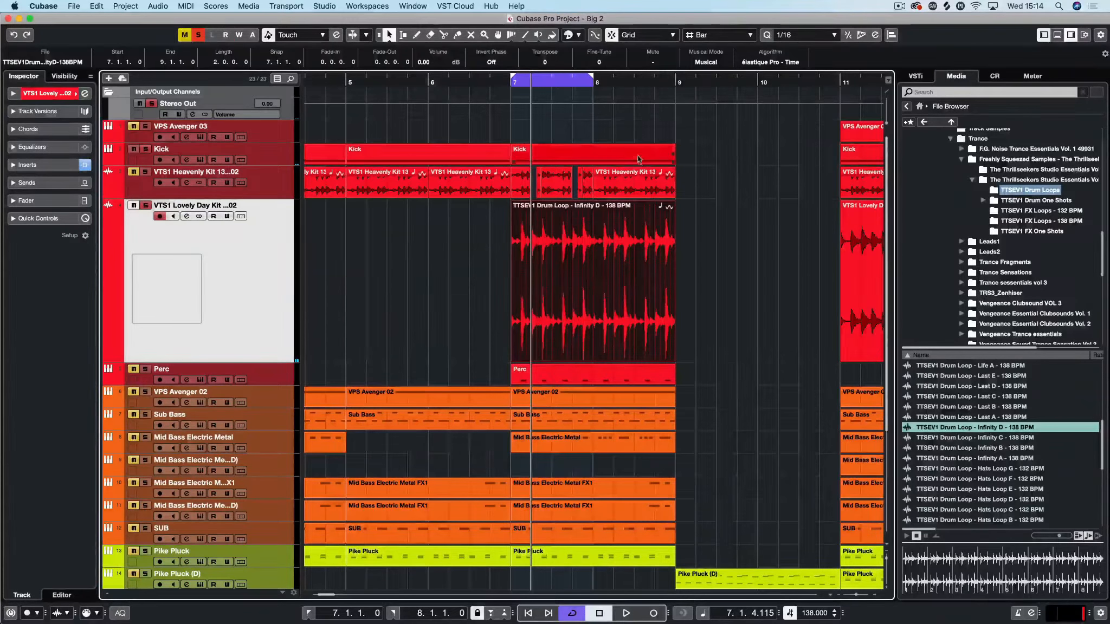
key(h)
key(h)
key(h)
key(h)
key(h)
key(h)
key(h)
key(h)
key(h)
key(h)
key(h)
key(h)
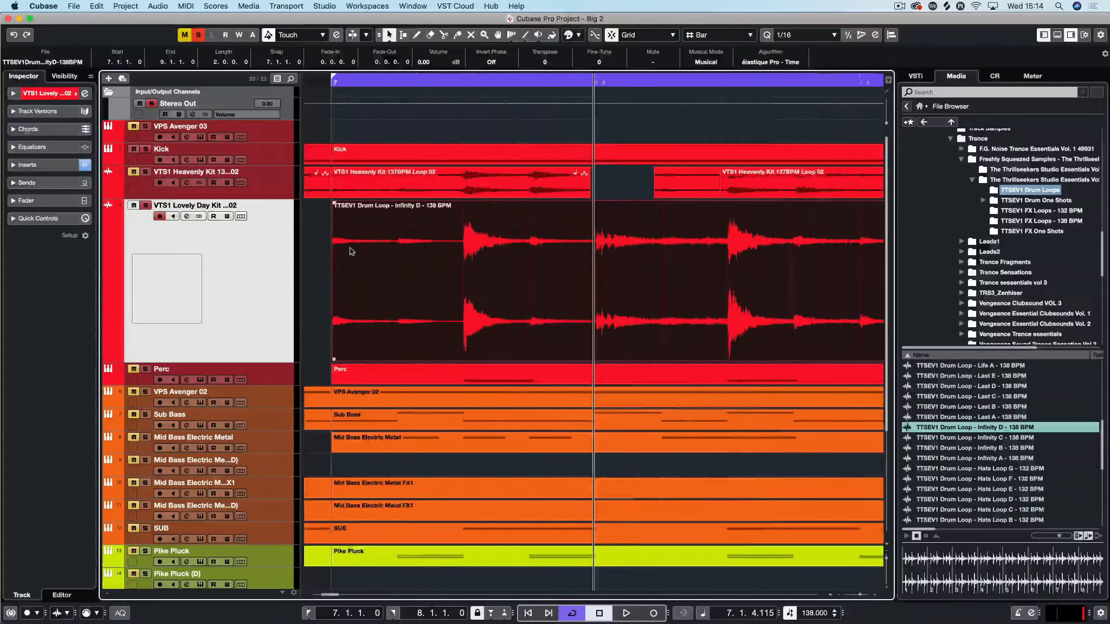
scroll(348, 242, right, 3)
scroll(334, 238, left, 5)
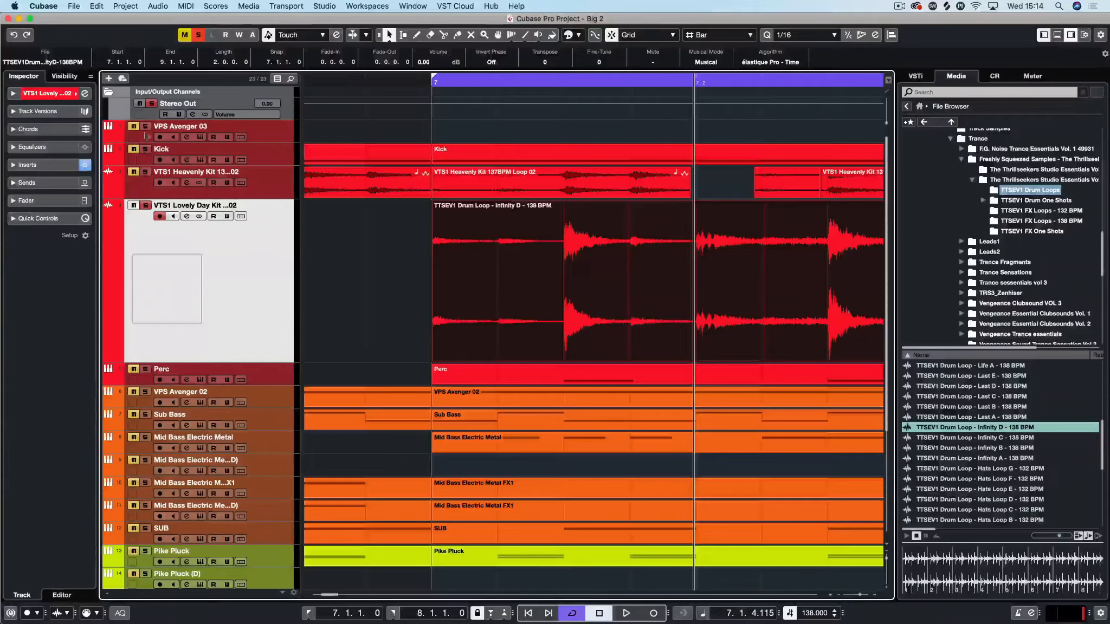
Take the Kick track out of the soloed mix and play bar 7 while following the Infinity D waveform
click(146, 156)
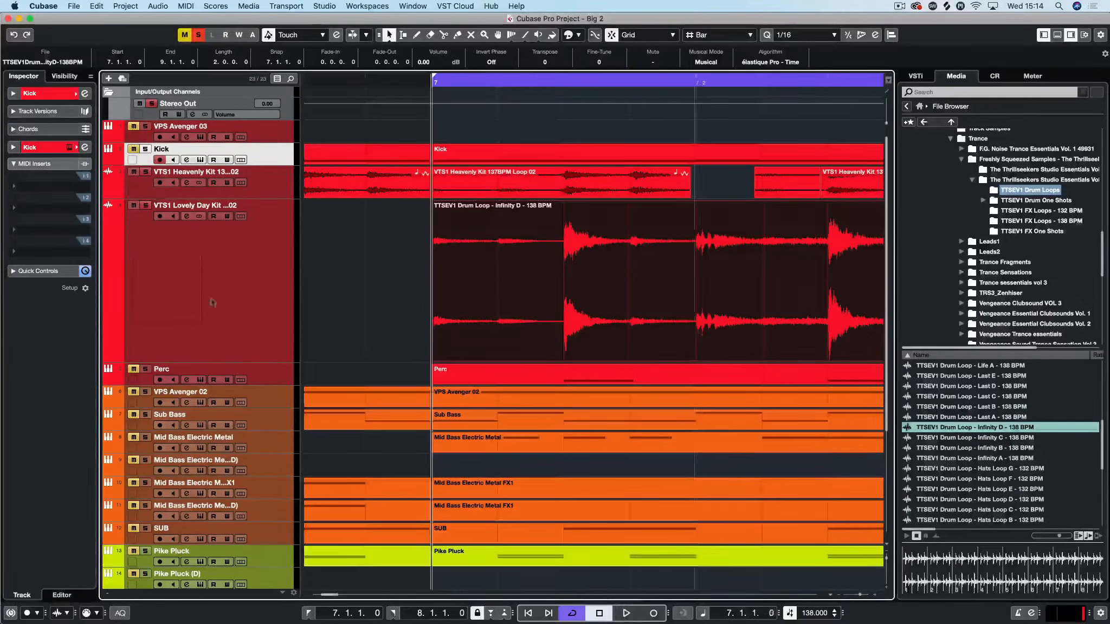
key(space)
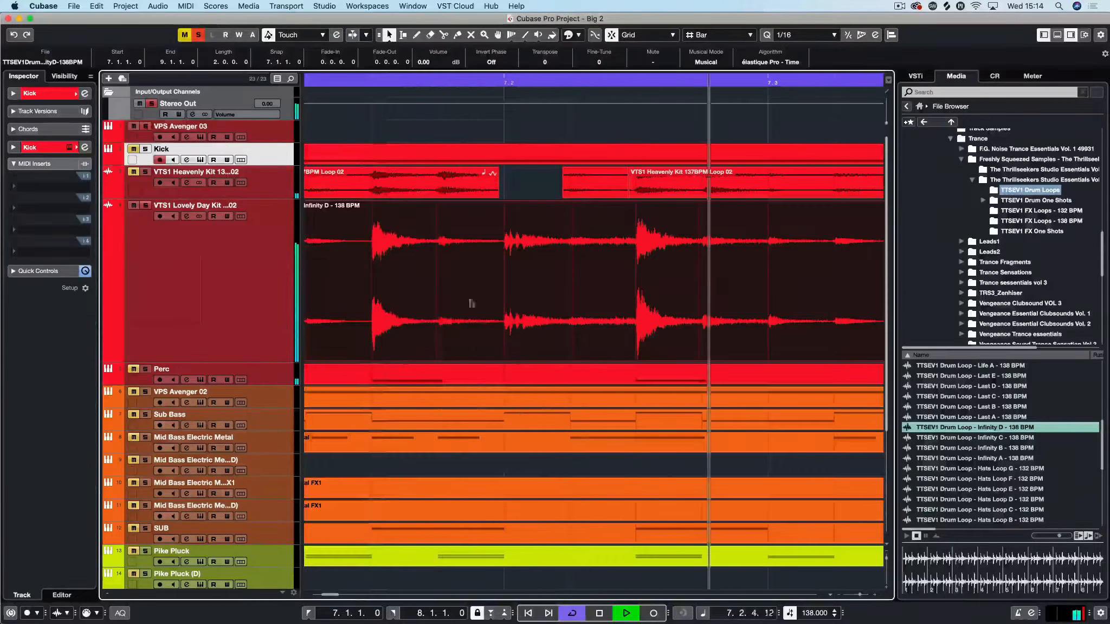
scroll(476, 305, right, 2)
scroll(476, 306, left, 5)
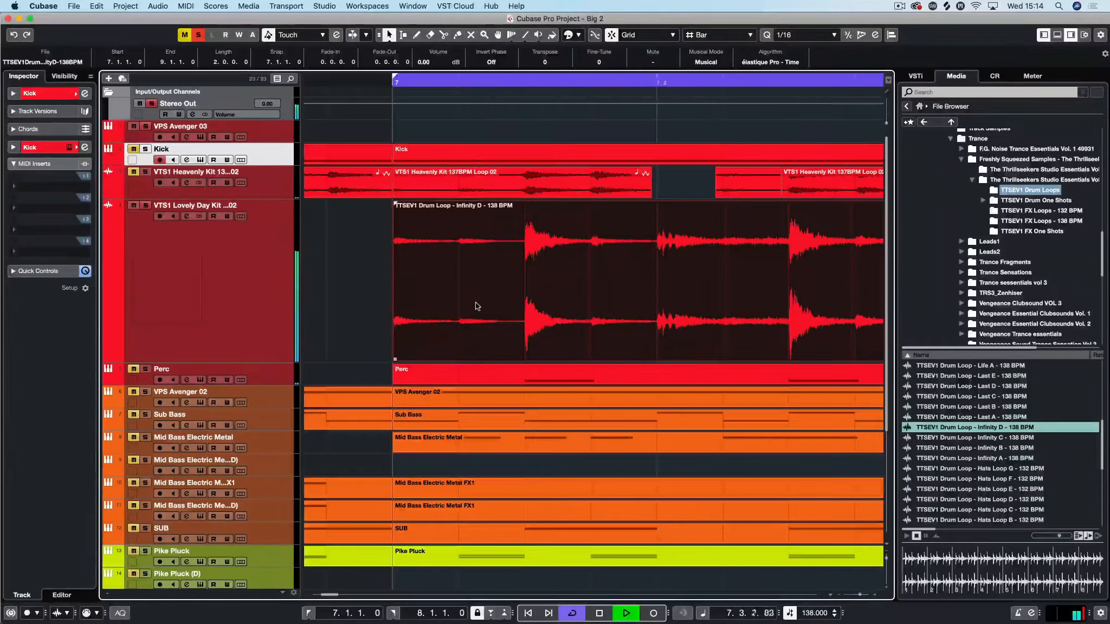
scroll(475, 302, right, 5)
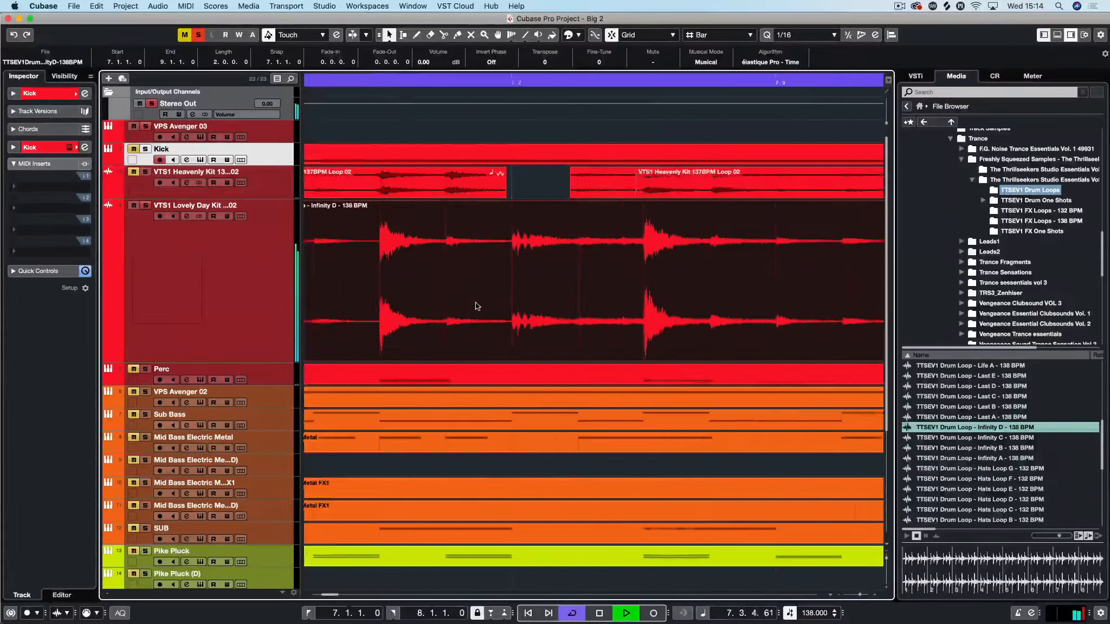
key(space)
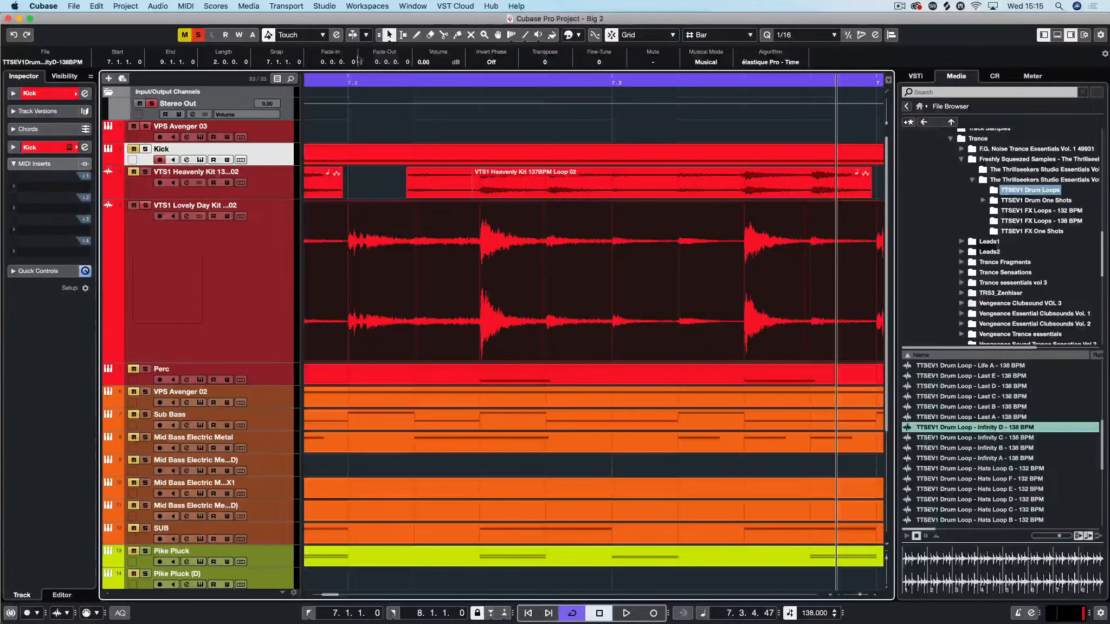
Try cutting the hit between about 7.2.2.116 and 7.2.3.113 out of the Infinity D loop, and play the result
key(3)
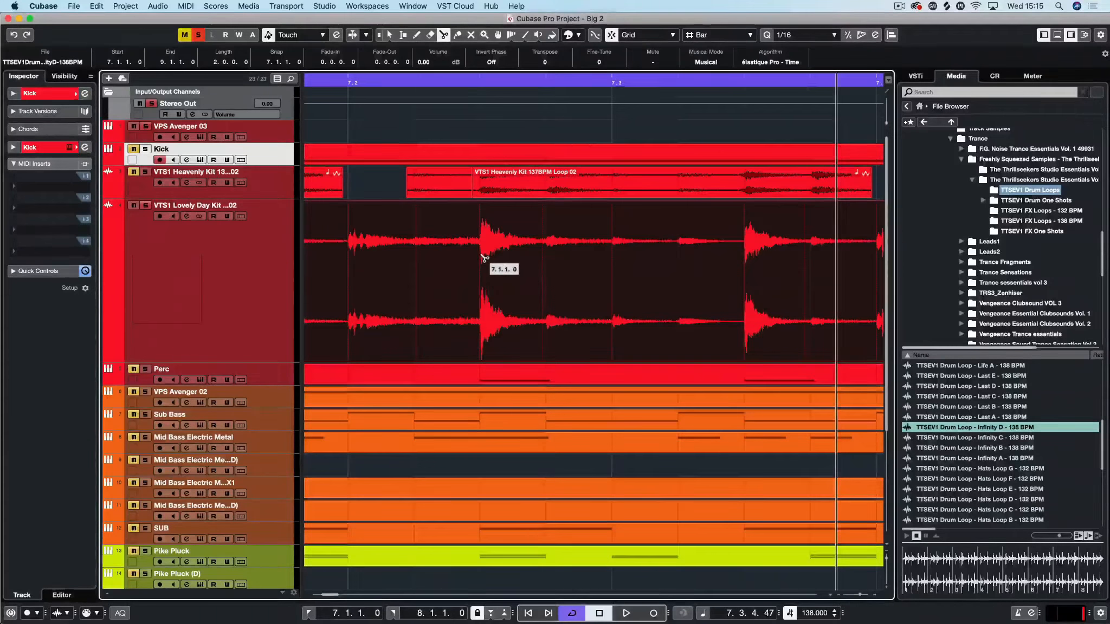
click(479, 256)
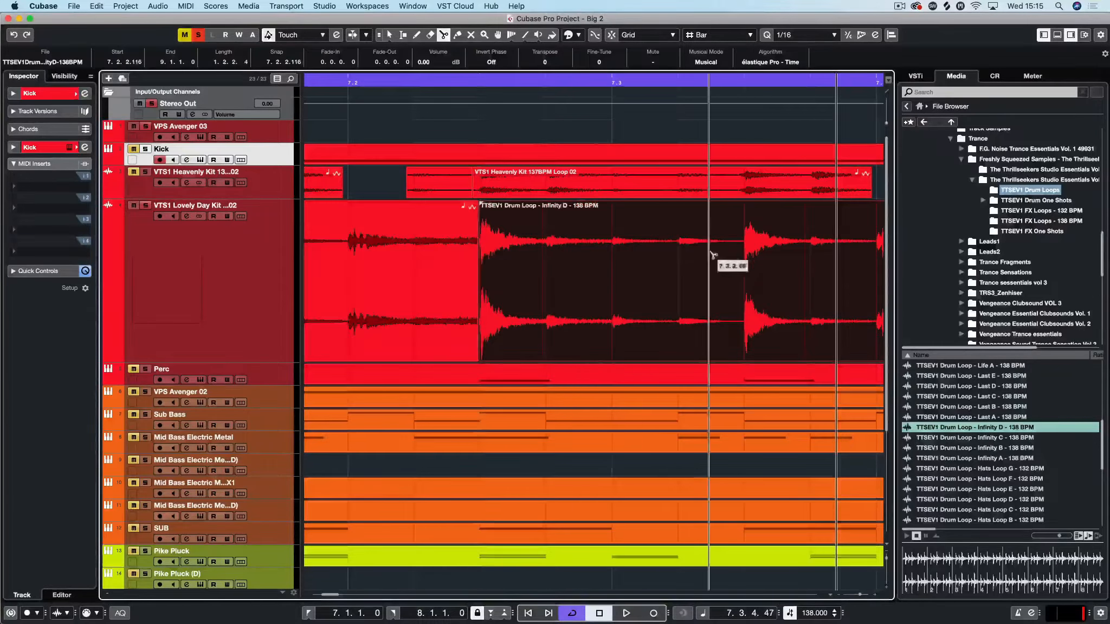
click(544, 259)
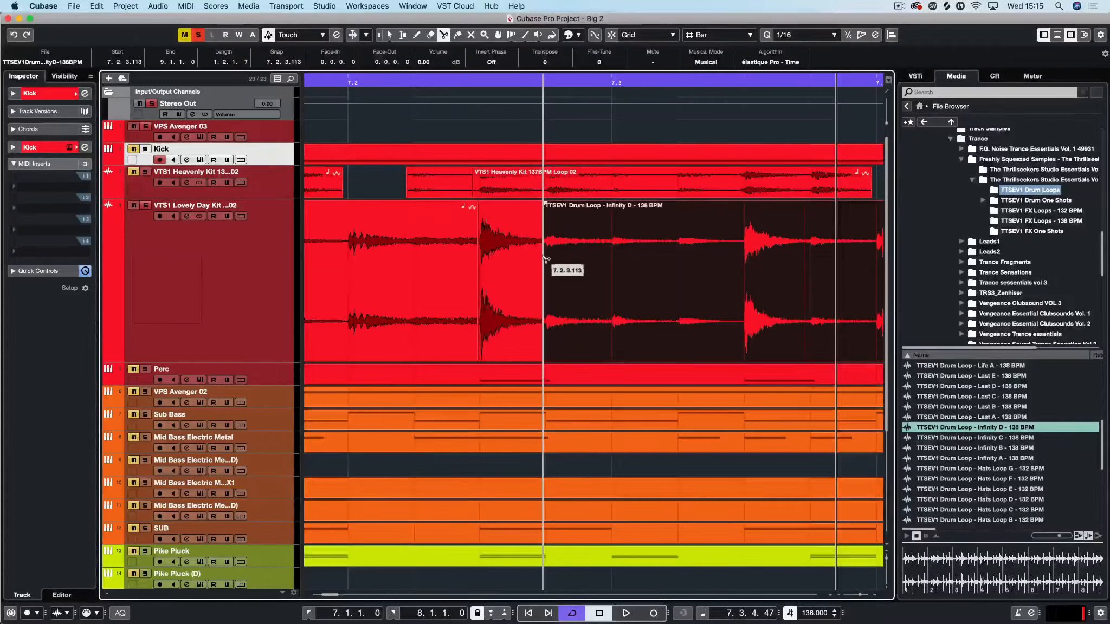
click(391, 36)
key(Delete)
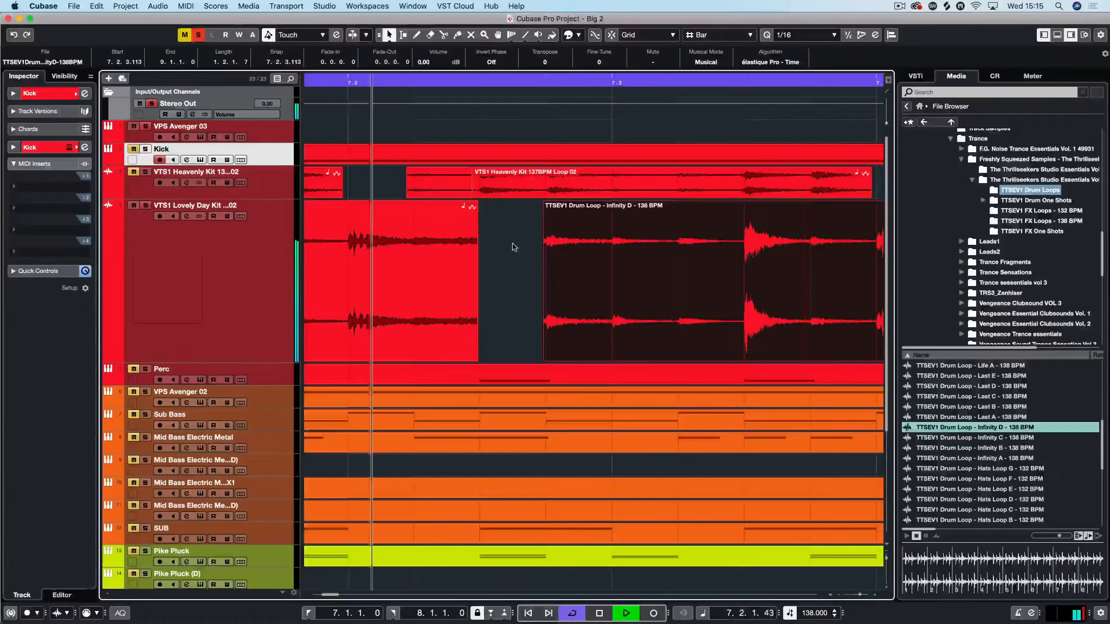
key(space)
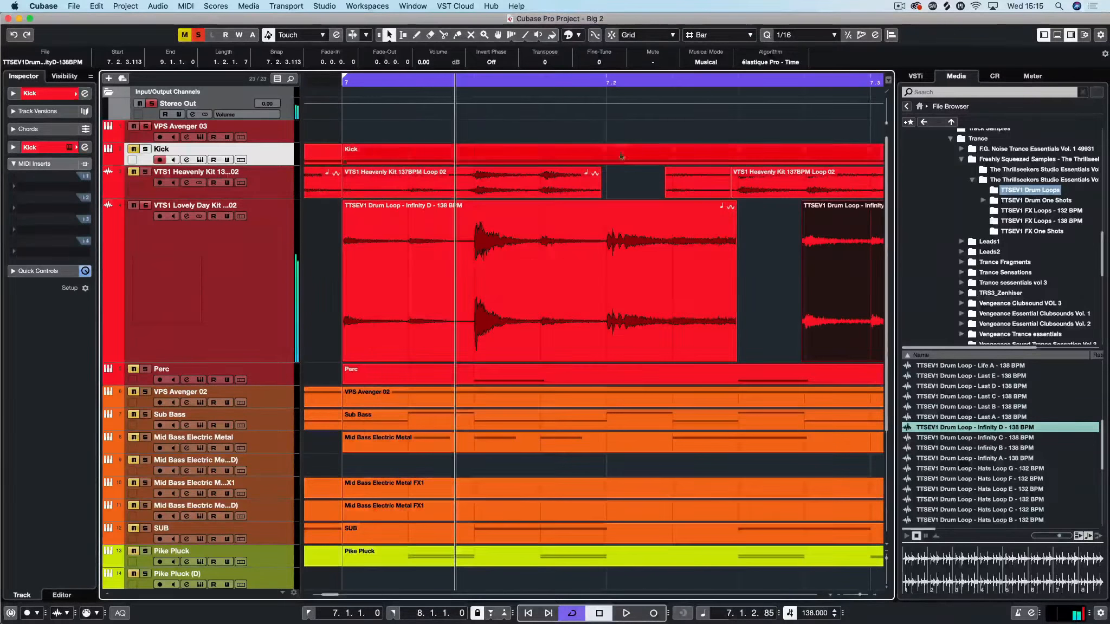
Undo the deletion and both splits in the Infinity D loop event
key(super+z)
key(super+z)
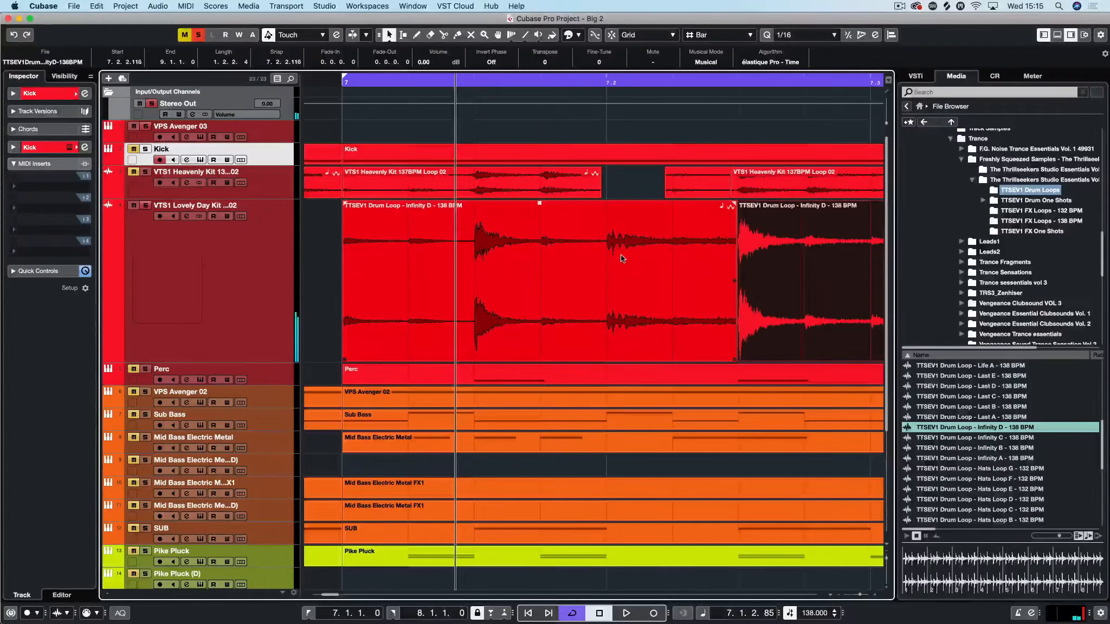
key(super+z)
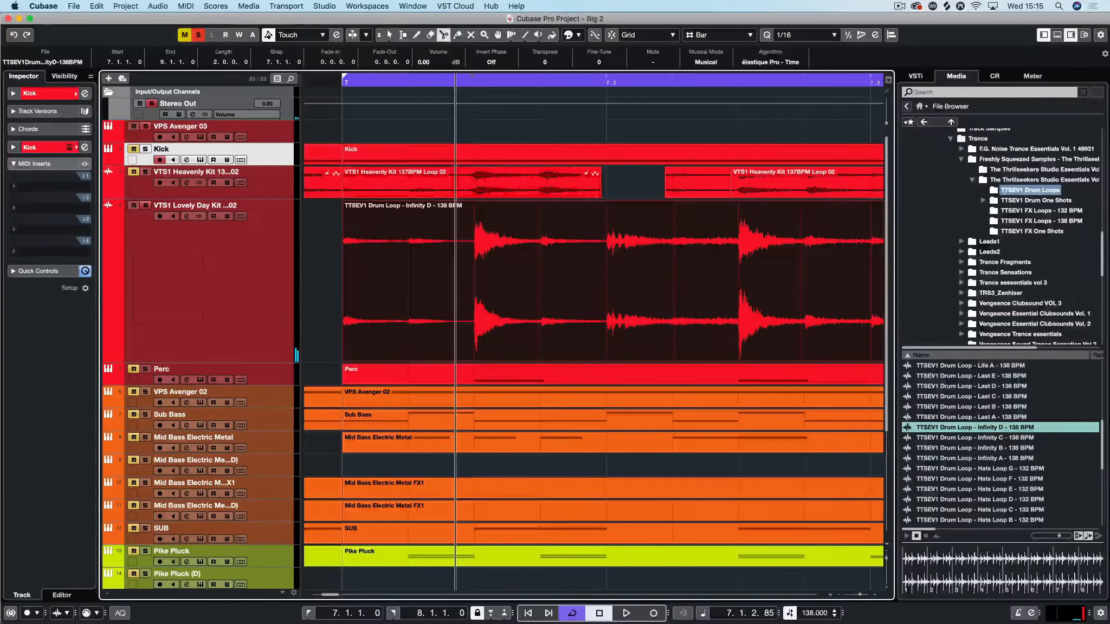
Try cutting the hit between about 7.1.4.116 and 7.2.2.117 out of the Infinity D loop, and play the result
click(618, 248)
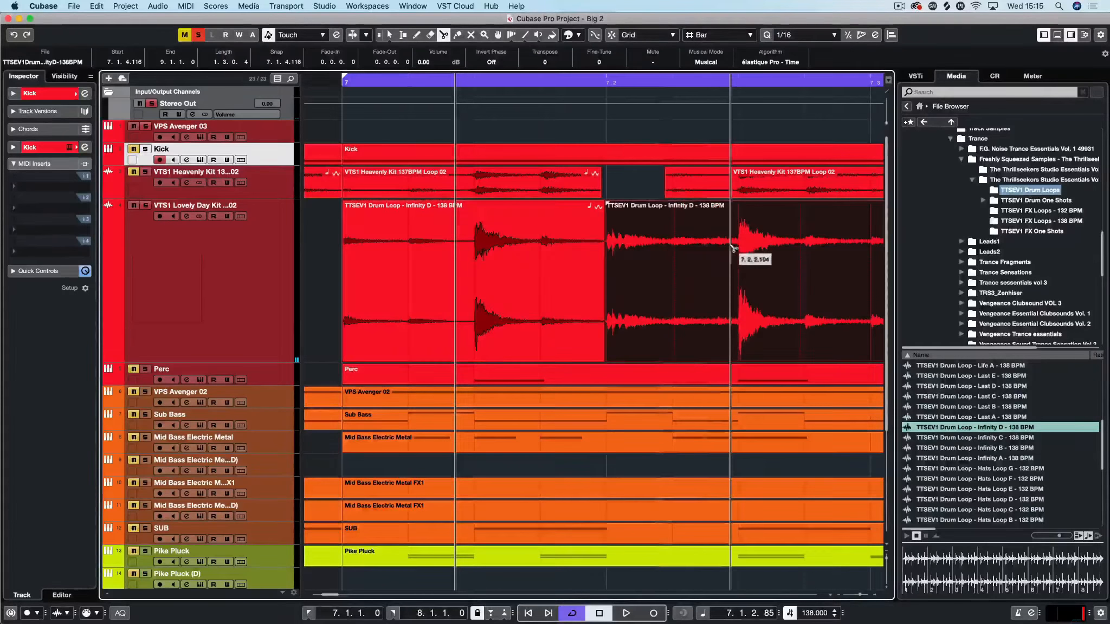
click(735, 248)
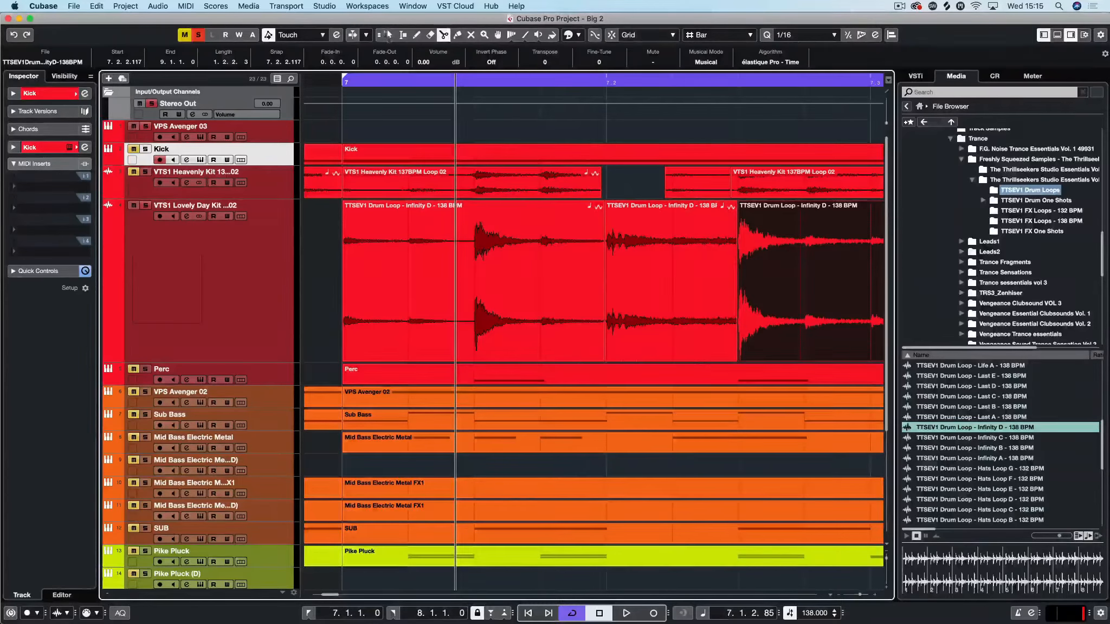
click(716, 254)
key(Delete)
key(space)
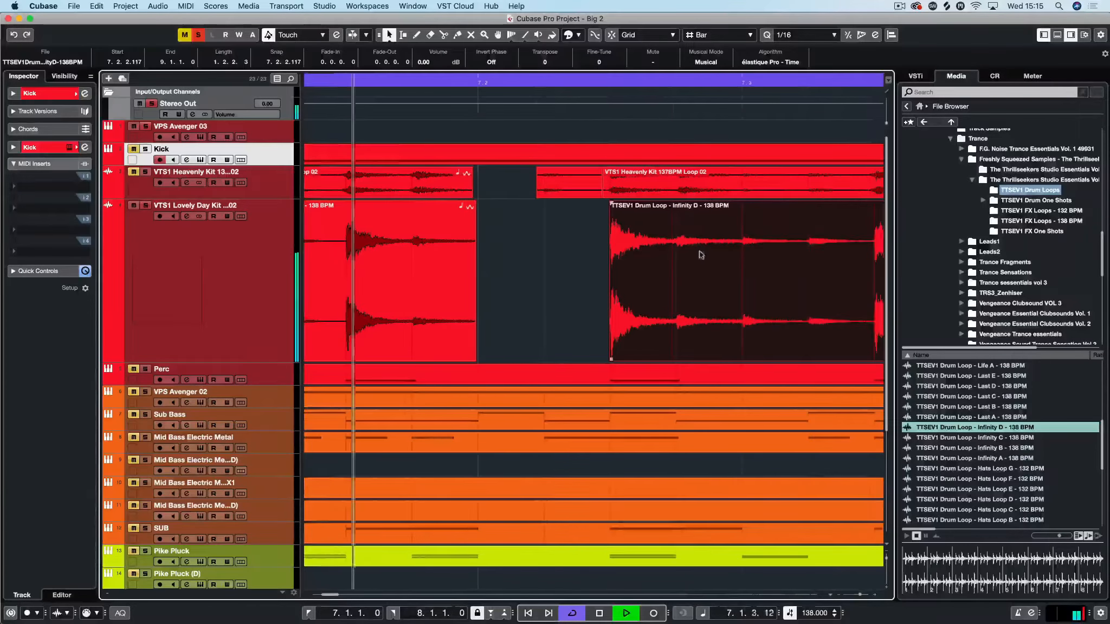
key(space)
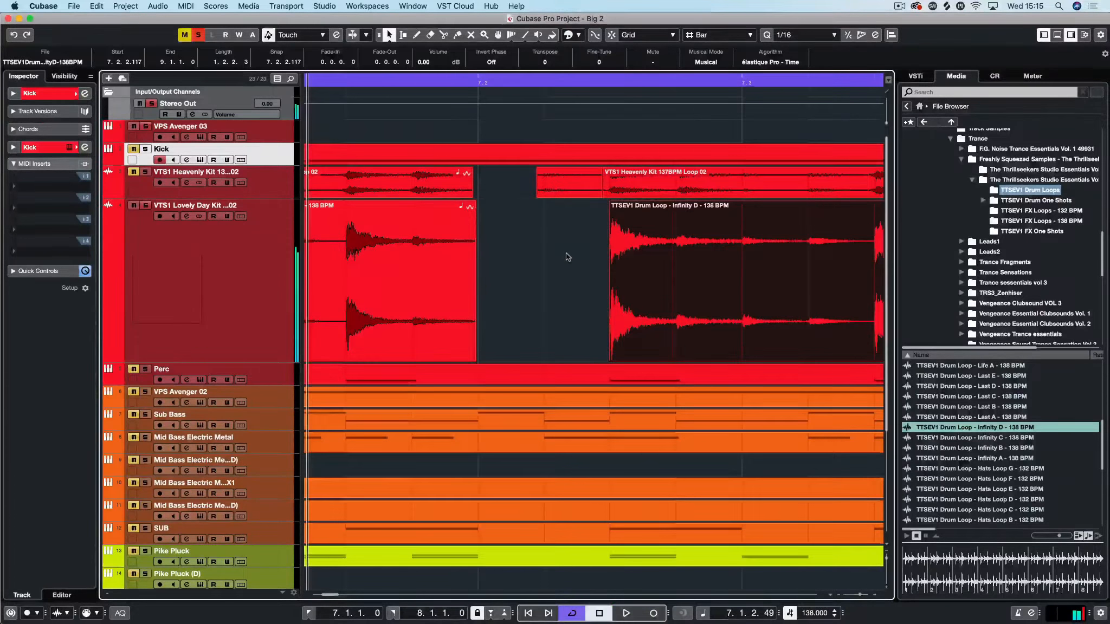
Remove the Infinity D loop from the VTS1 Lovely Day Kit track and shrink the track back to a low height
key(g)
key(g)
key(g)
key(g)
key(g)
key(g)
key(g)
key(g)
key(g)
key(g)
key(g)
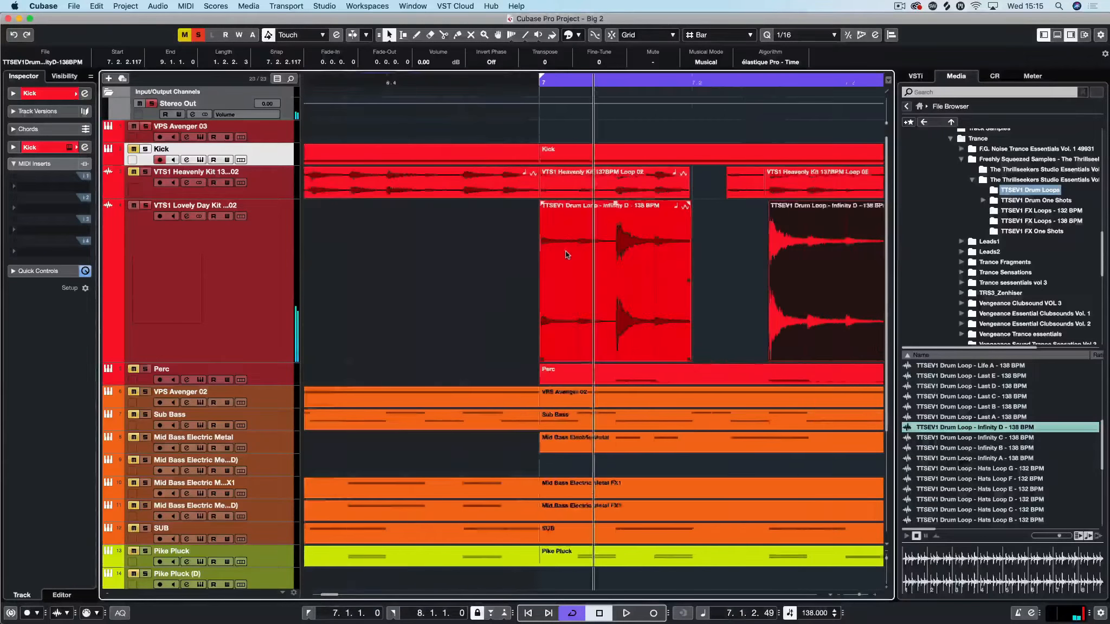
key(g)
key(g)
key(g)
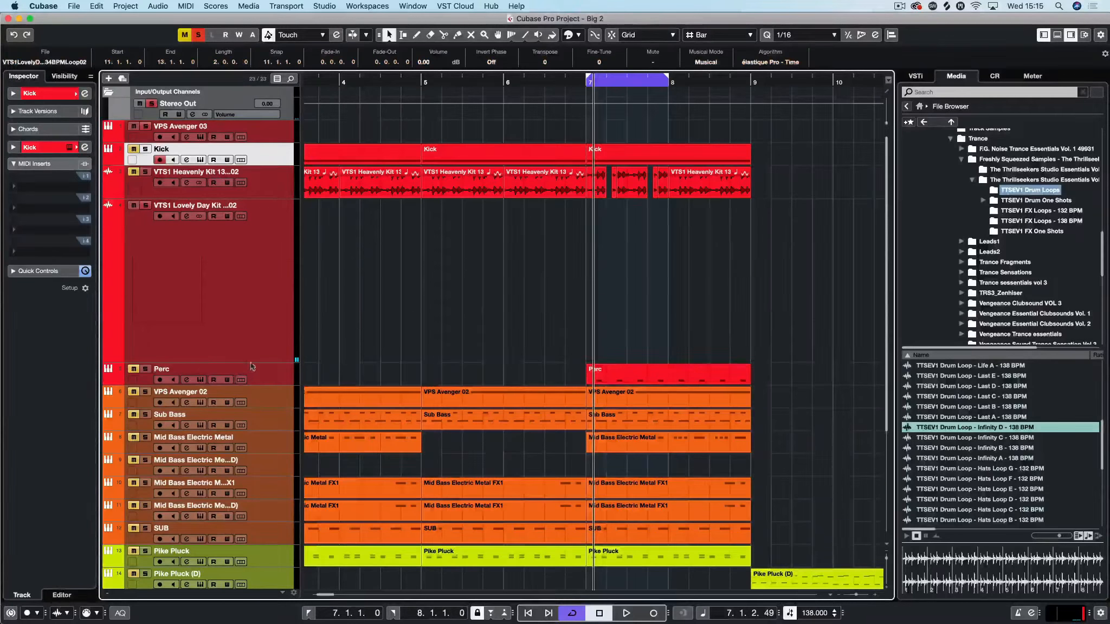
drag(251, 363, 259, 230)
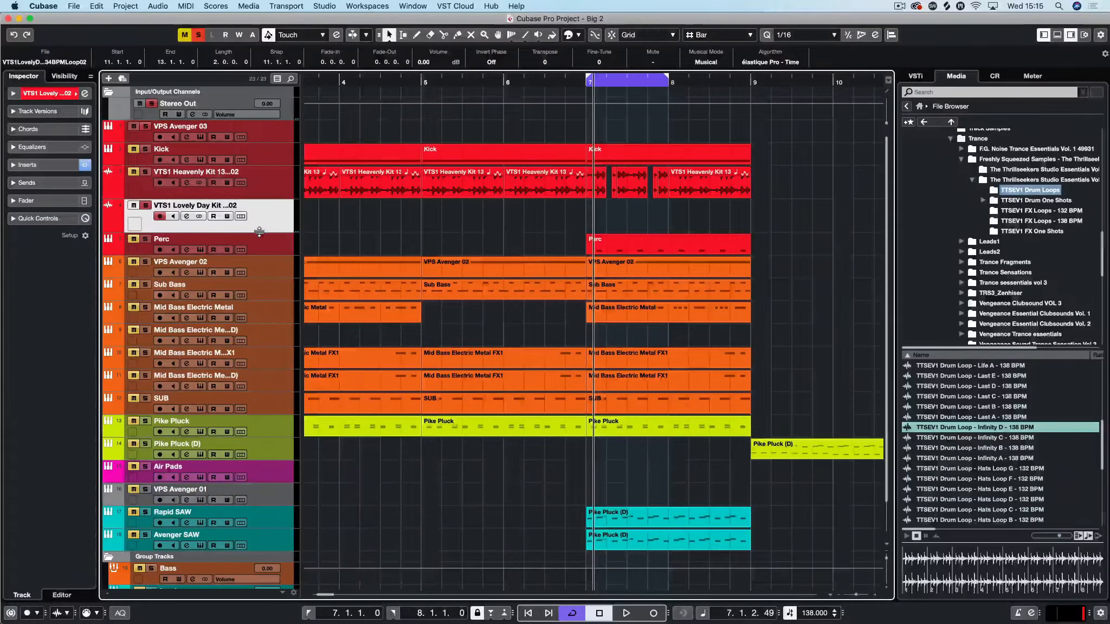
key(h)
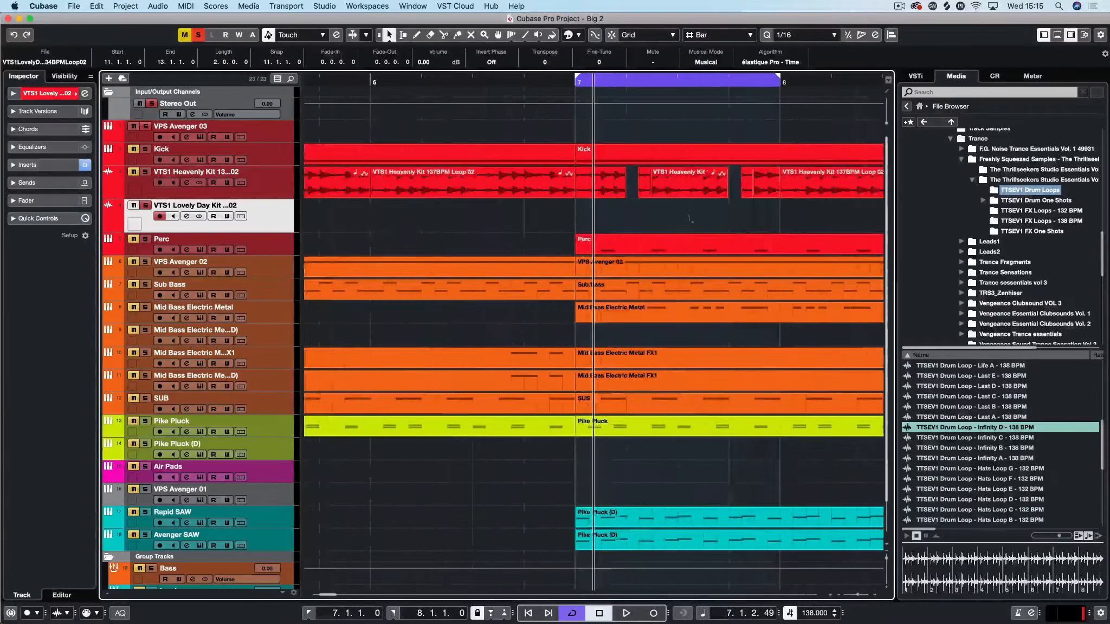
scroll(656, 214, right, 4)
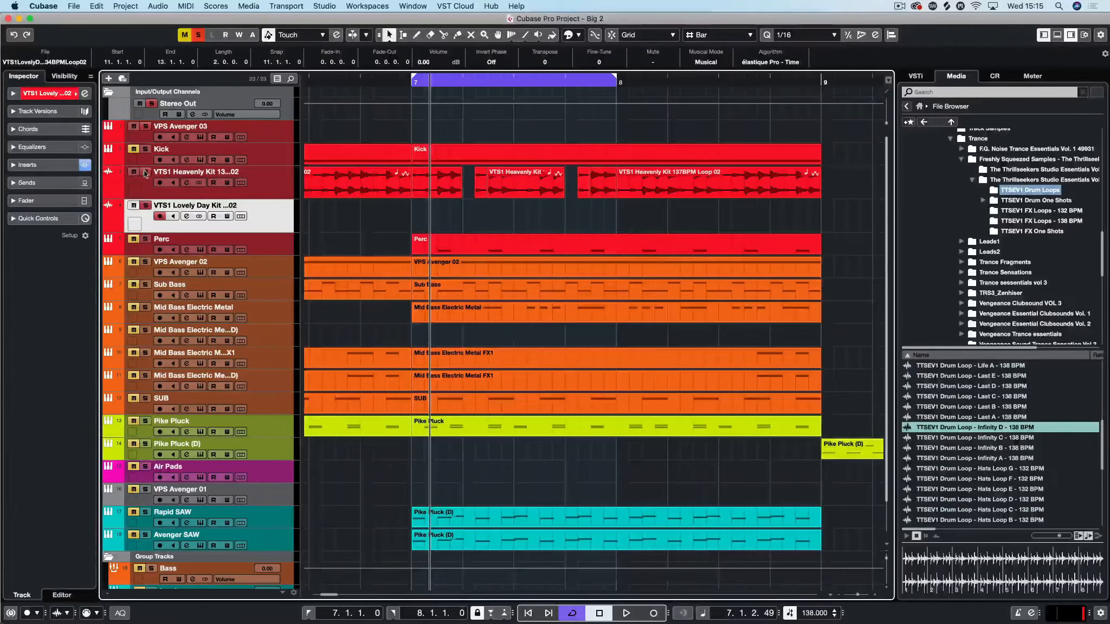
Take the VTS1 Lovely Day Kit track out of the soloed mix and play the Heavenly Kit loop in bar 7
click(145, 205)
key(space)
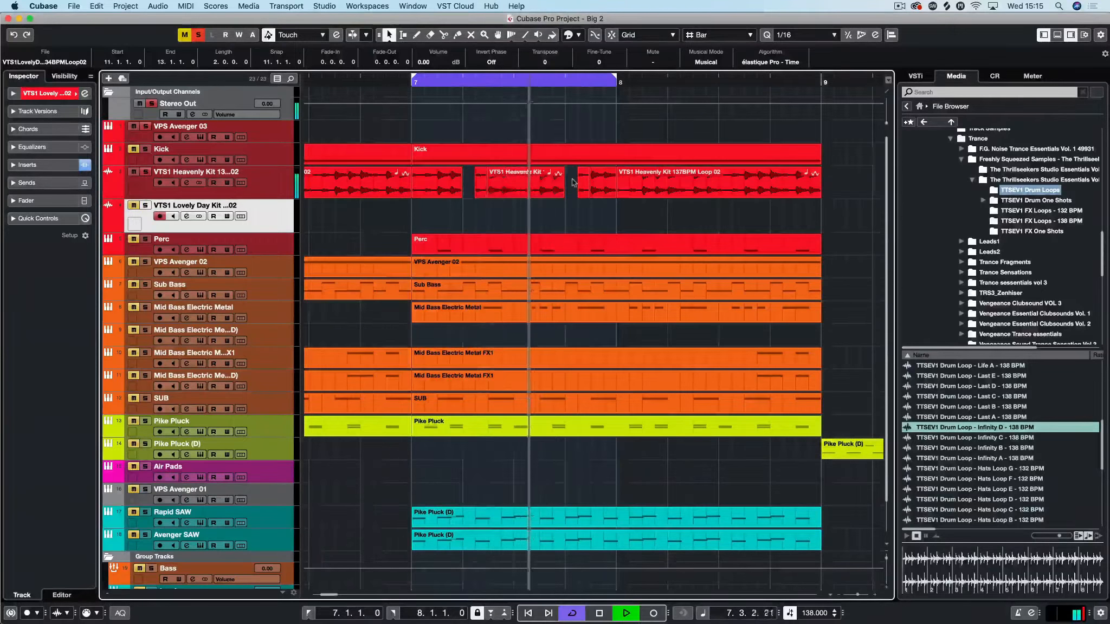
key(space)
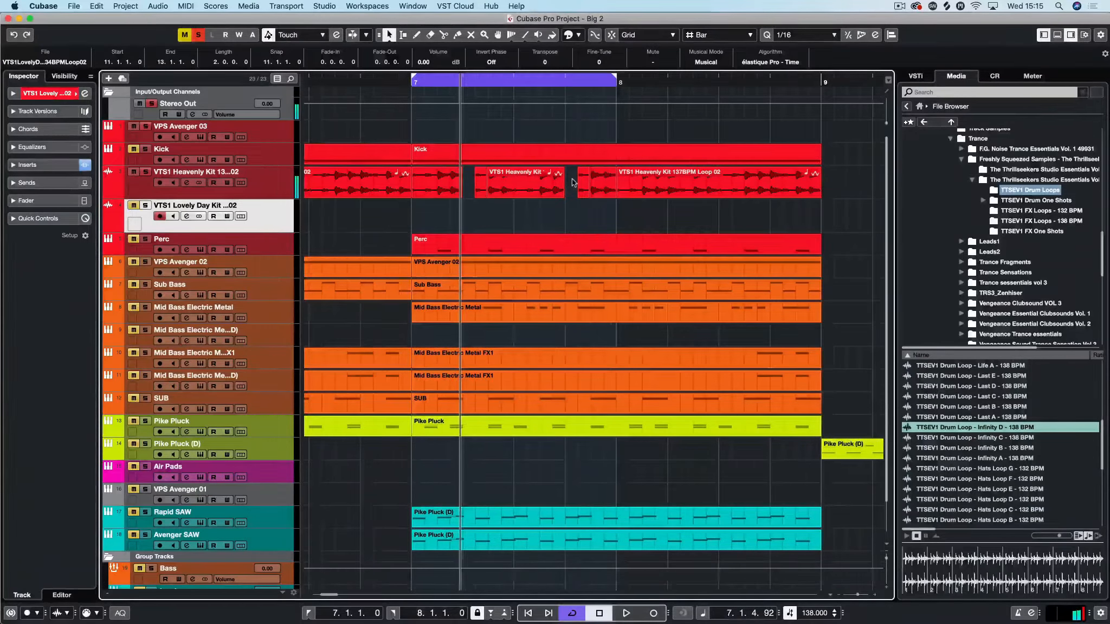
Replace the Heavenly Kit event running through bar 8 with a duplicate of the cut events from bar 7
click(722, 191)
key(BackSpace)
drag(704, 192, 427, 188)
key(super+d)
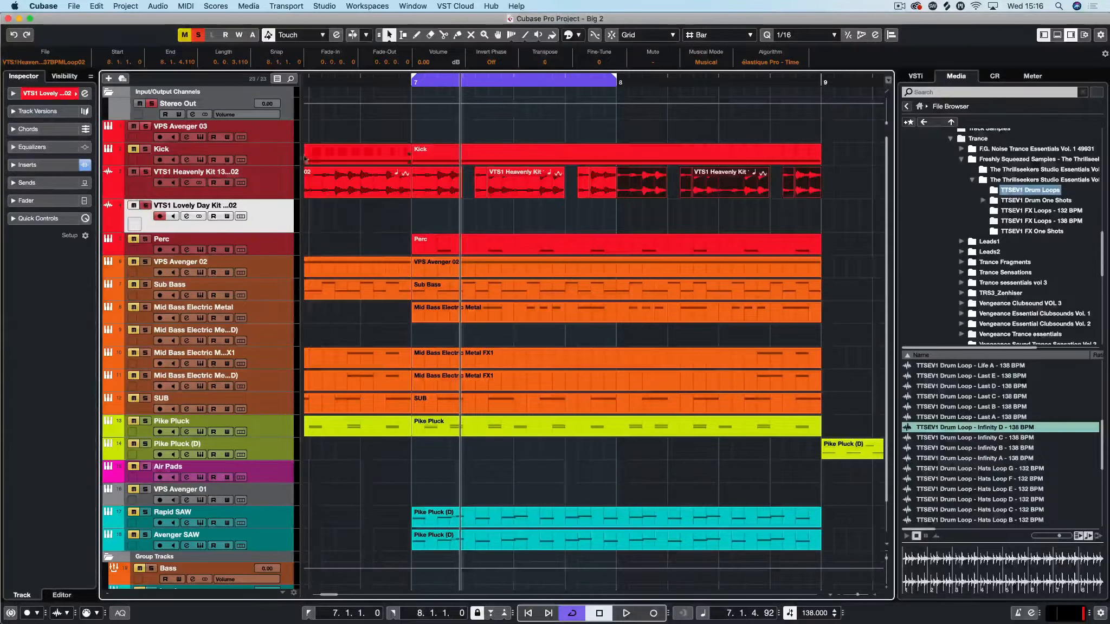
Copy the Heavenly Kit events of bar 7 onto the VTS1 Lovely Day Kit track and play both layers together
drag(601, 212, 434, 182)
drag(435, 184, 435, 212)
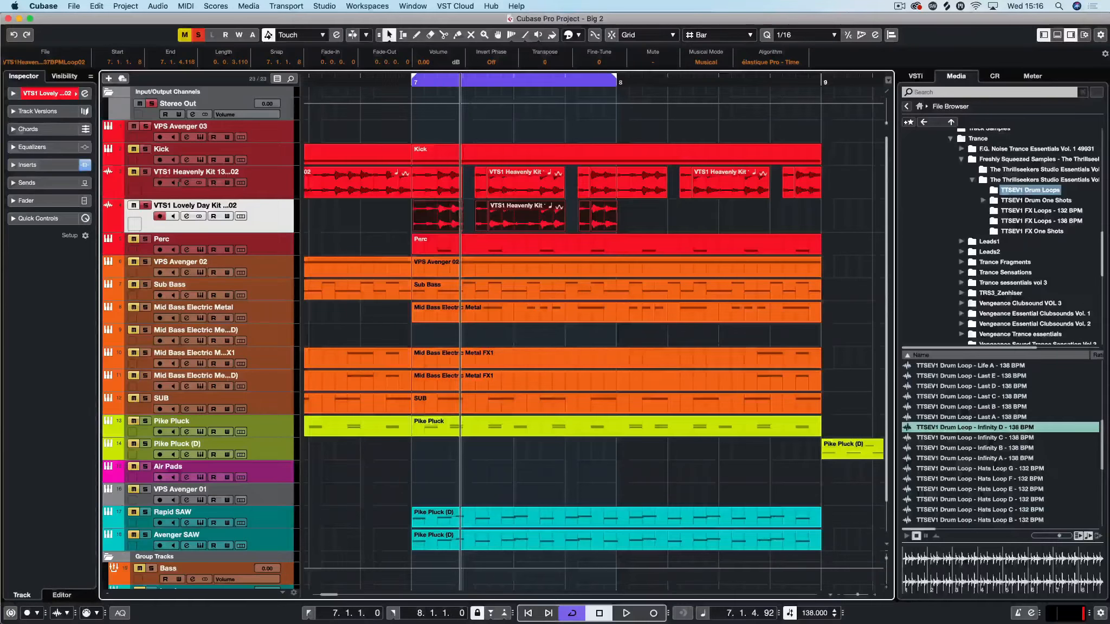
key(space)
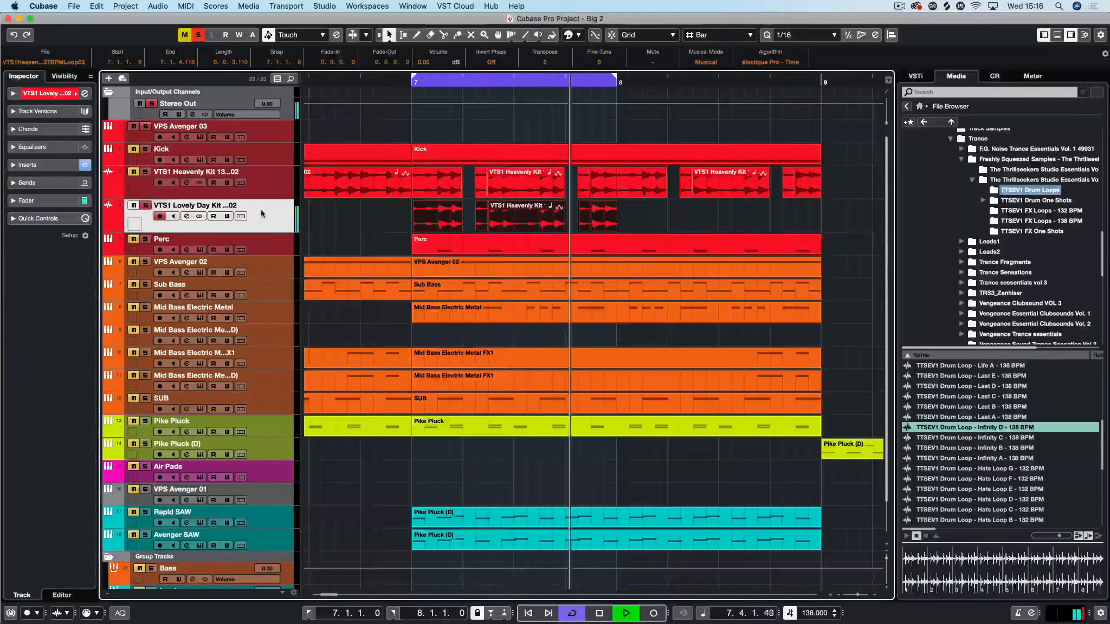
key(space)
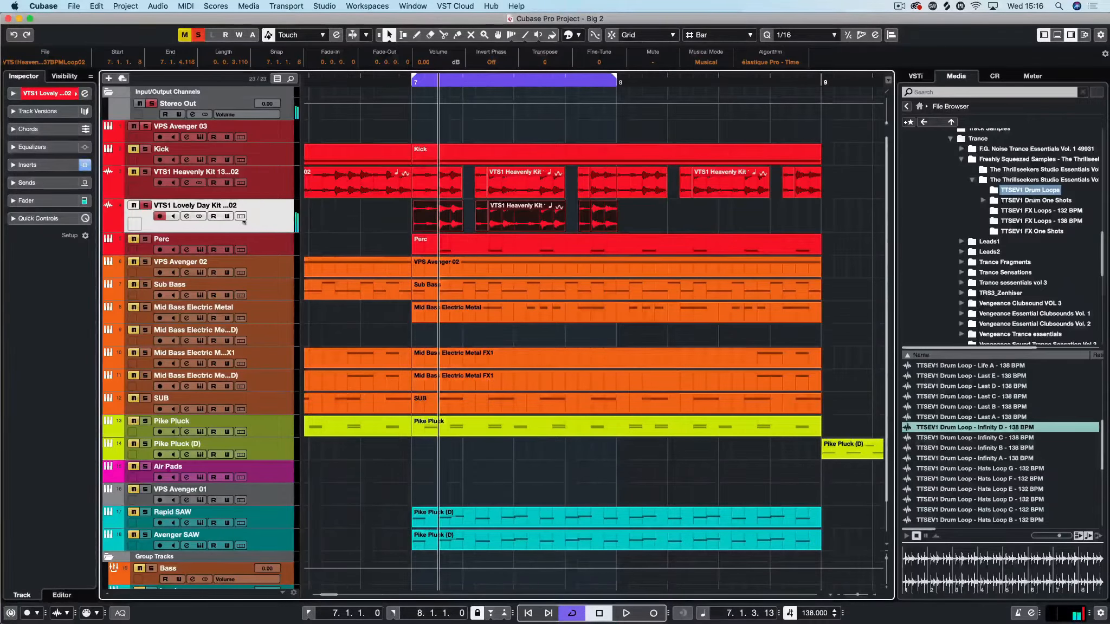
Switch off the two FabFilter inserts on the VTS1 Lovely Day Kit track and play bar 7
click(28, 165)
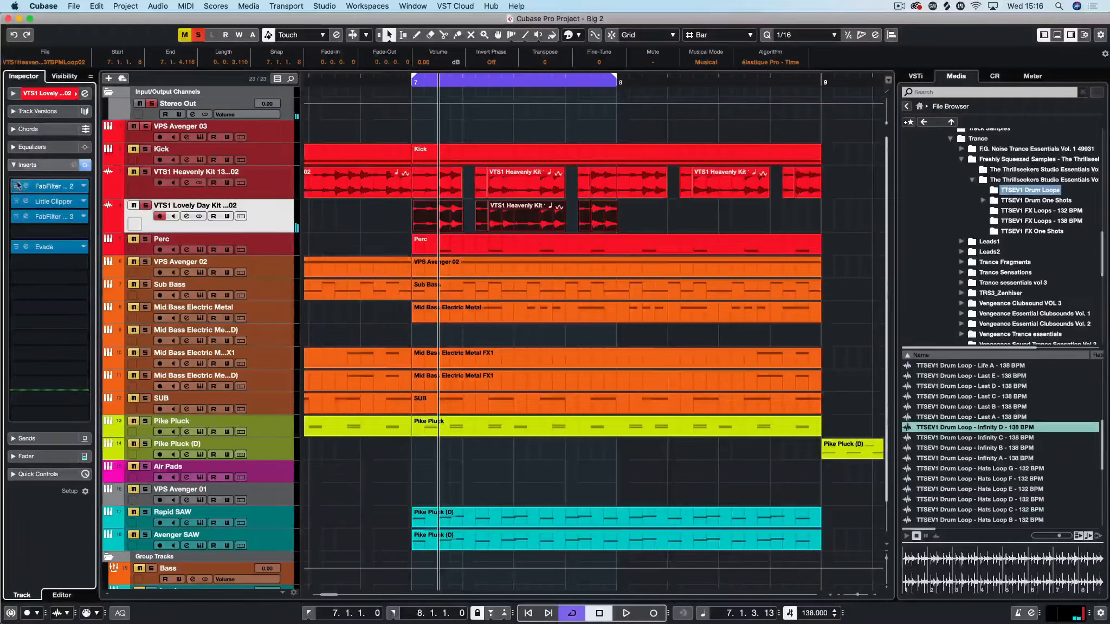
key(space)
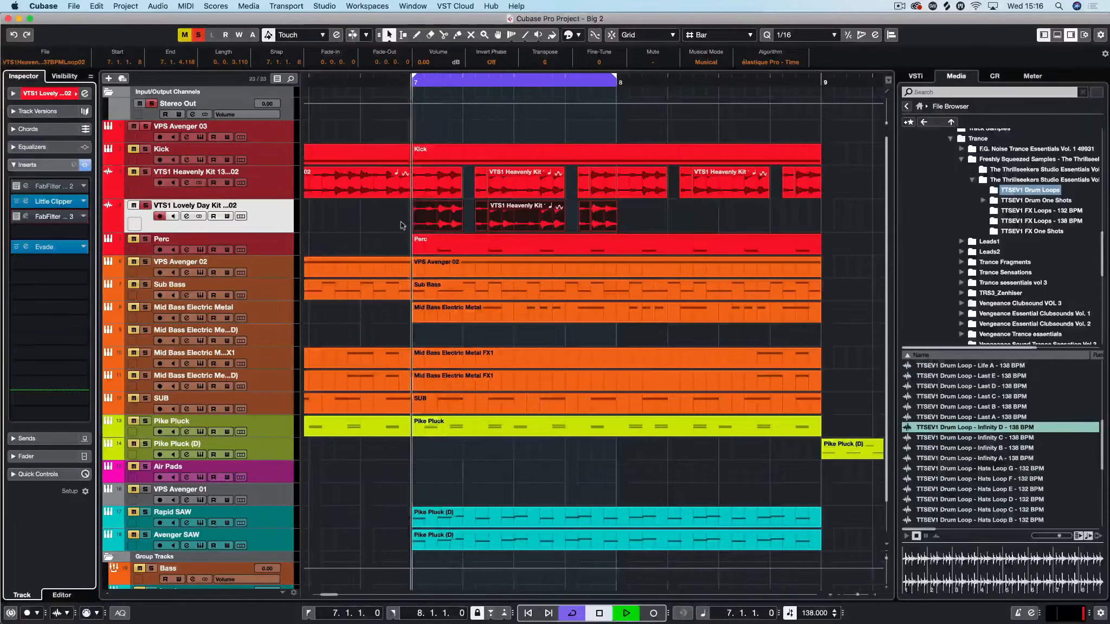
click(28, 165)
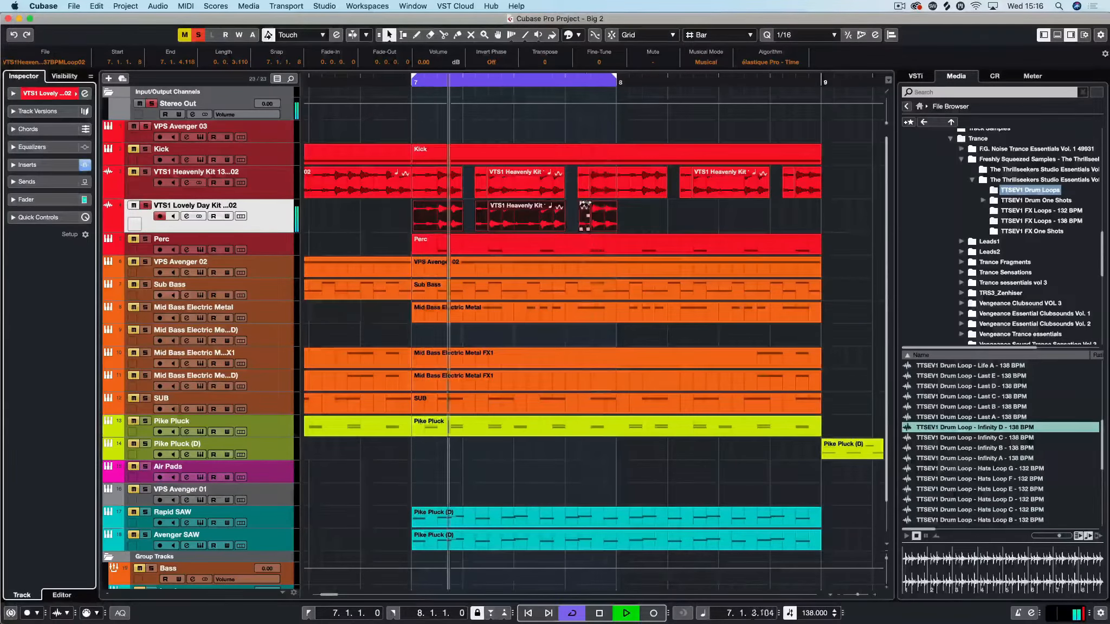
key(space)
Enlarge the VTS1 Lovely Day Kit track to examine the copied Heavenly Kit waveforms from the start of bar 7
key(g)
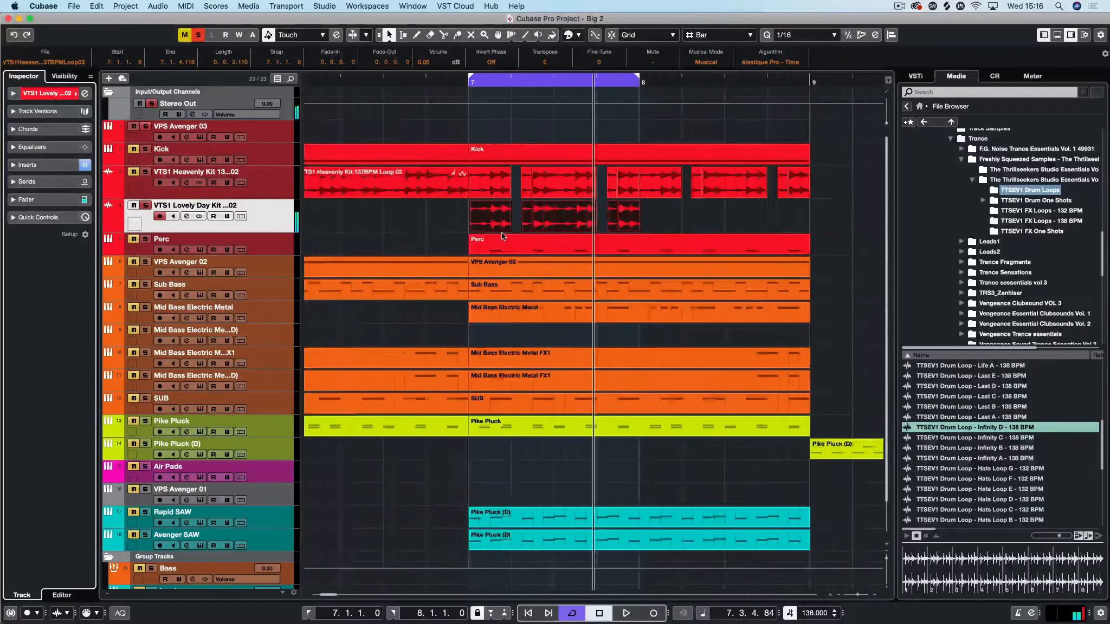
key(h)
key(h)
drag(265, 232, 268, 363)
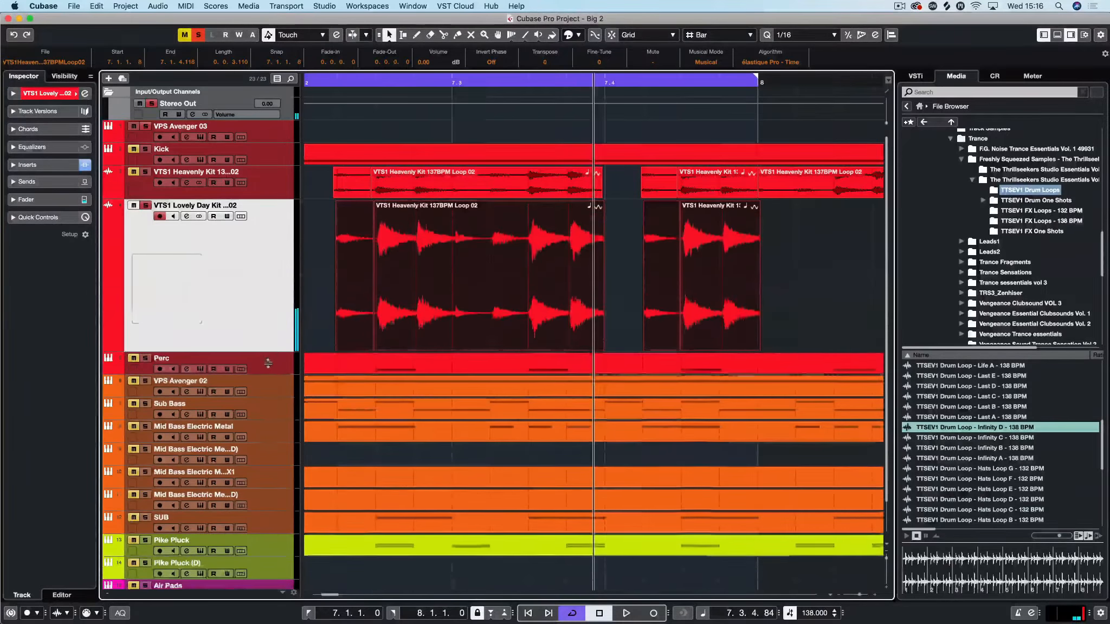
key(h)
scroll(447, 292, left, 5)
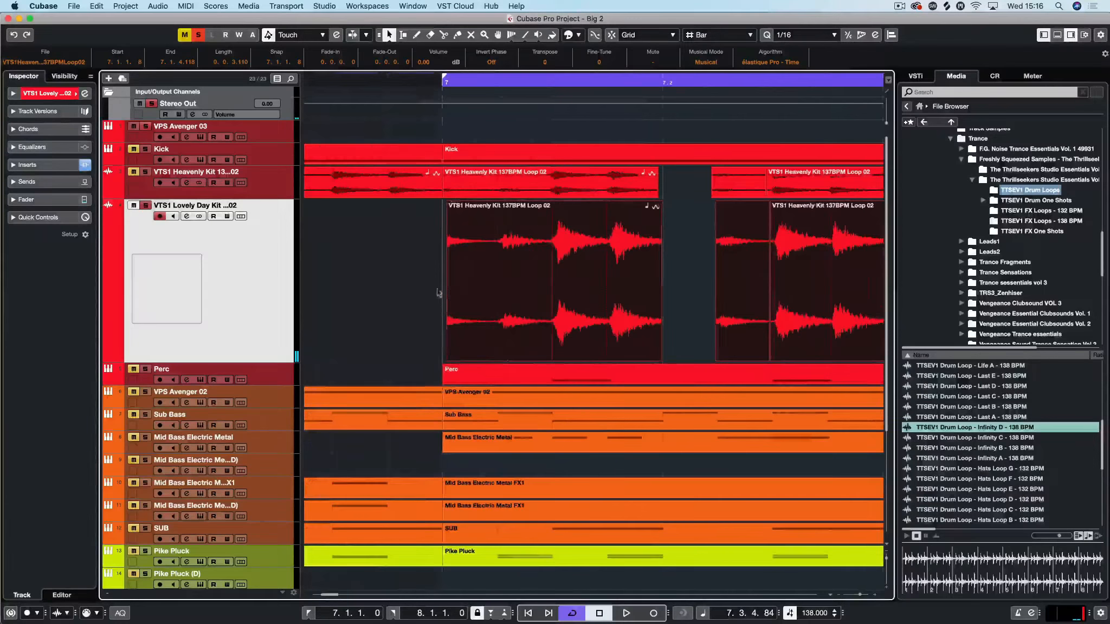
Shift all copied Heavenly Kit events on the VTS1 Lovely Day Kit track slightly earlier, so the first starts exactly at bar 7
click(598, 246)
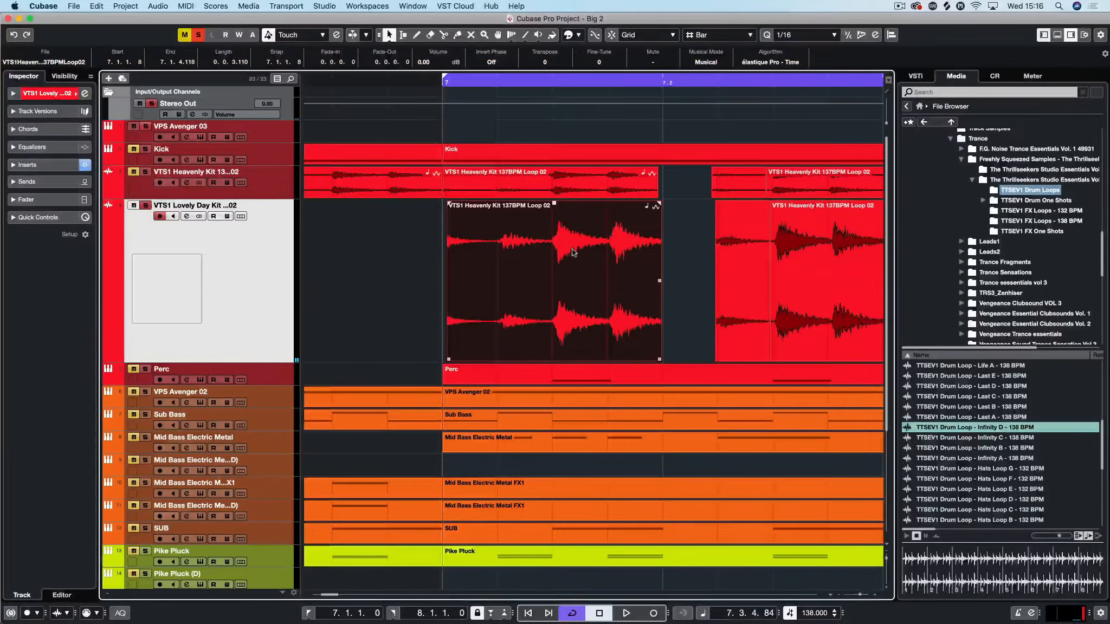
key(super+a)
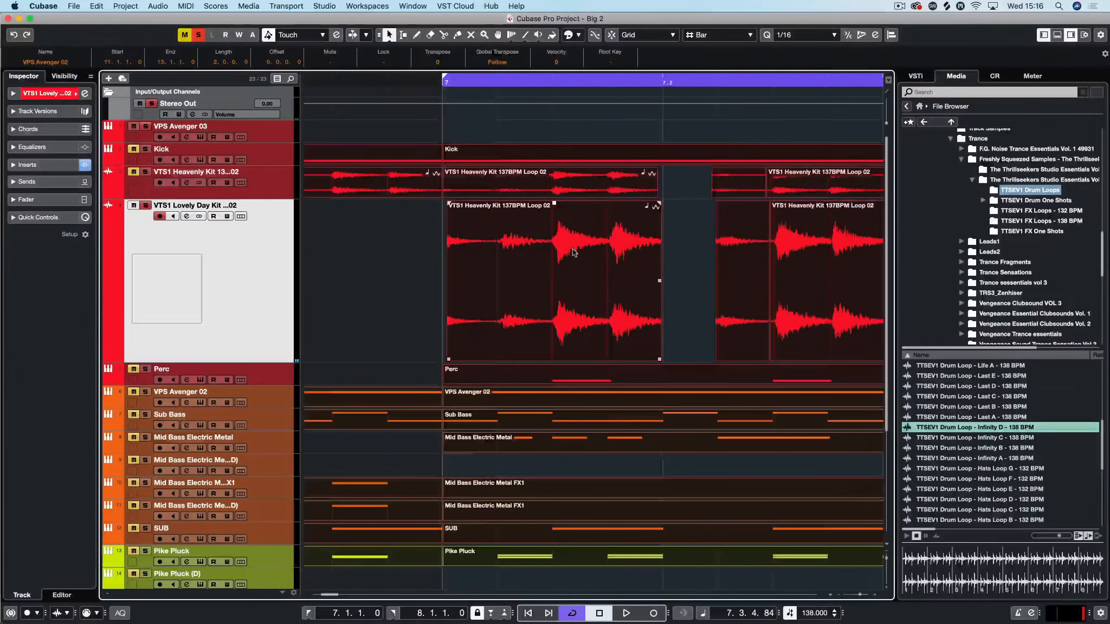
click(534, 253)
drag(425, 255, 760, 270)
scroll(763, 271, left, 10)
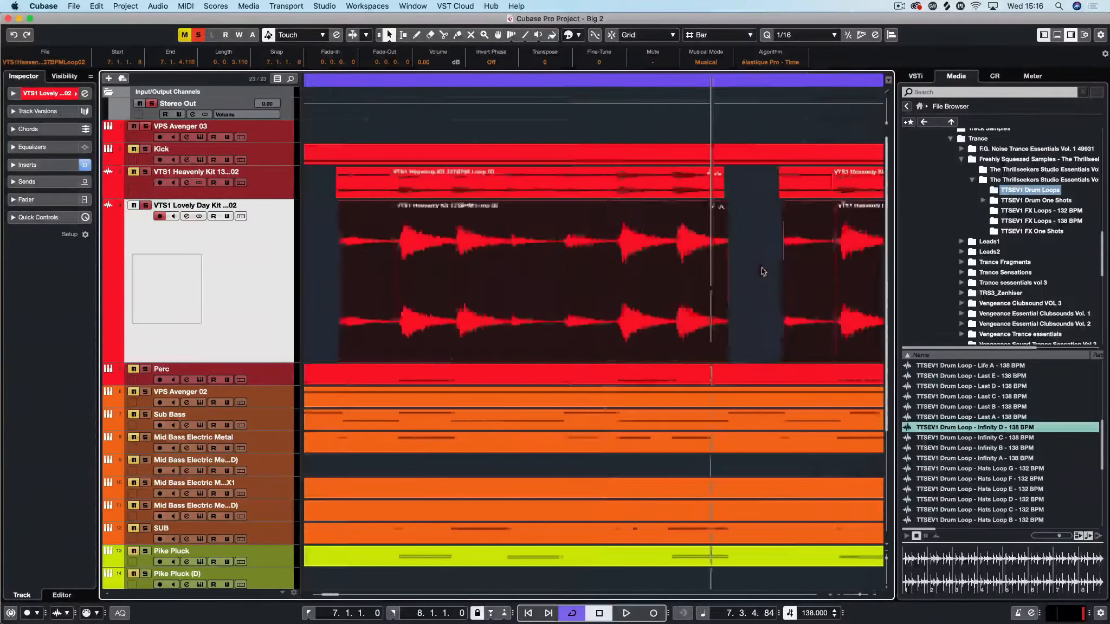
scroll(763, 272, left, 5)
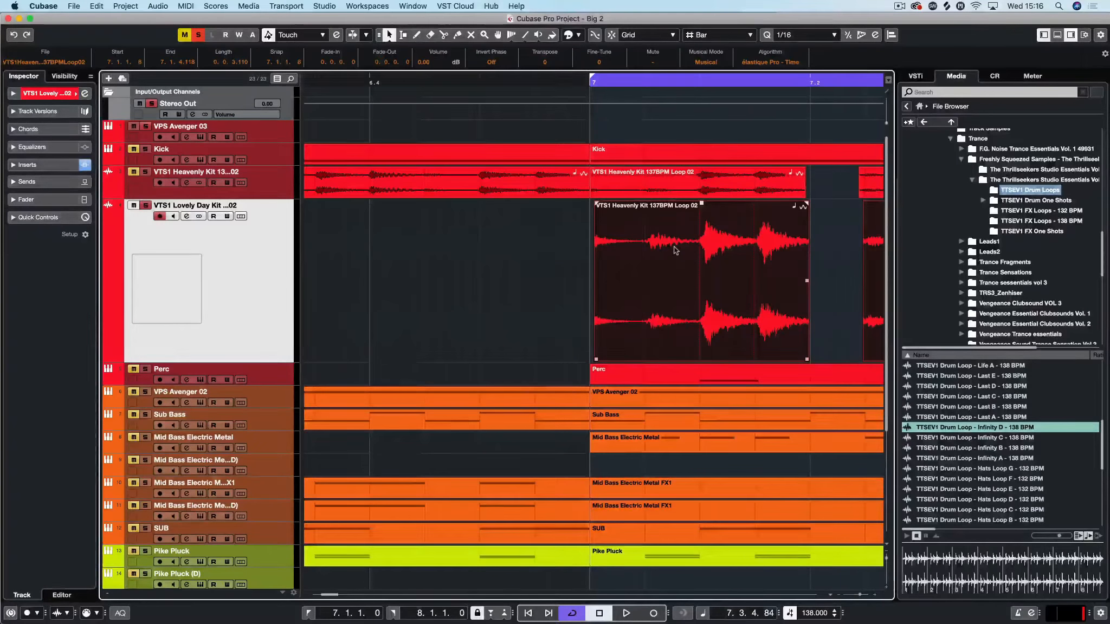
drag(670, 261, 664, 262)
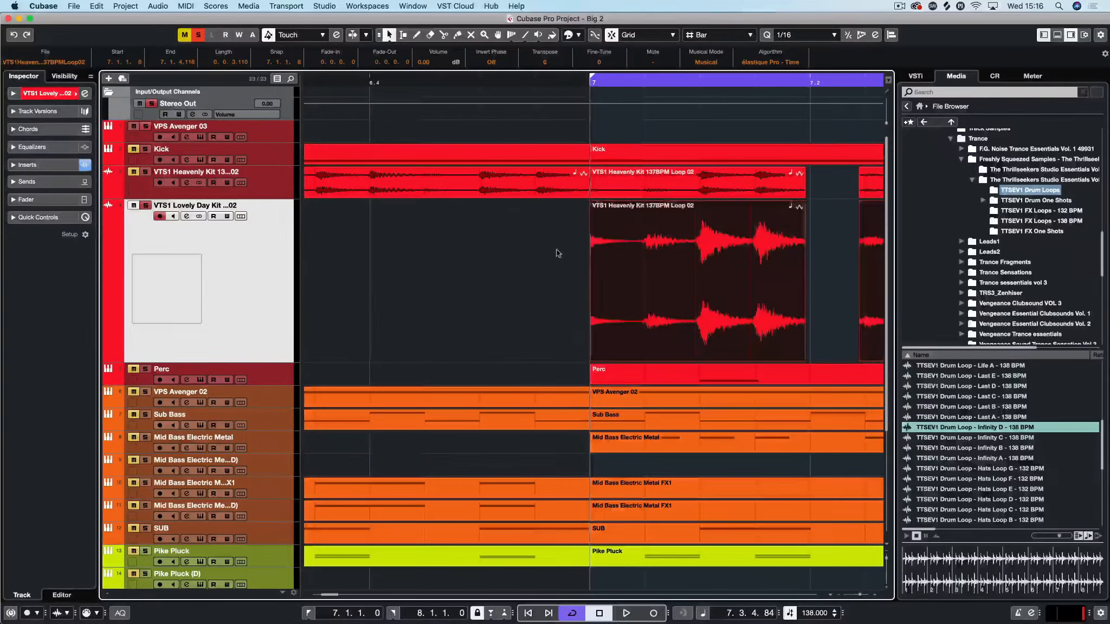
click(558, 250)
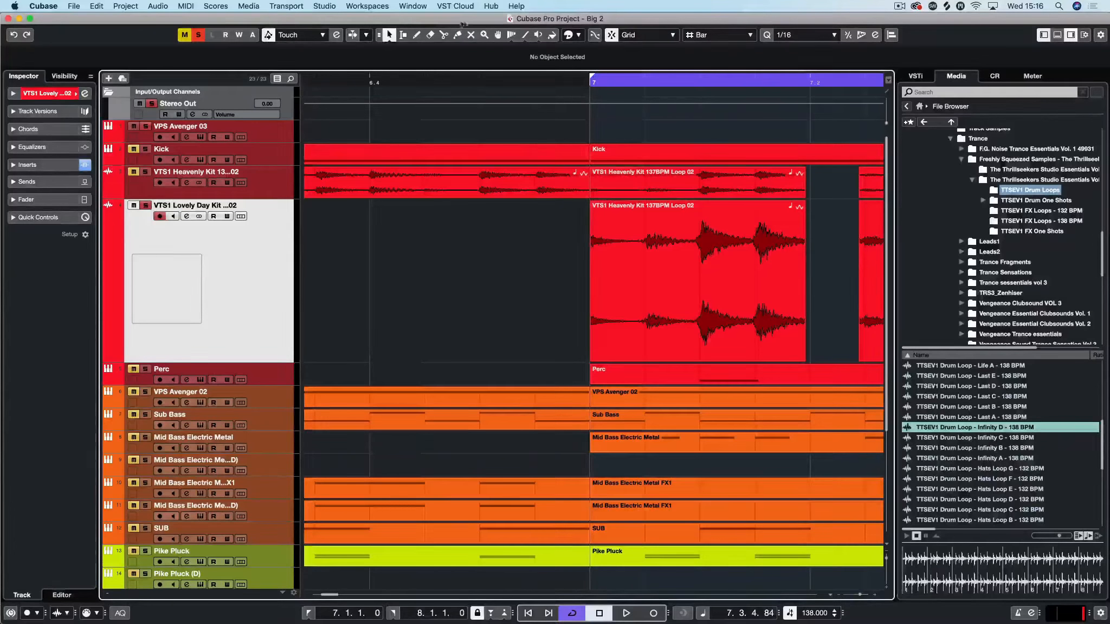
Turn on snapping with the Use Quantize grid type and split the first copied event at each sixteenth note, from 7.1.2.0 to 7.1.4.0
click(738, 34)
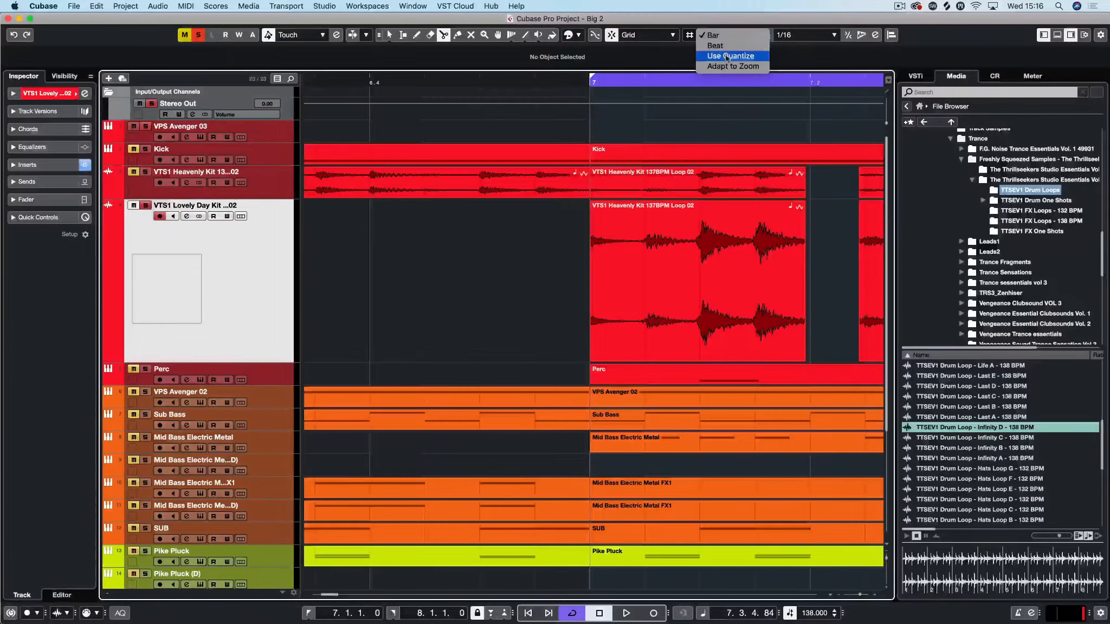
click(666, 246)
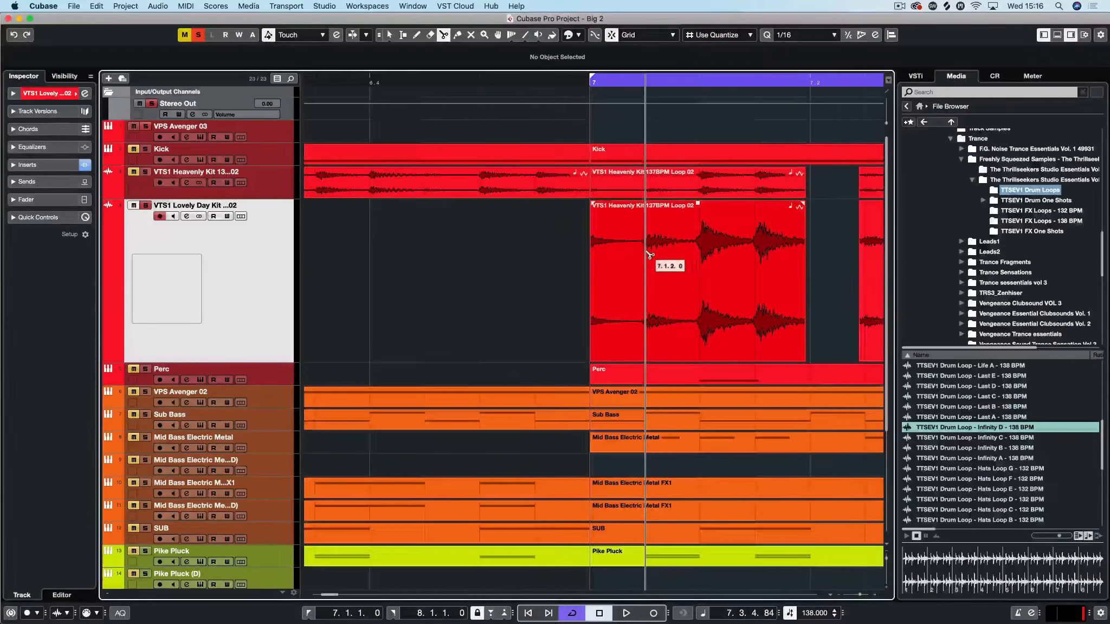
click(745, 246)
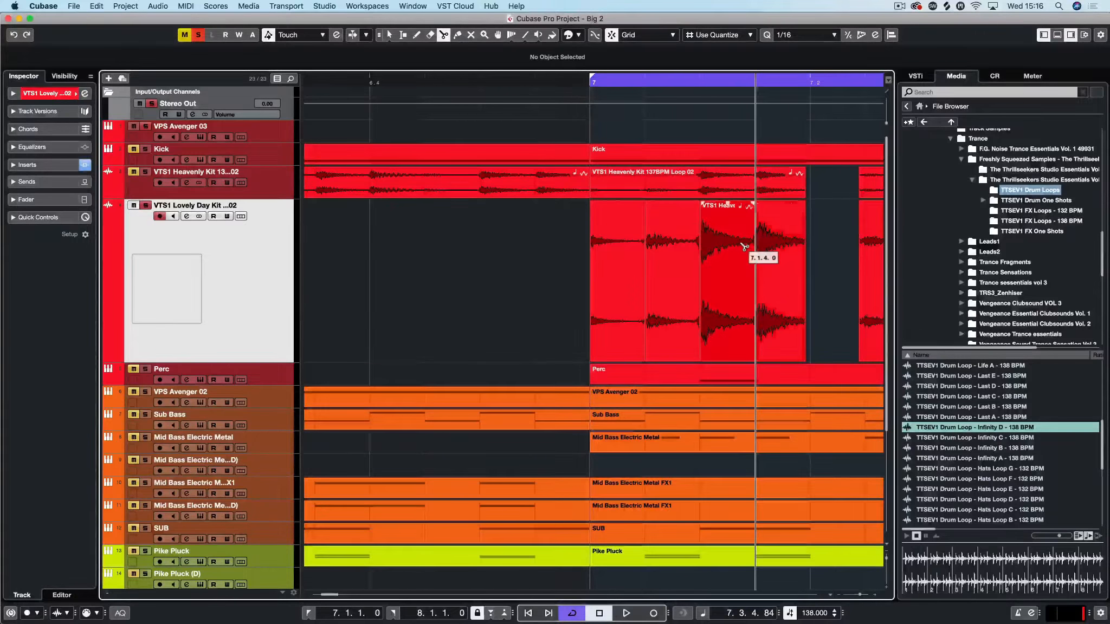
Shorten the cycle range to the first beat, 7.1.1.0 to 7.2.1.0, and play the sliced hits in a loop
scroll(747, 240, right, 5)
scroll(748, 240, right, 5)
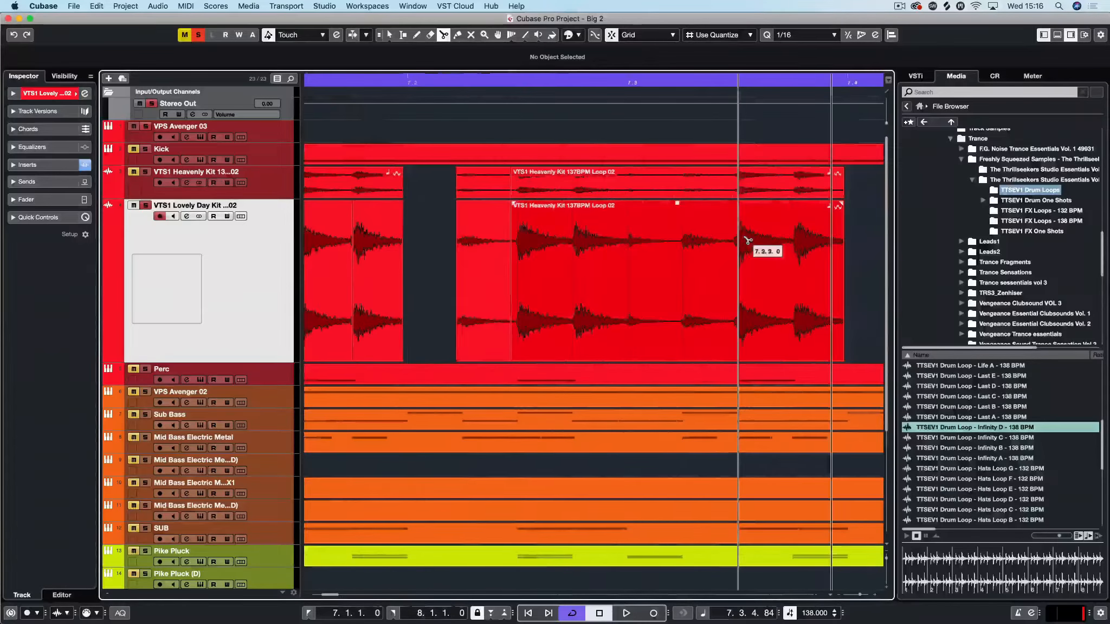
scroll(594, 240, left, 8)
scroll(656, 231, right, 4)
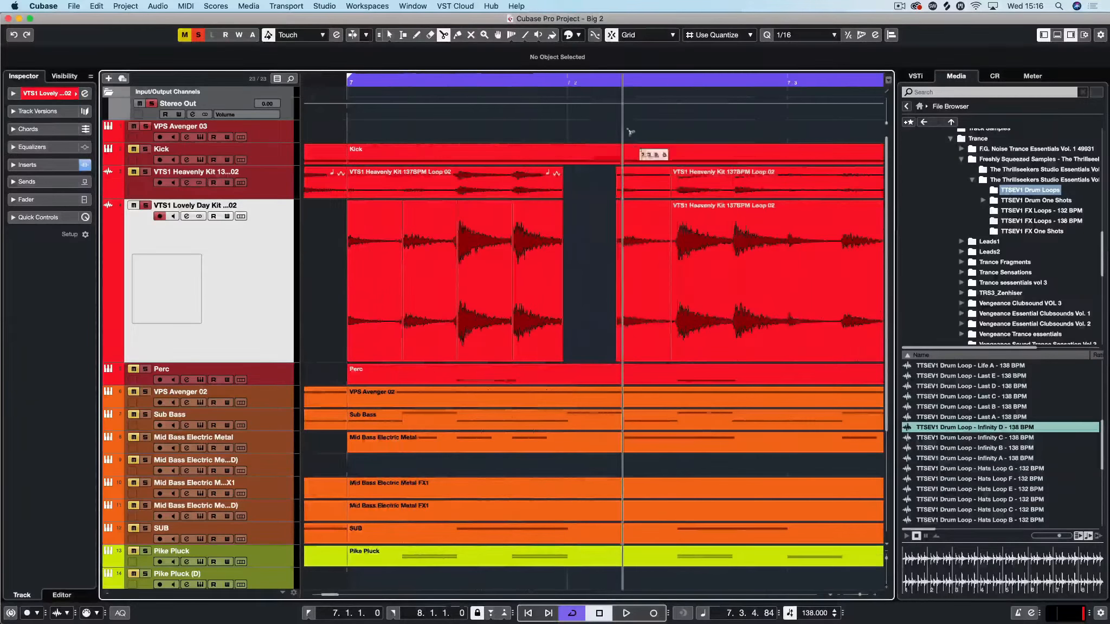
alt+click(567, 84)
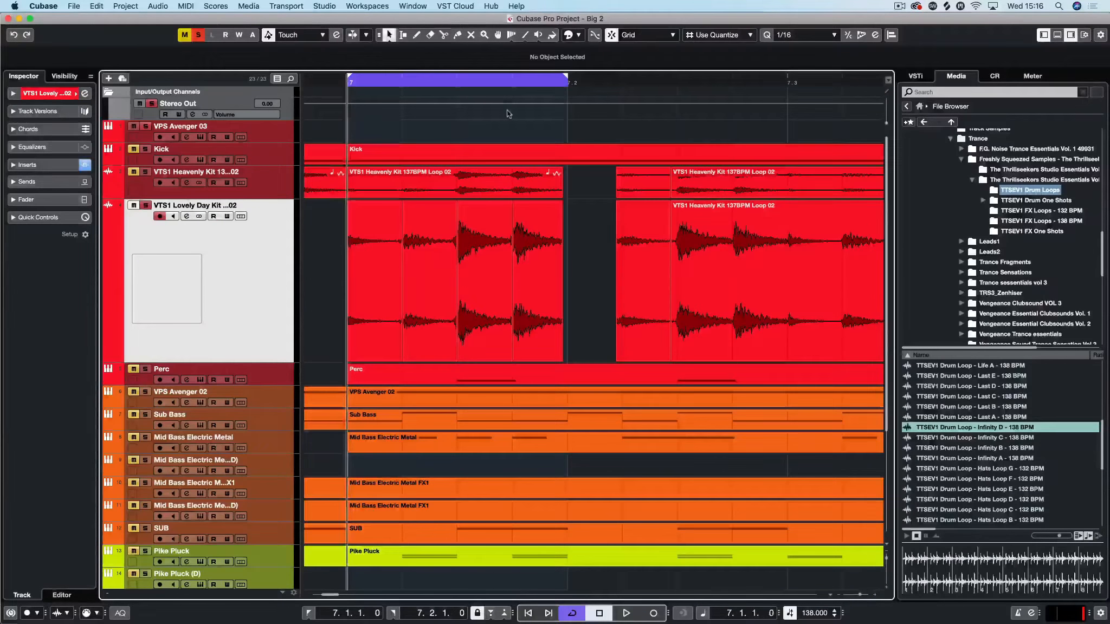
key(space)
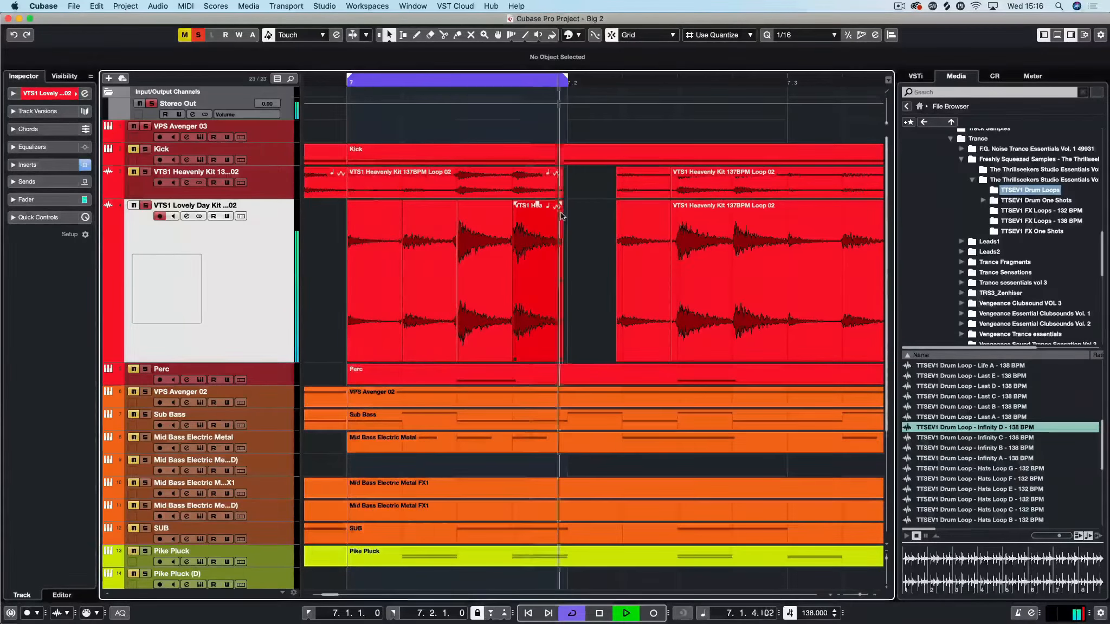
key(g)
key(g)
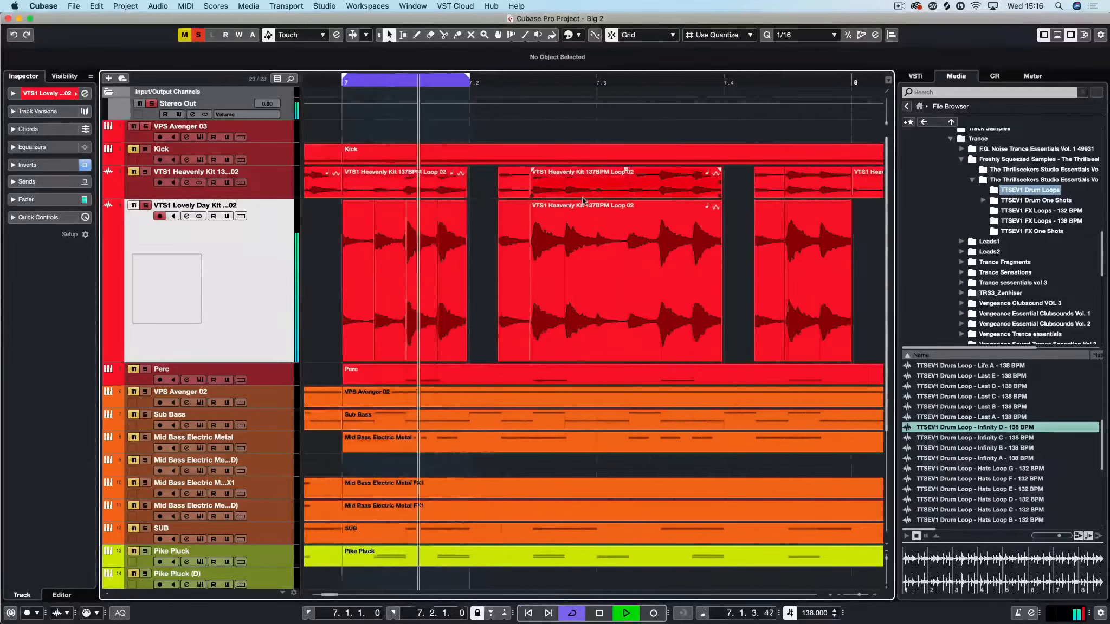
Split the second copied event at 7.2.4.0 and 7.3.1.0, and extend the looped cycle range to 7.3.1.0
click(443, 34)
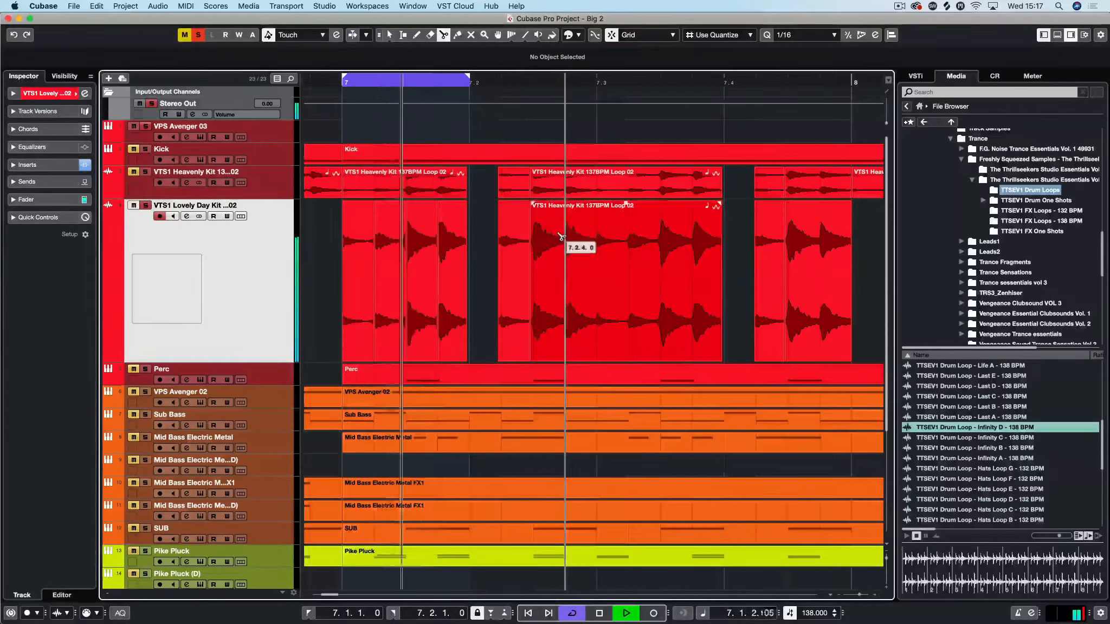
click(597, 239)
click(389, 34)
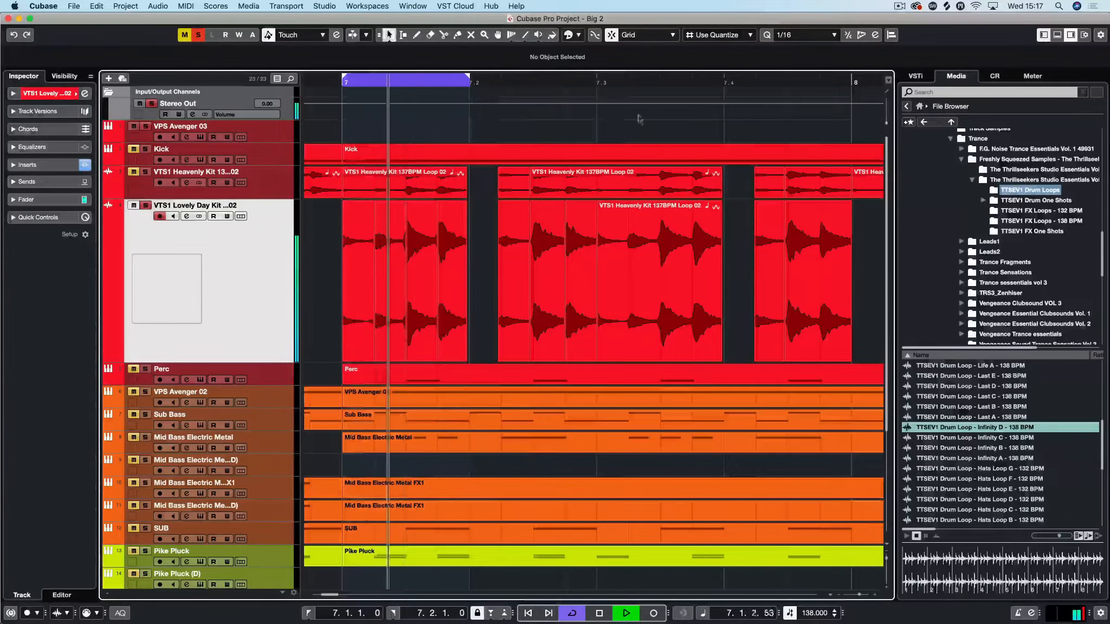
drag(469, 79, 597, 80)
key(space)
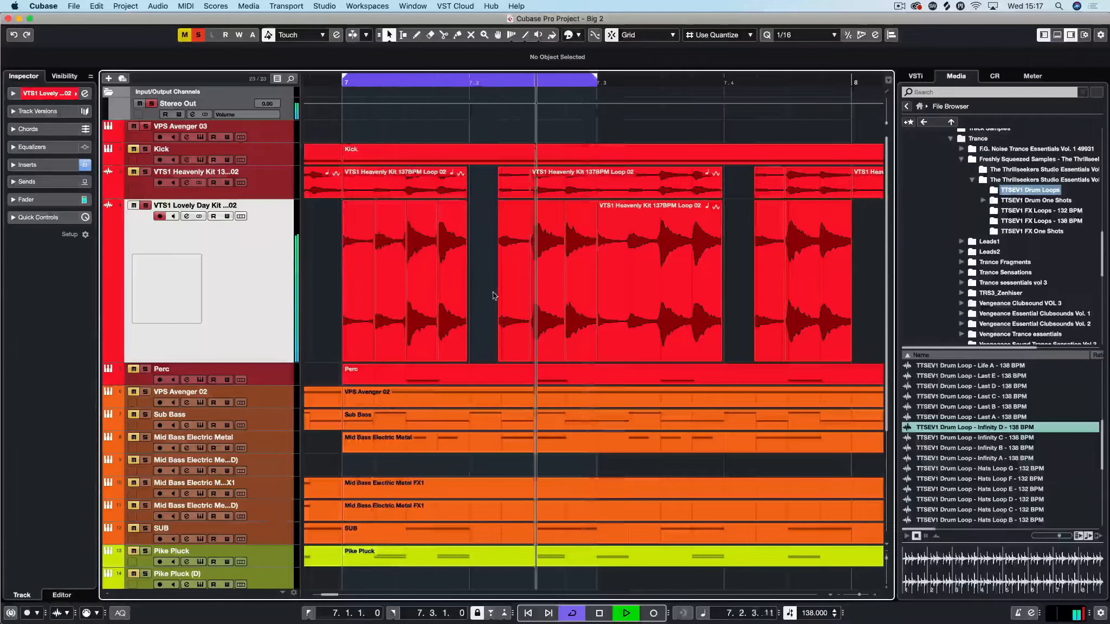
Trim the start of the slice after the gap to 7.2.2.0, and try copying it into the gap at 7.2.1.0
key(h)
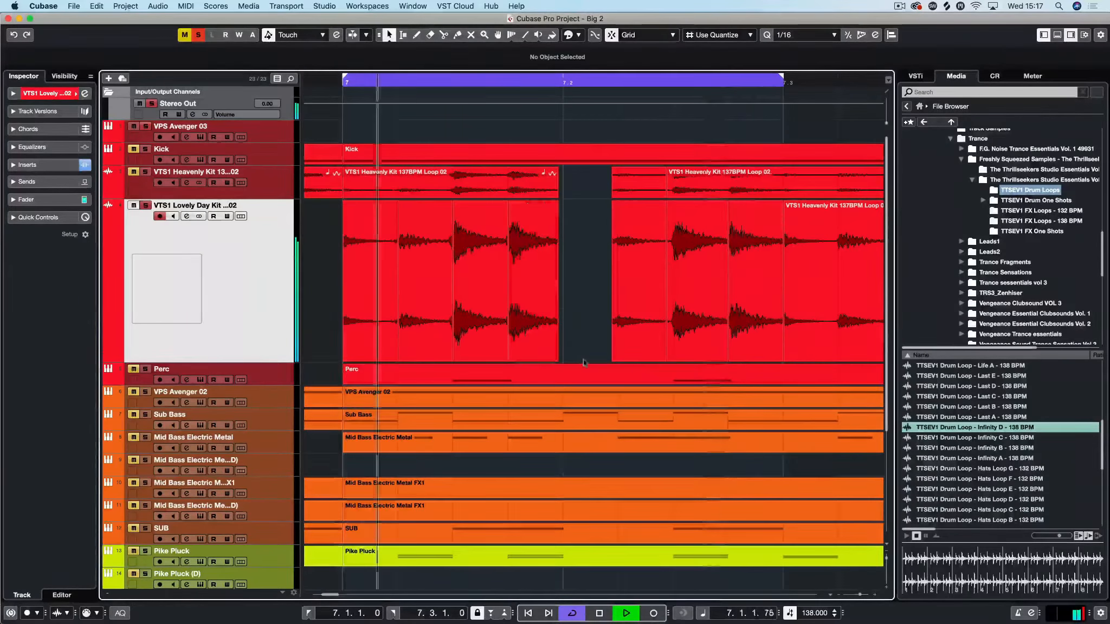
drag(612, 357, 618, 358)
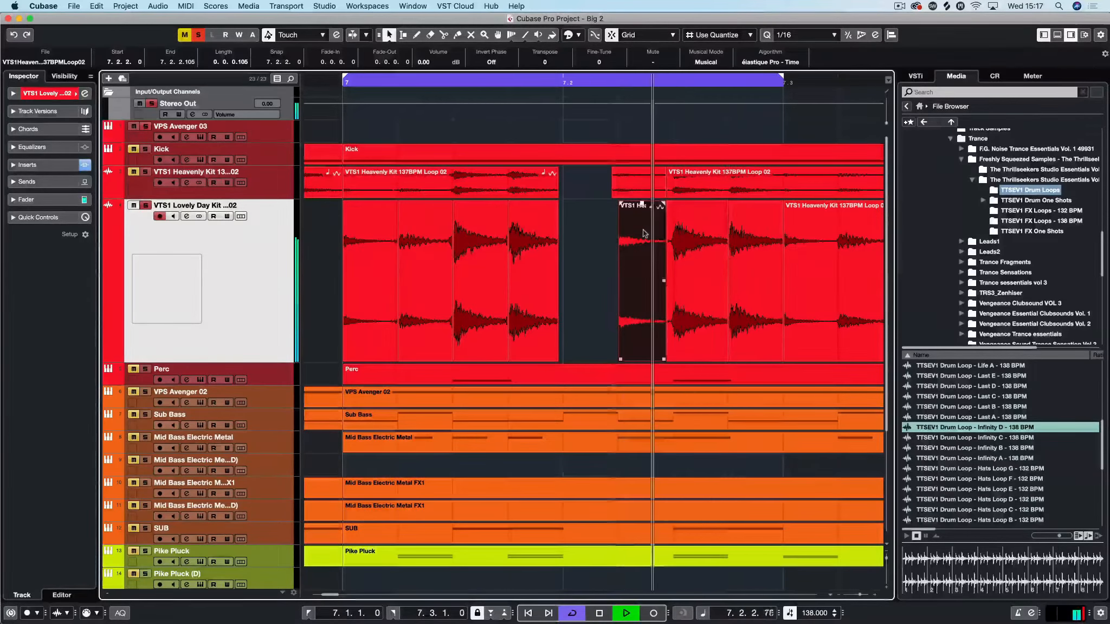
drag(644, 233, 606, 234)
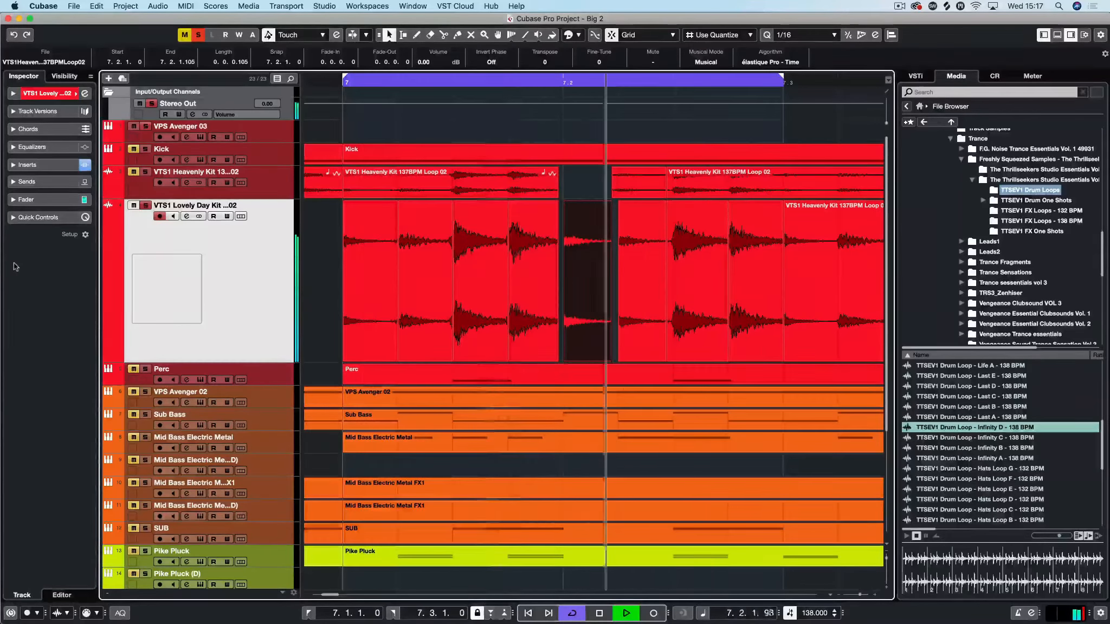
key(space)
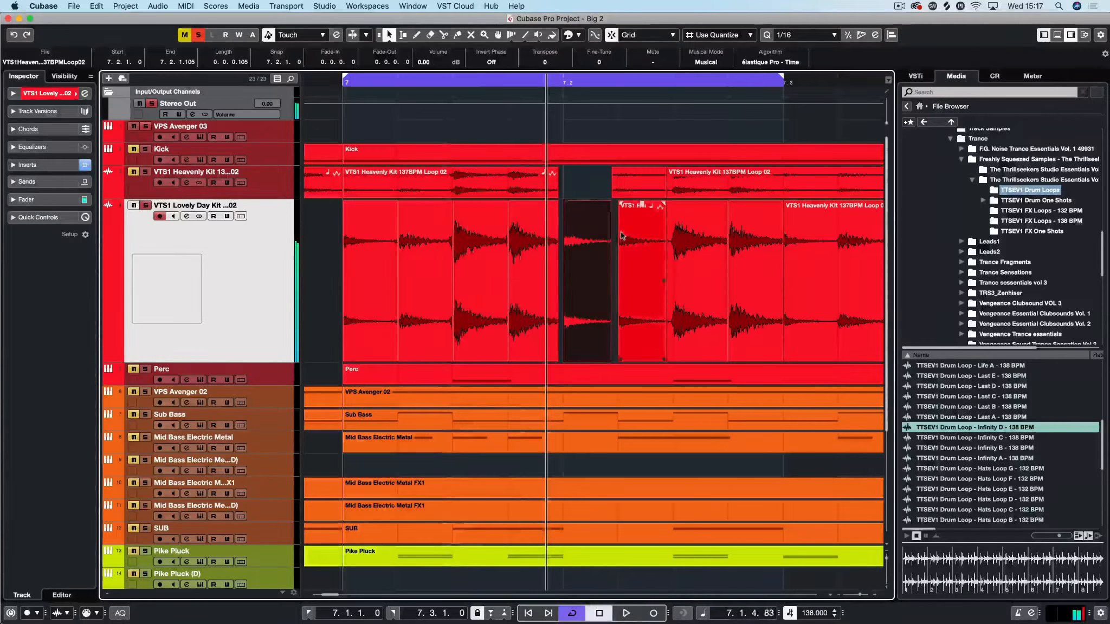
key(ctrl+Right)
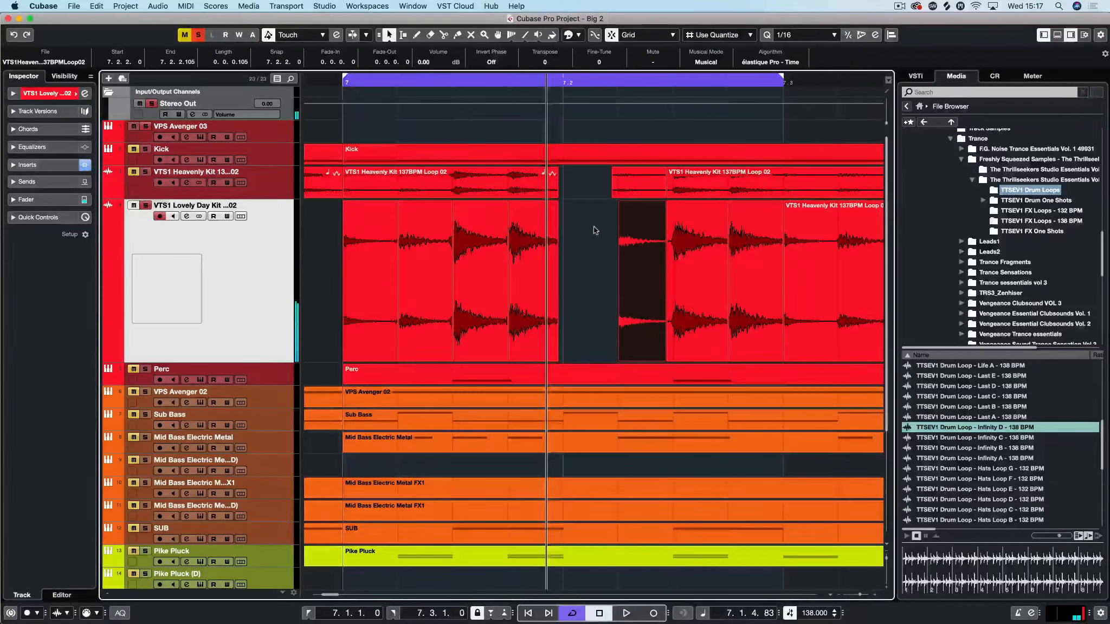
key(space)
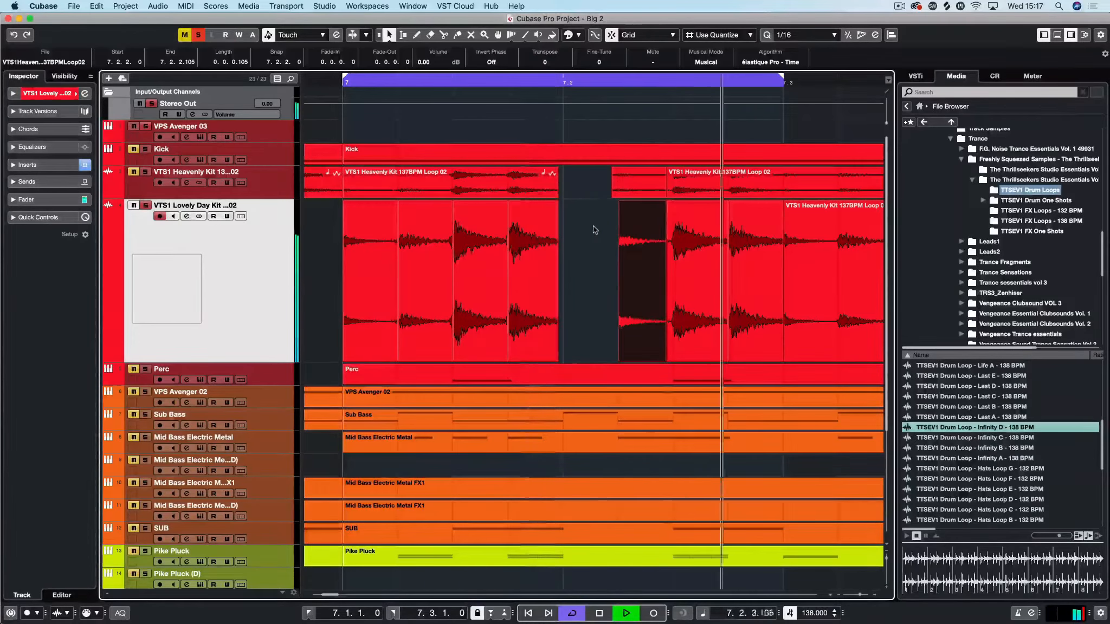
key(space)
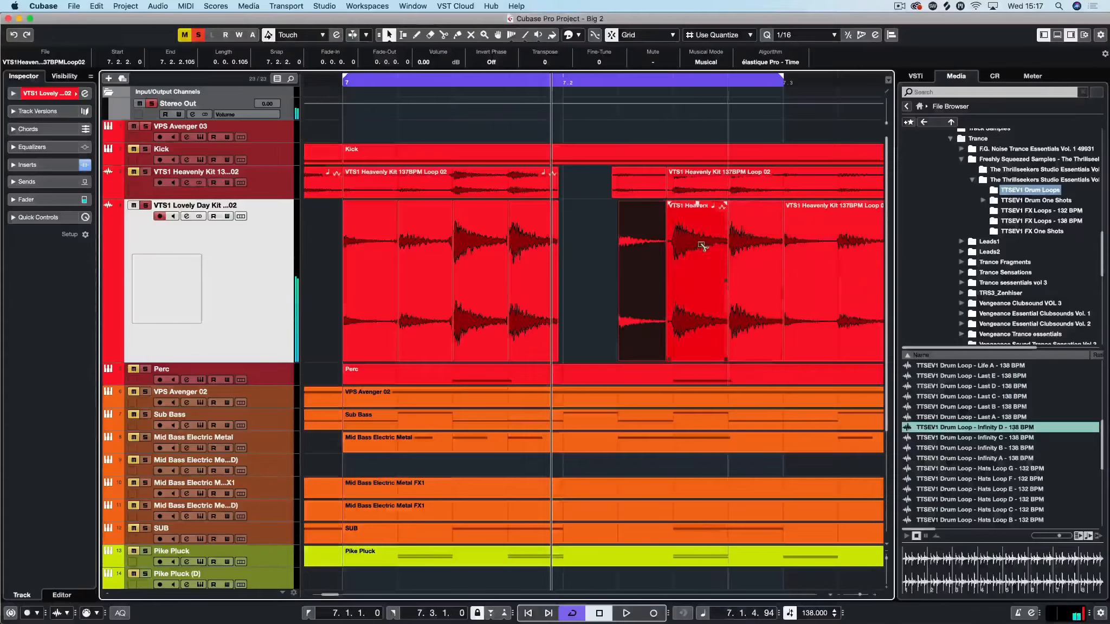
Copy the loud hit near 7.2.3.0 into the gap at 7.2.1.0 and lower the copy's volume to about -8.95 dB
drag(702, 246, 598, 250)
key(space)
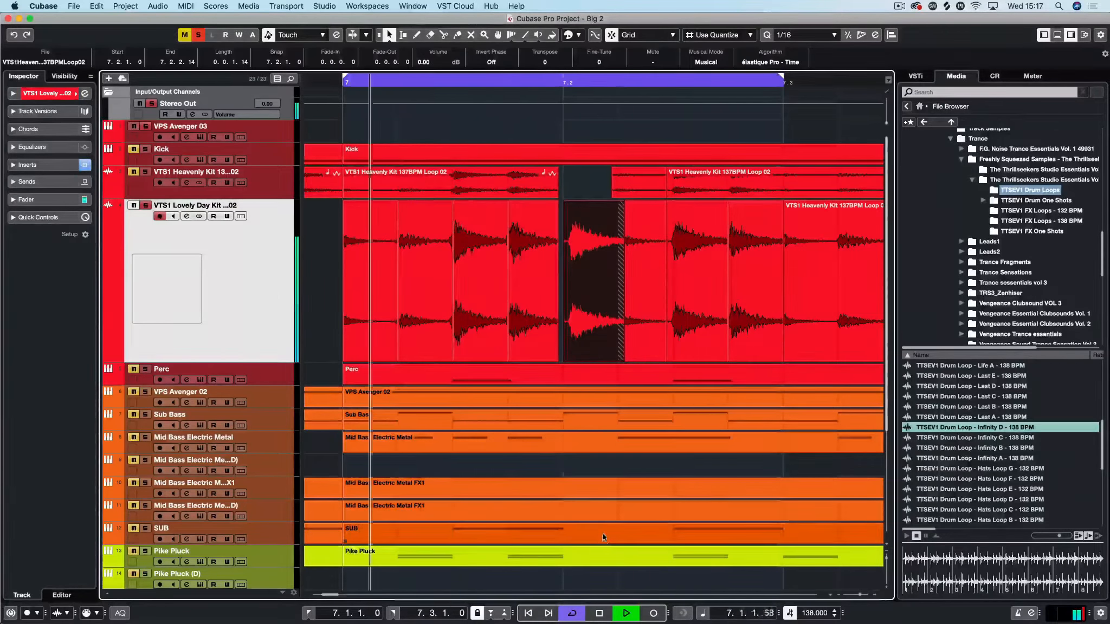
drag(594, 203, 600, 306)
key(space)
Swap the slices at 7.1.2.0 and 7.1.3.0 on the VTS1 Lovely Day Kit track, and play the loop
click(419, 297)
scroll(449, 235, left, 5)
scroll(448, 236, right, 3)
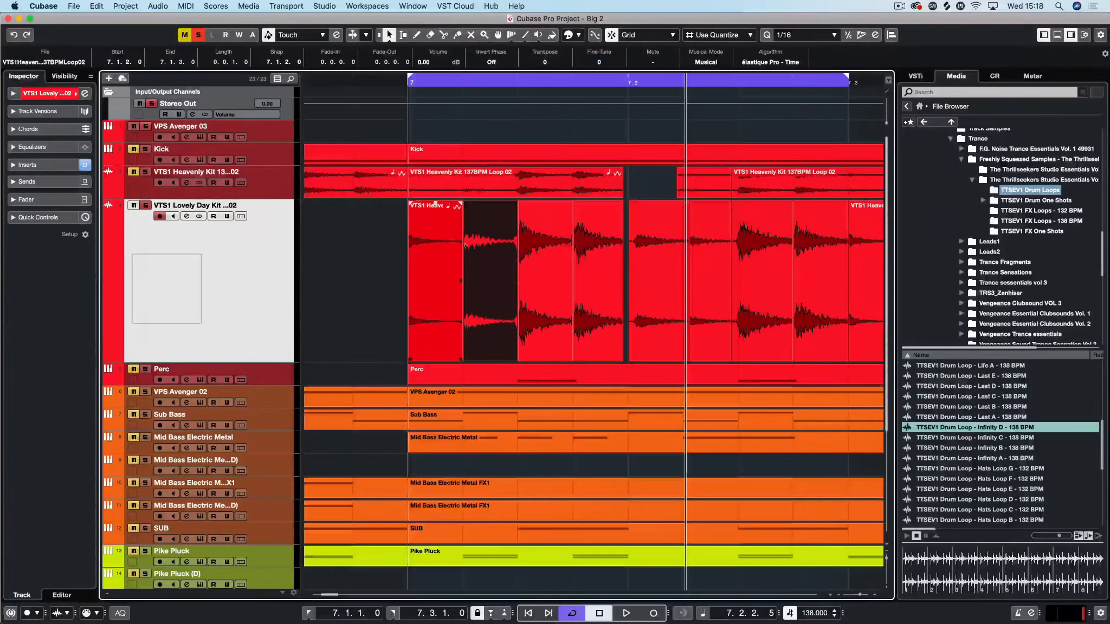
drag(498, 250, 397, 253)
drag(539, 260, 485, 266)
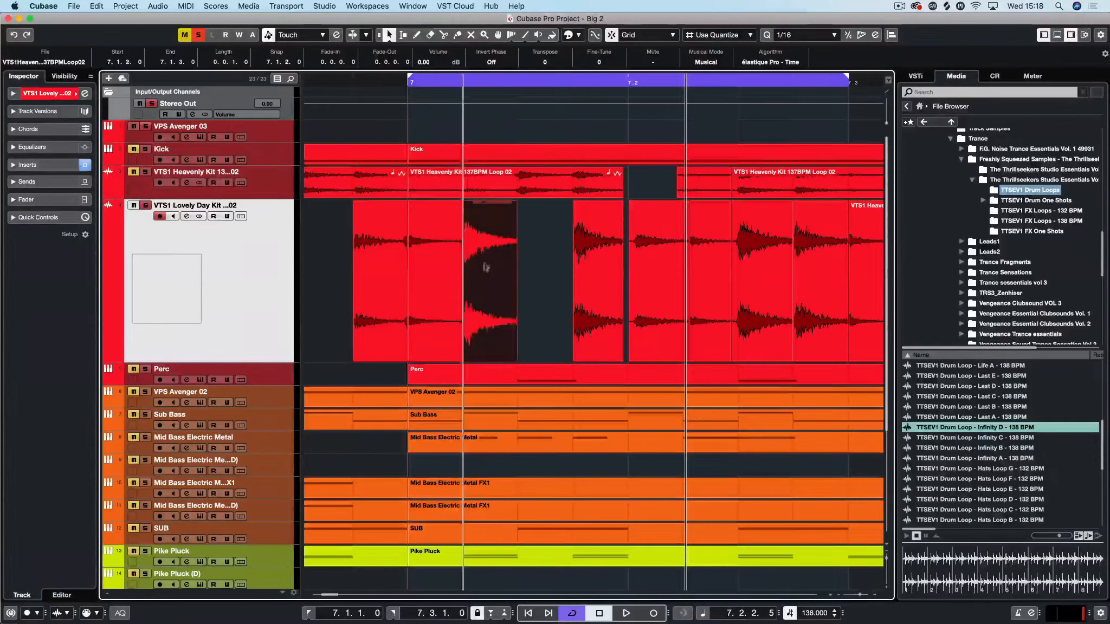
drag(388, 264, 535, 267)
key(space)
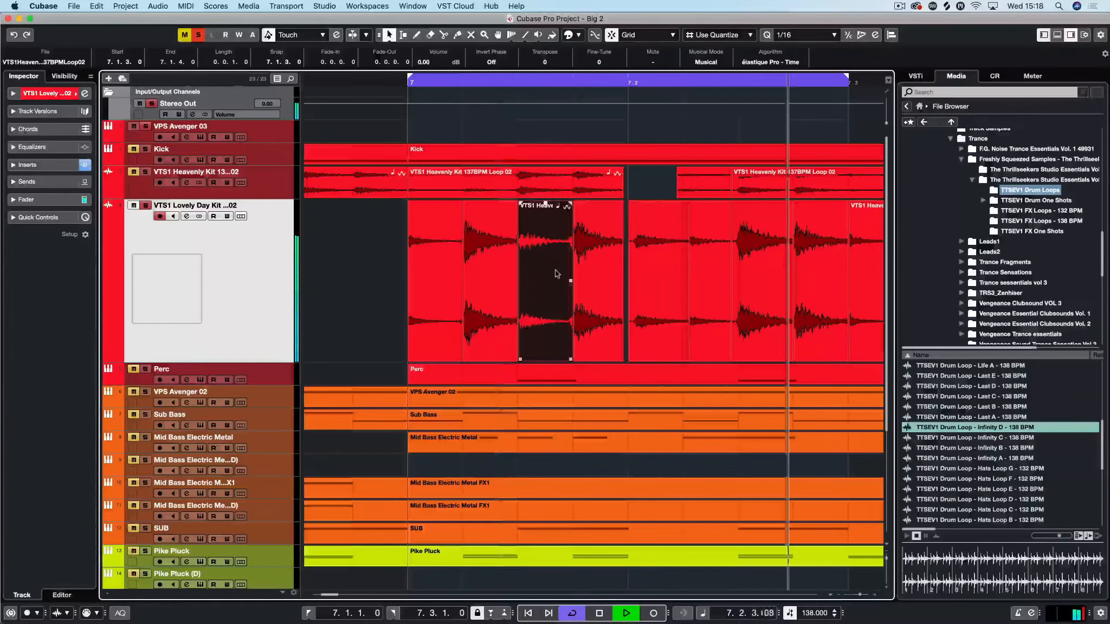
Solo the Kick track together with the VTS1 Lovely Day Kit track and play the loop
key(space)
click(354, 91)
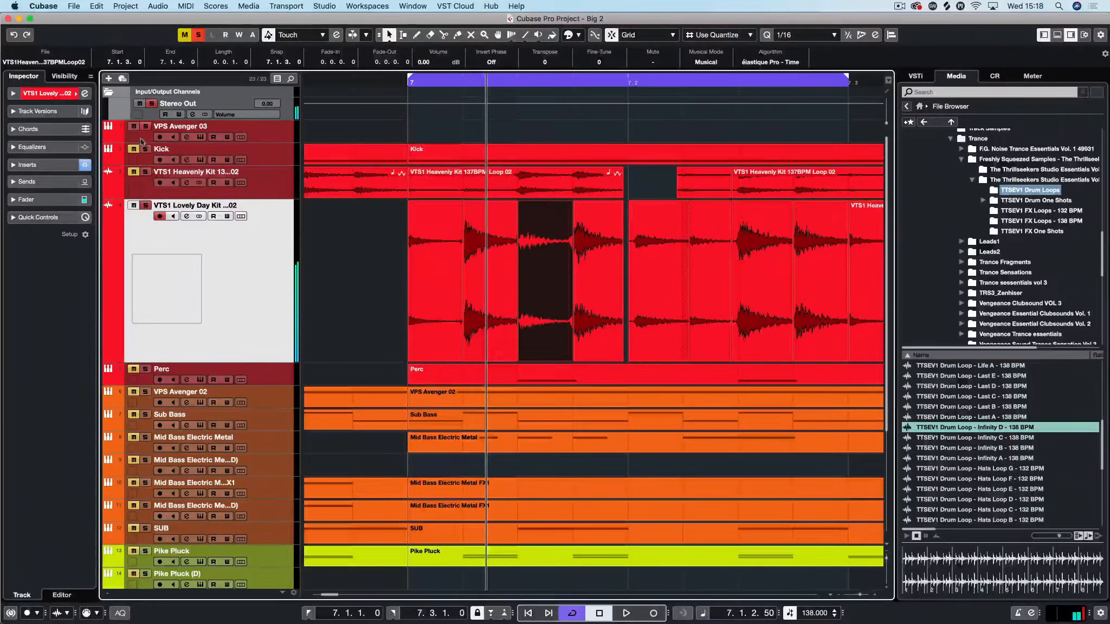
key(space)
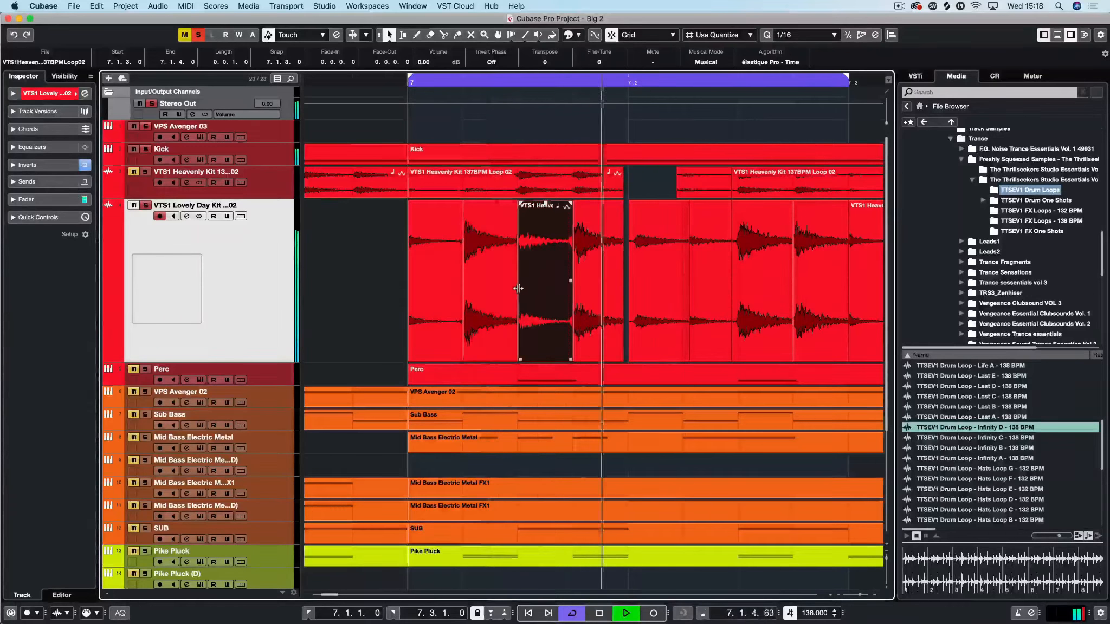
key(space)
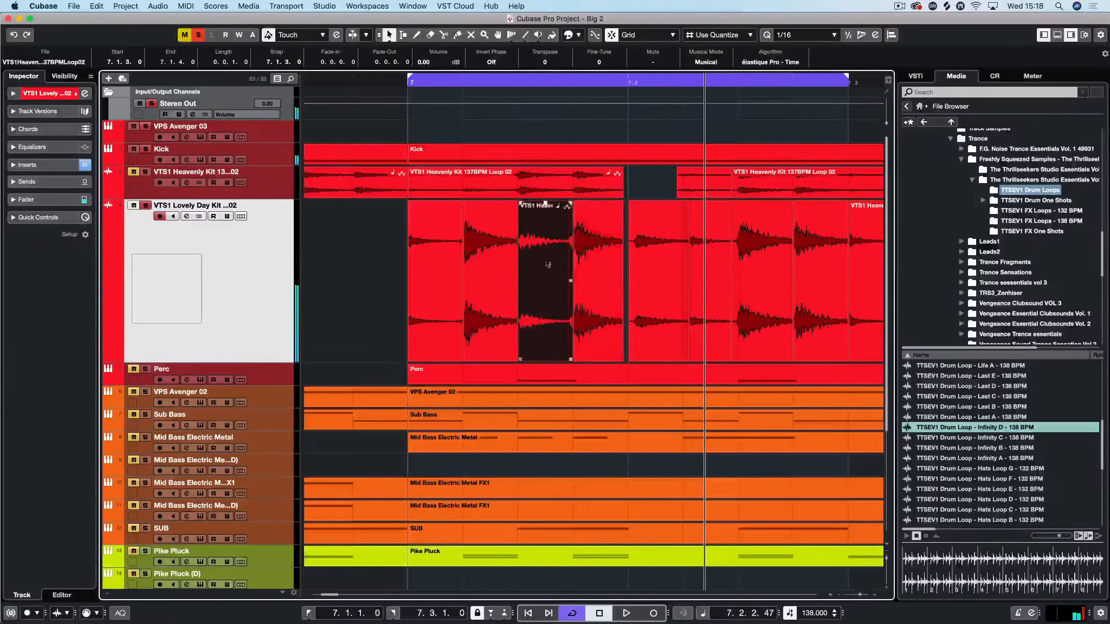
Lower the volume of the 7.1.4.0 slice to about -3 dB and the 7.1.2.0 slice to about -6 dB
drag(548, 265, 597, 253)
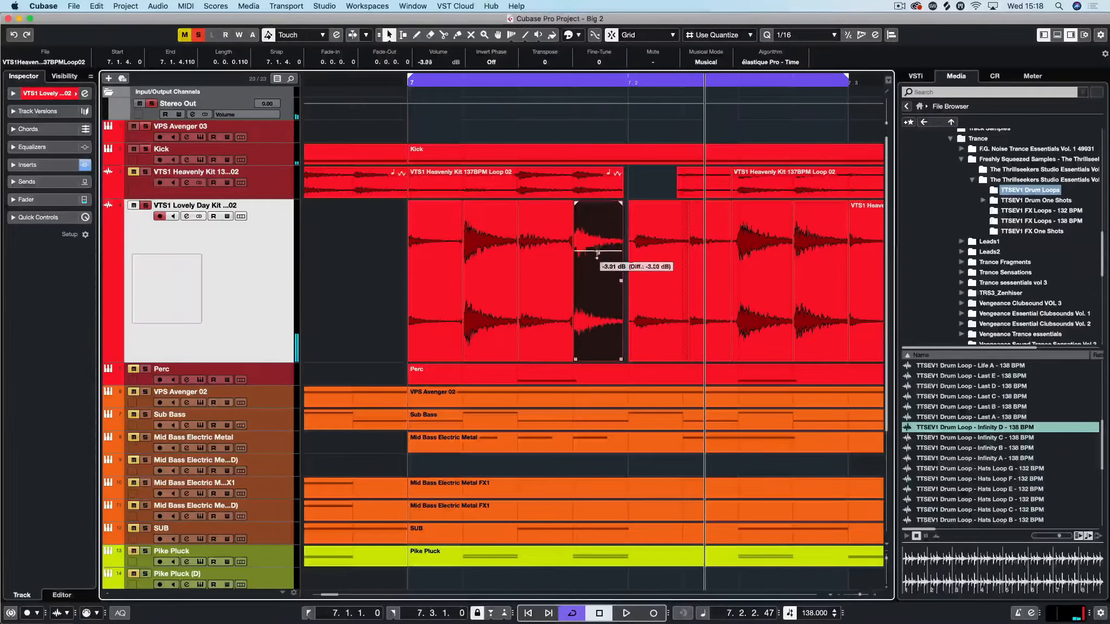
click(487, 233)
drag(490, 206, 489, 281)
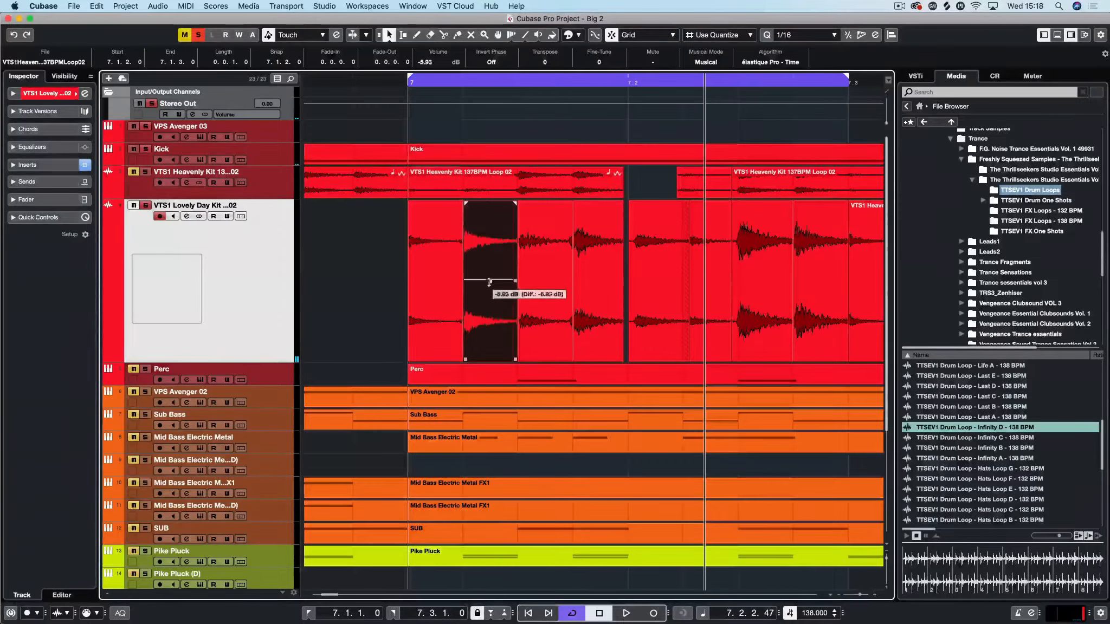
key(space)
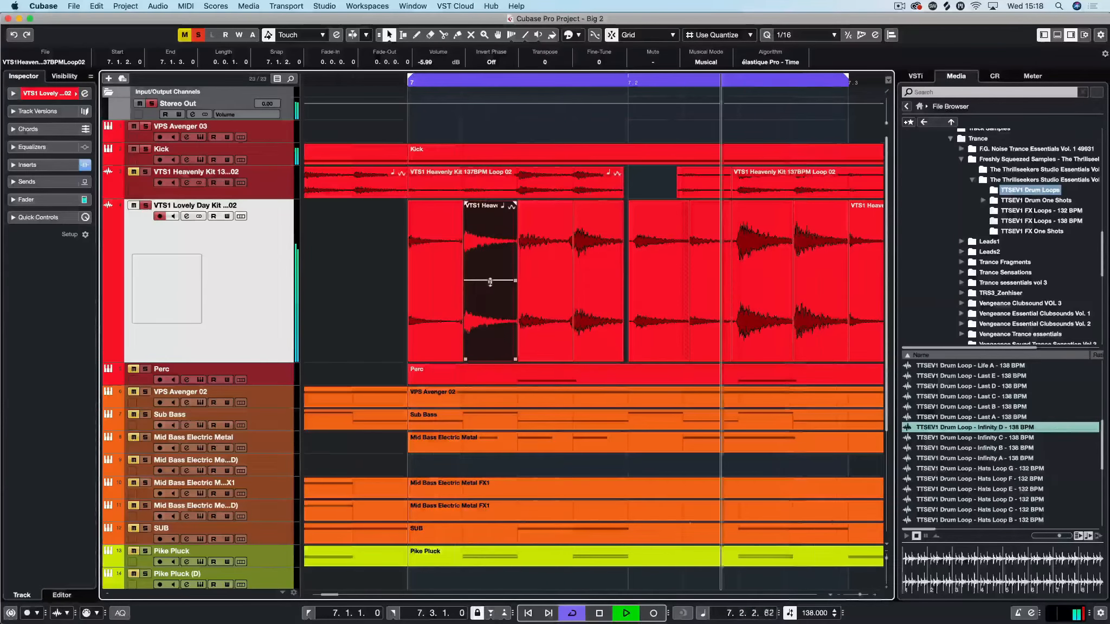
Lower the volume of the 7.2.4.0 slice to -2.69 dB and reduce the louder slice just before it
click(769, 241)
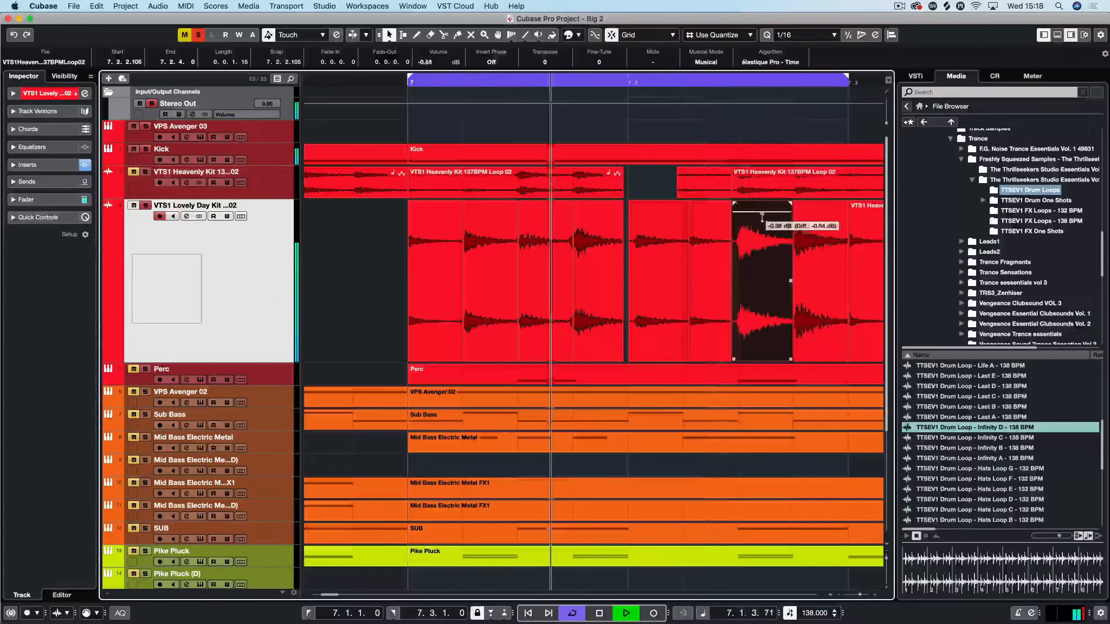
click(819, 217)
drag(820, 205, 818, 245)
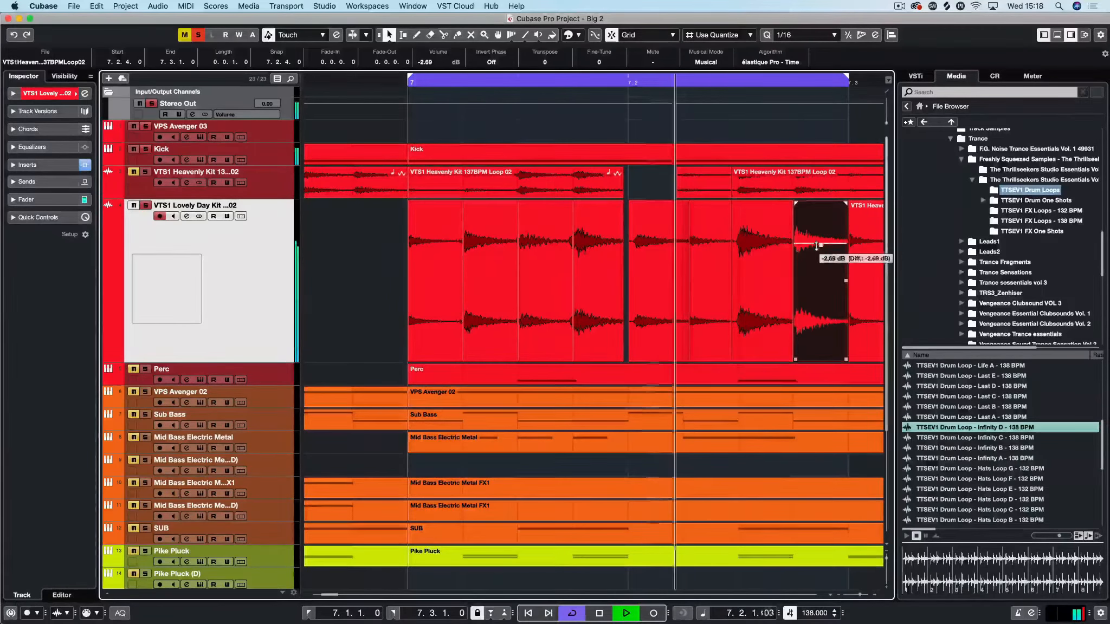
drag(762, 206, 763, 305)
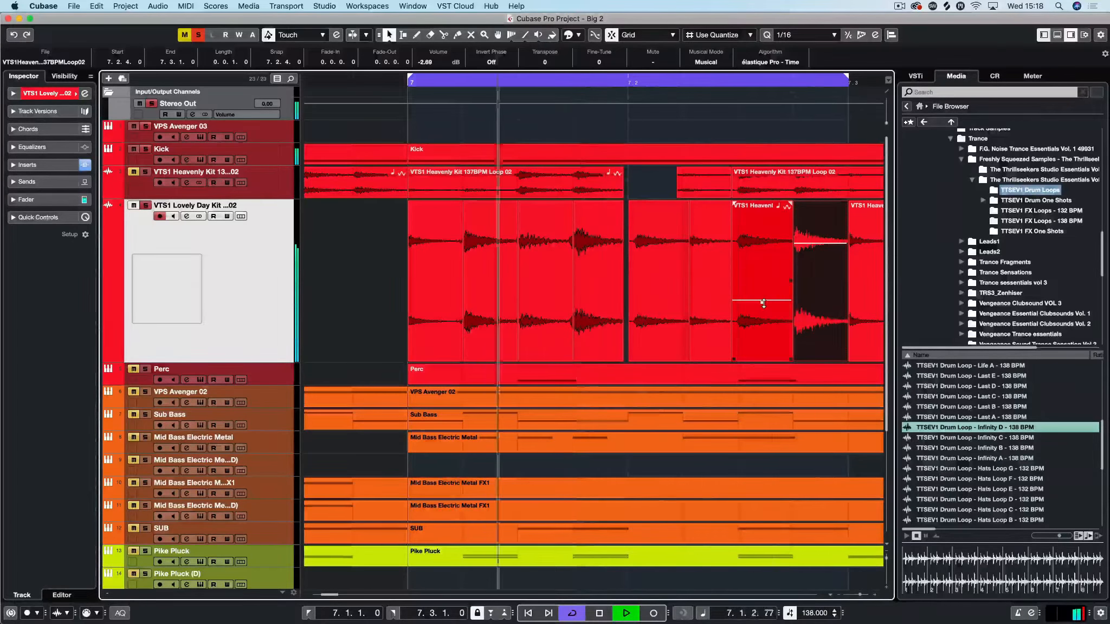
key(space)
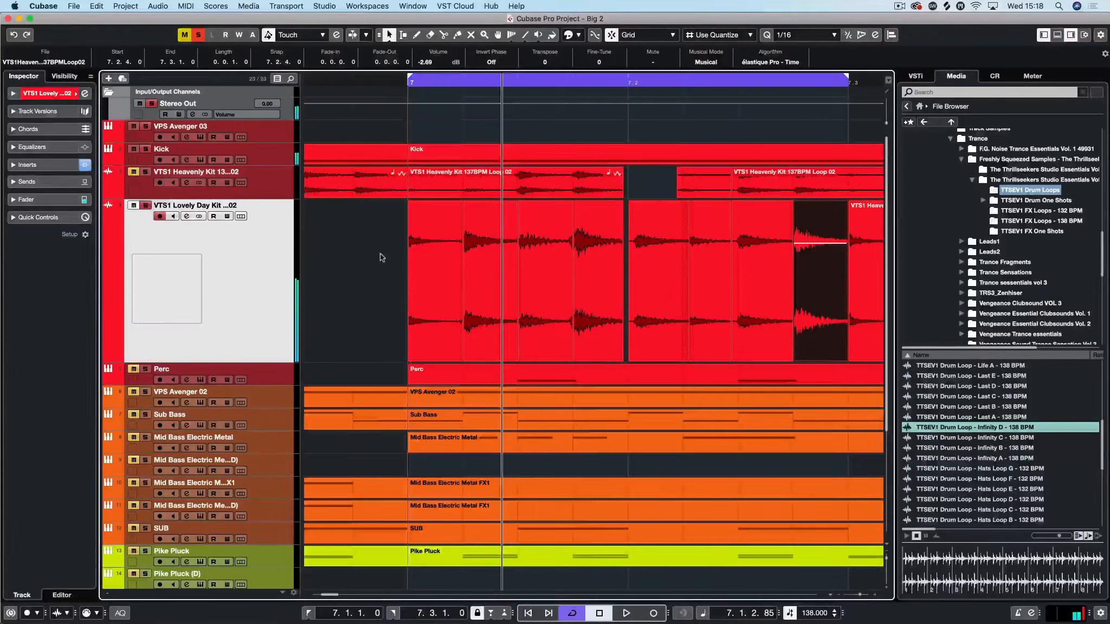
Compare the original VTS1 Heavenly Kit loop with the rearranged VTS1 Lovely Day Kit slices by switching solo between both tracks
key(g)
key(g)
key(g)
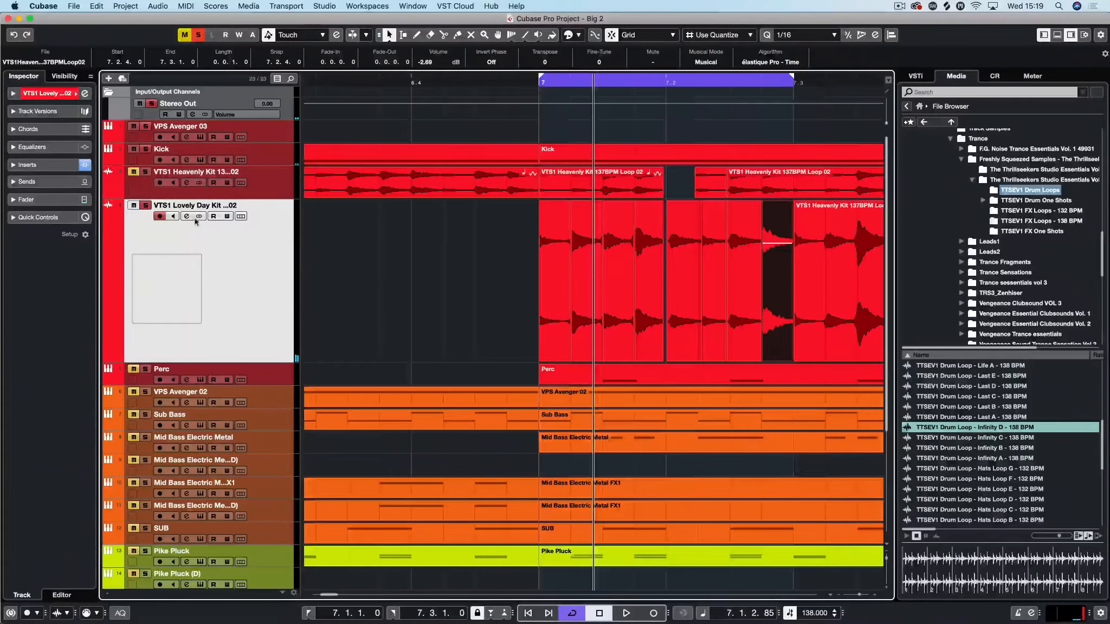
click(144, 207)
key(space)
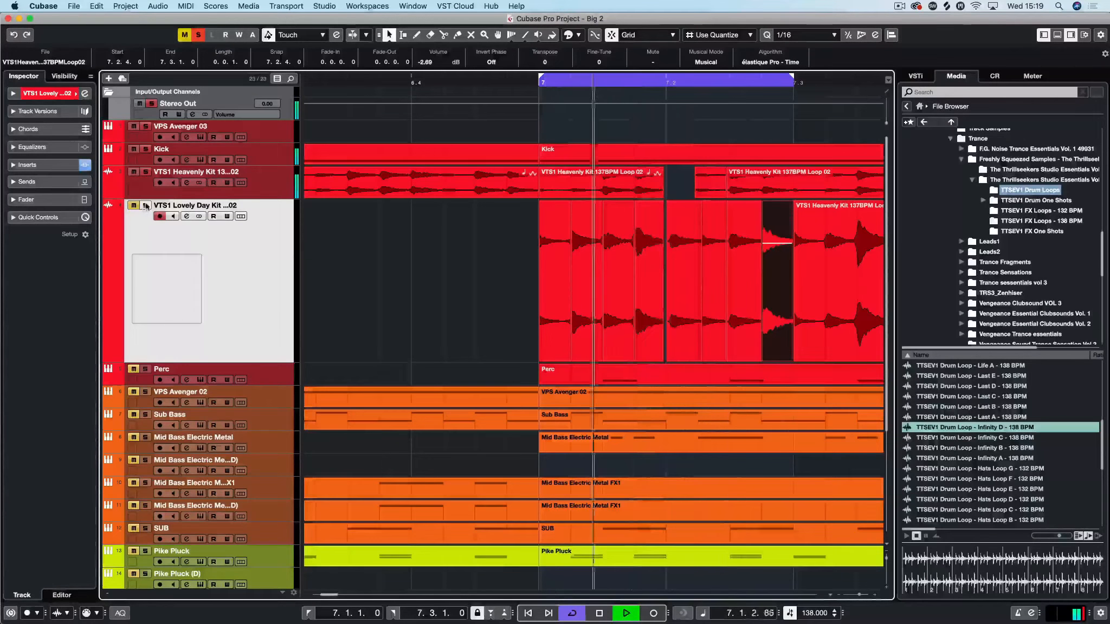
click(145, 206)
click(146, 174)
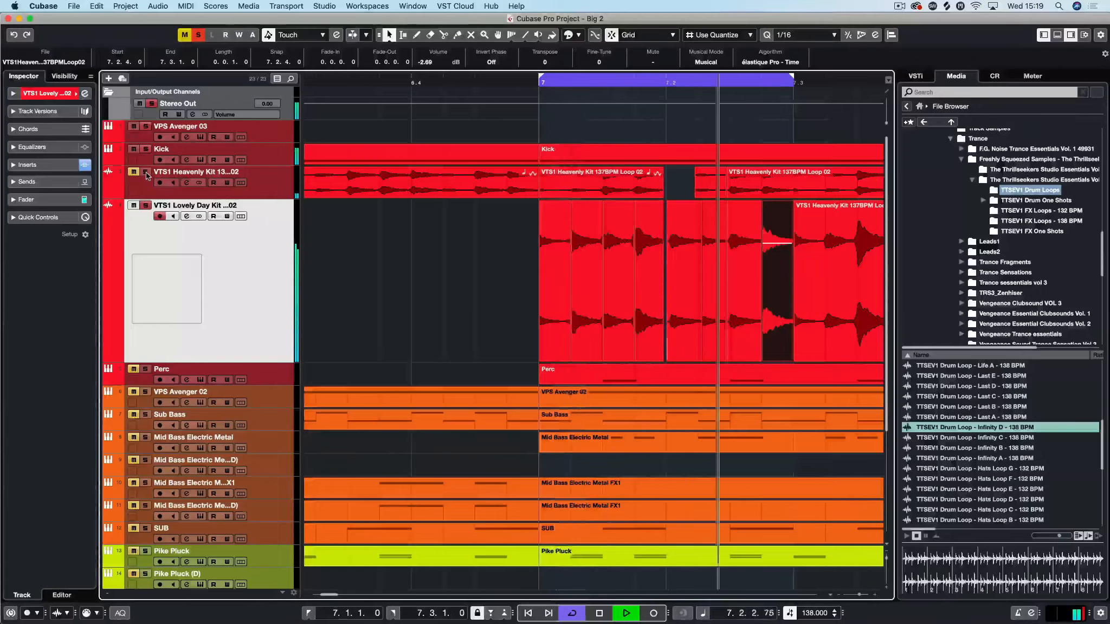
key(space)
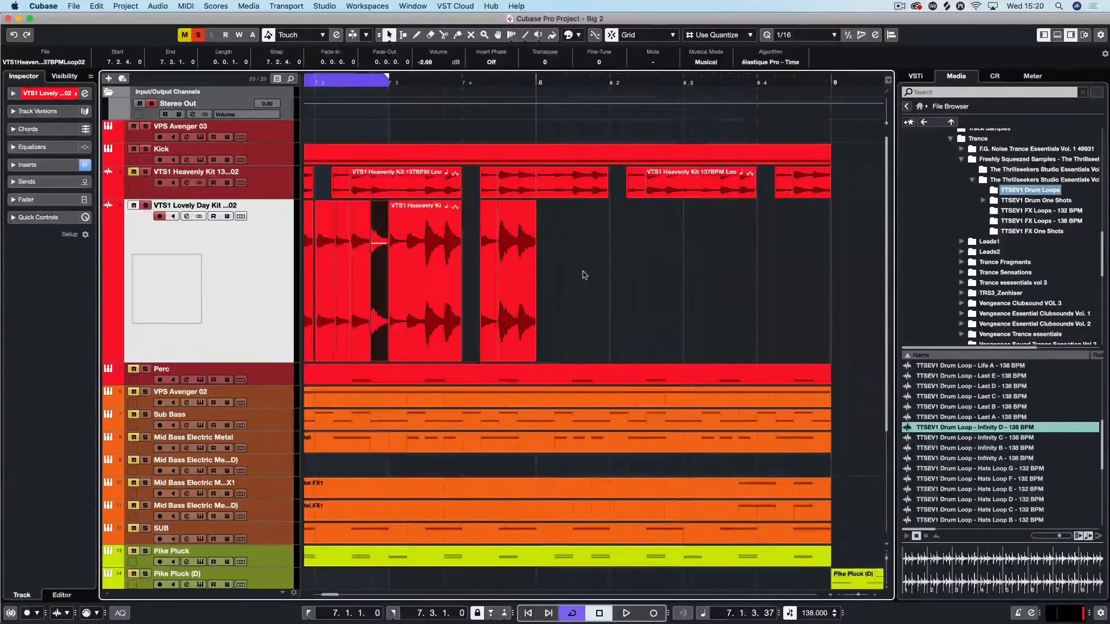
Delete all slices between 7.1.1.0 and 7.3.1.0 on the VTS1 Lovely Day Kit track
scroll(583, 274, left, 5)
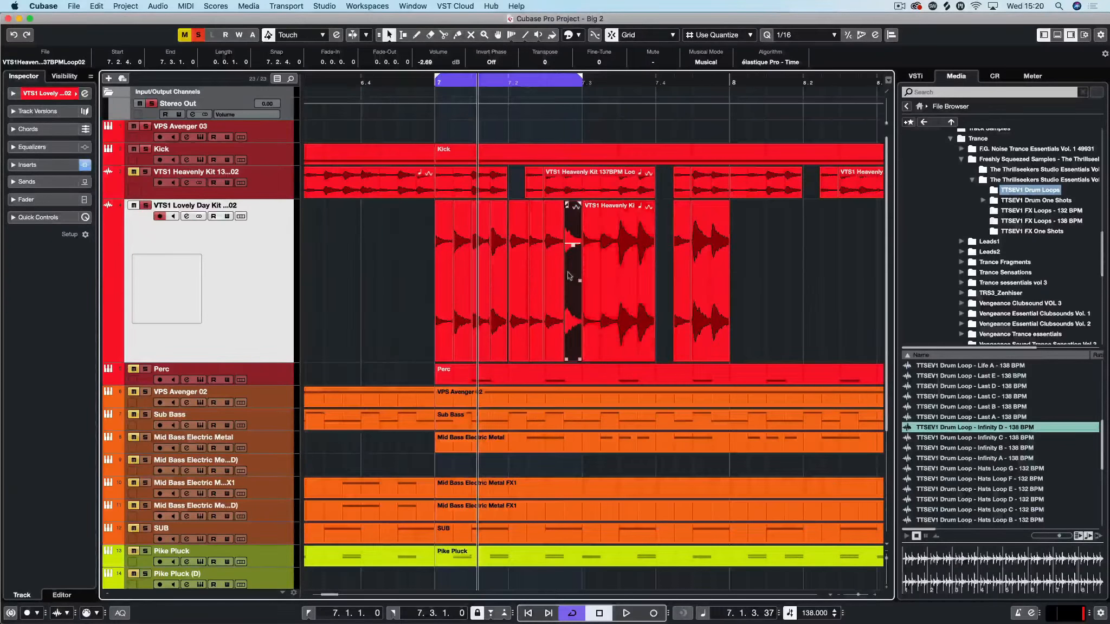
click(461, 273)
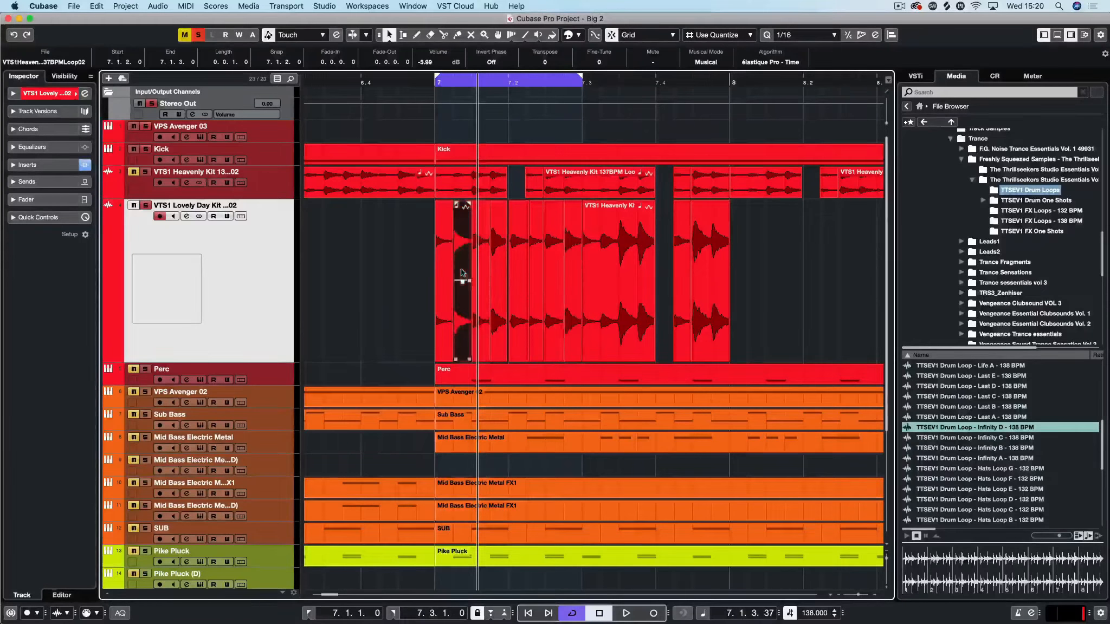
key(Delete)
click(497, 256)
key(Delete)
click(516, 251)
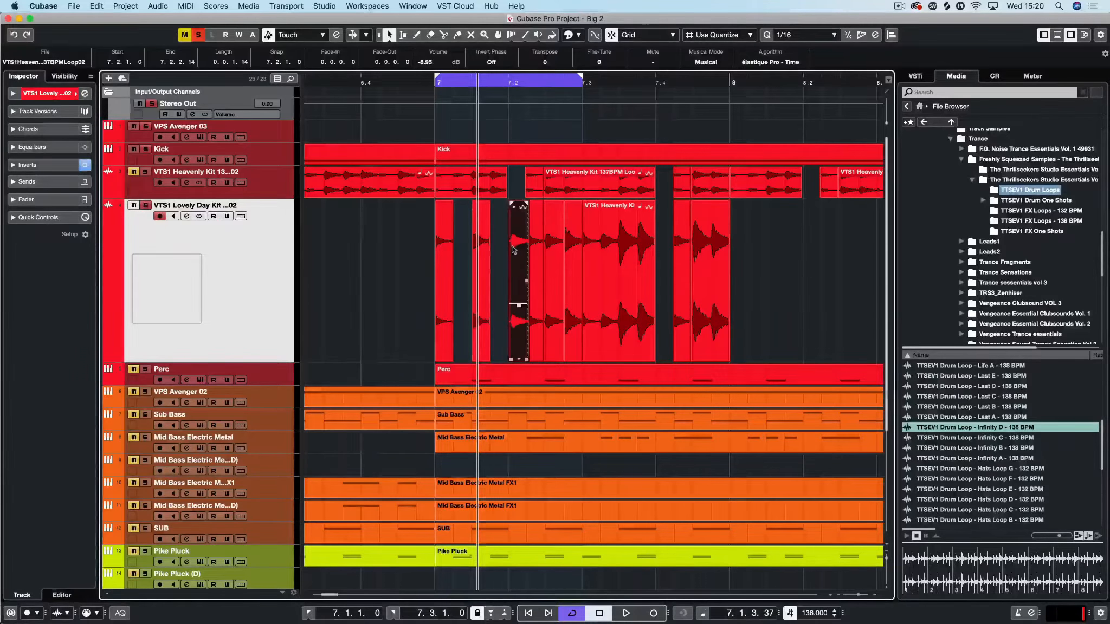
drag(401, 251, 573, 252)
key(Delete)
Split the event starting at 7.3.1.0 at 7.3.2.0, 7.3.3.0 and 7.3.4.0
click(593, 248)
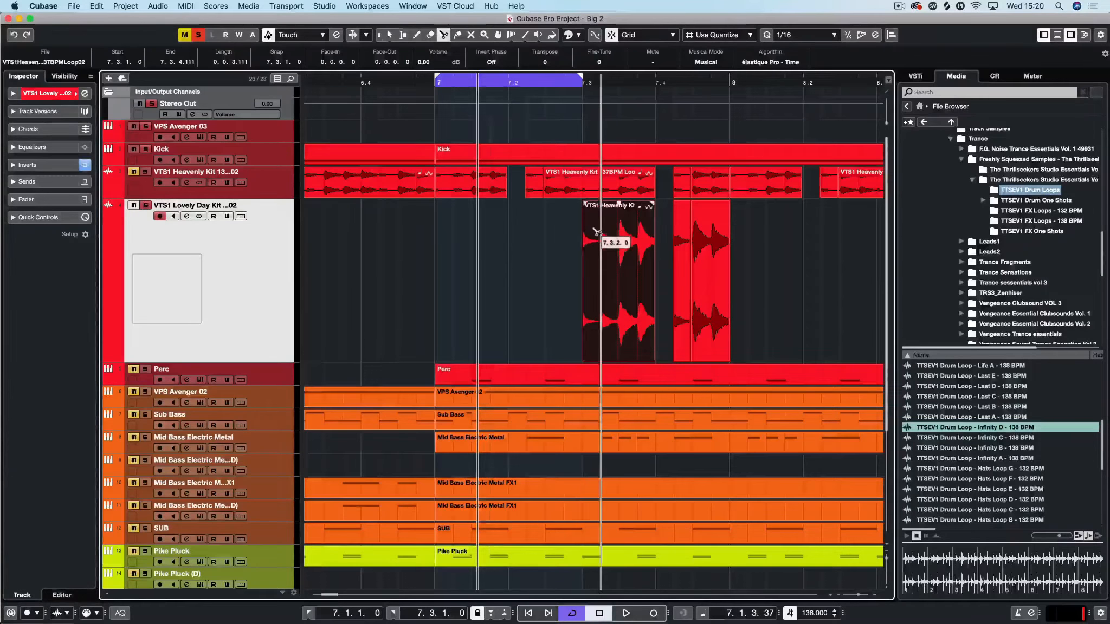
click(596, 232)
click(618, 233)
click(637, 233)
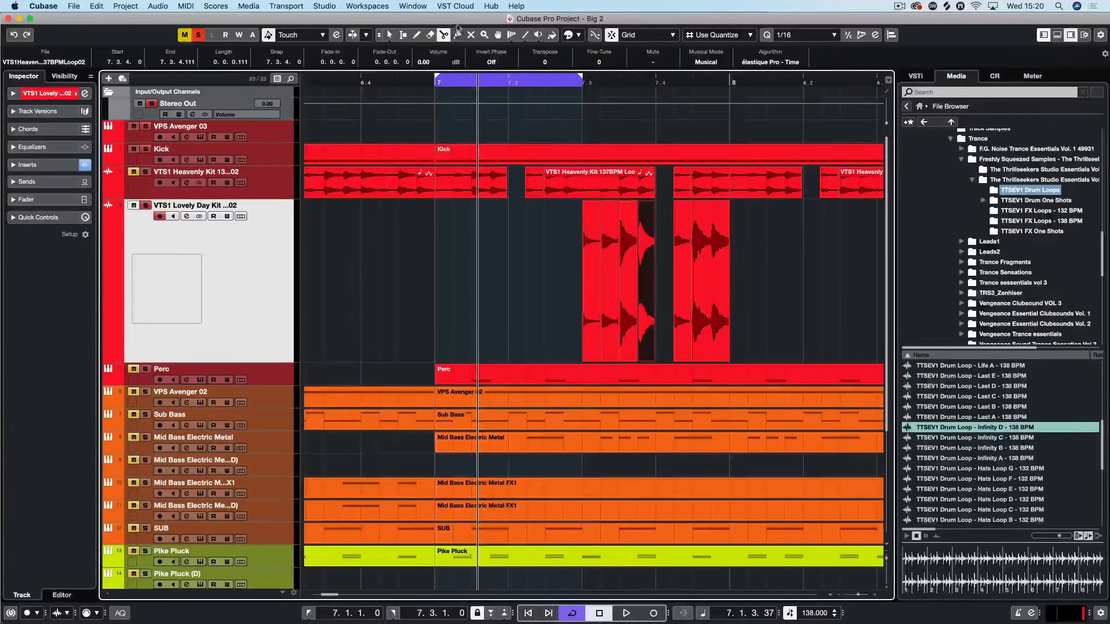
Delete the slices at 7.3.1.0, 7.3.2.0 and 7.3.4.0, and set the playing cycle range to 7.3.1.0 through 8.1.1.0
click(612, 243)
key(Delete)
click(594, 243)
key(Delete)
click(645, 243)
key(Delete)
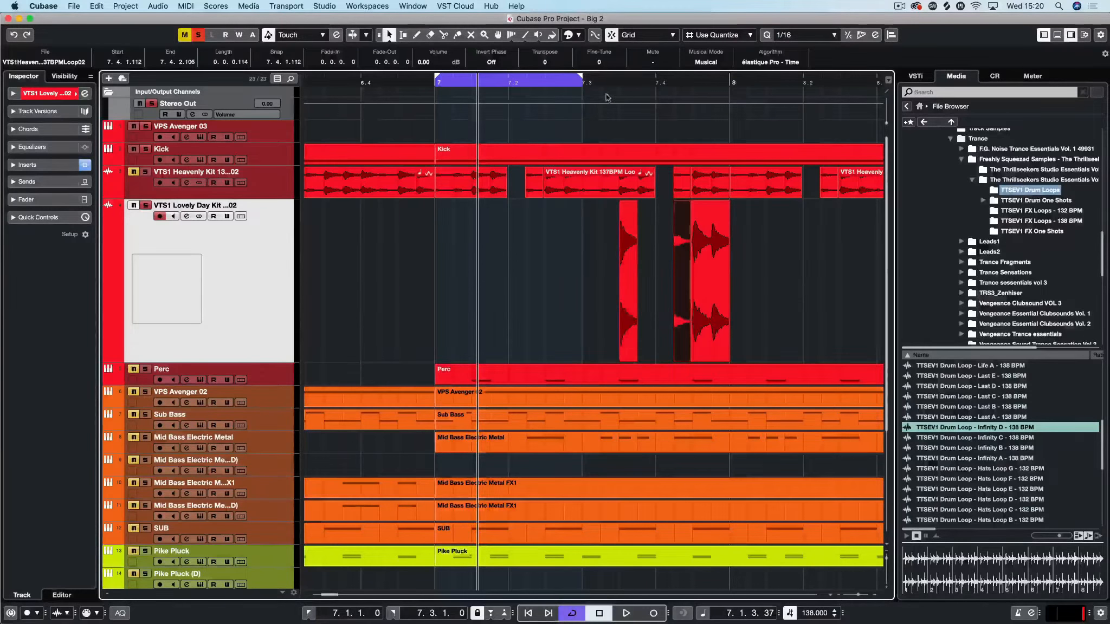
drag(685, 82, 702, 83)
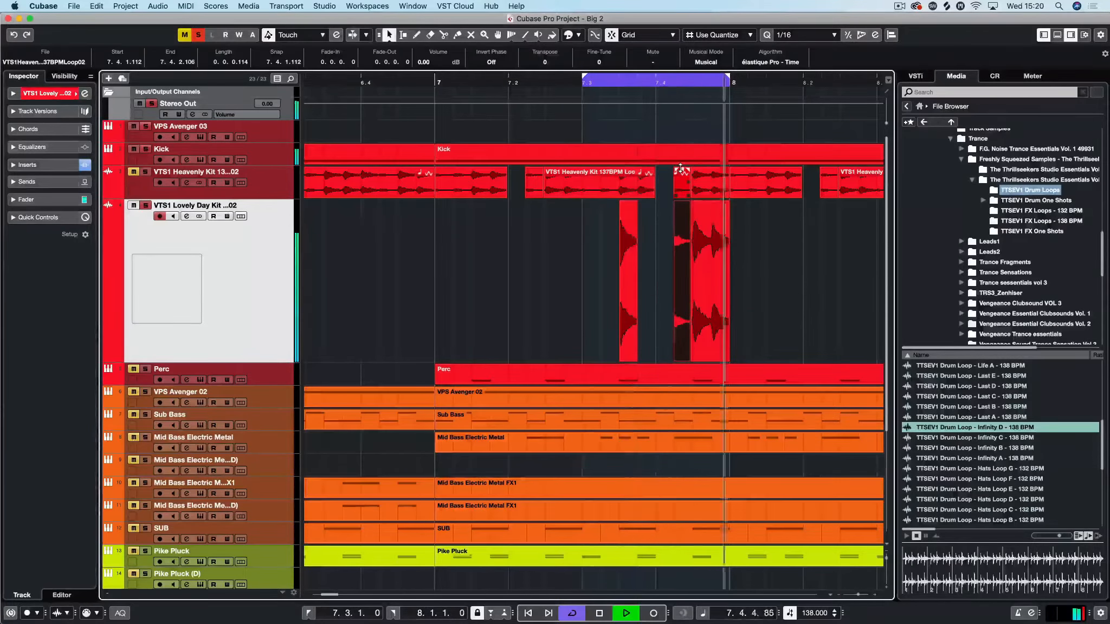
Delete the slices directly before and after the 7.4.3.0 hit on VTS1 Lovely Day Kit, and duplicate the two remaining hits once
drag(779, 259, 705, 257)
key(Delete)
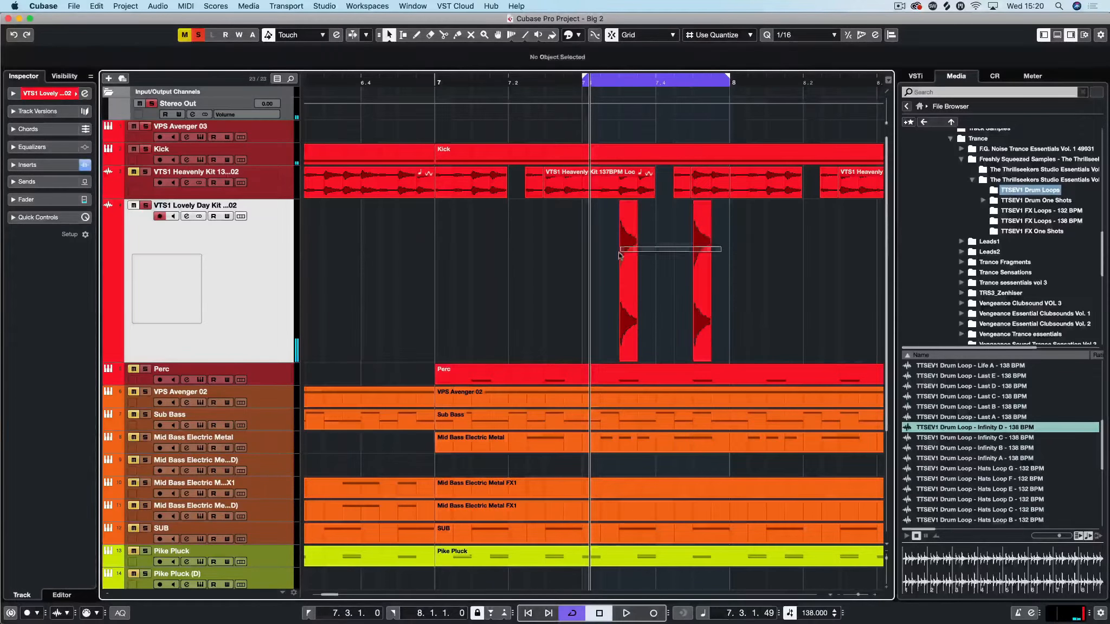
click(628, 252)
mouse_move(629, 252)
mouse_down()
mouse_move(808, 255)
mouse_move(610, 252)
mouse_up()
scroll(781, 257, left, 2)
key(g)
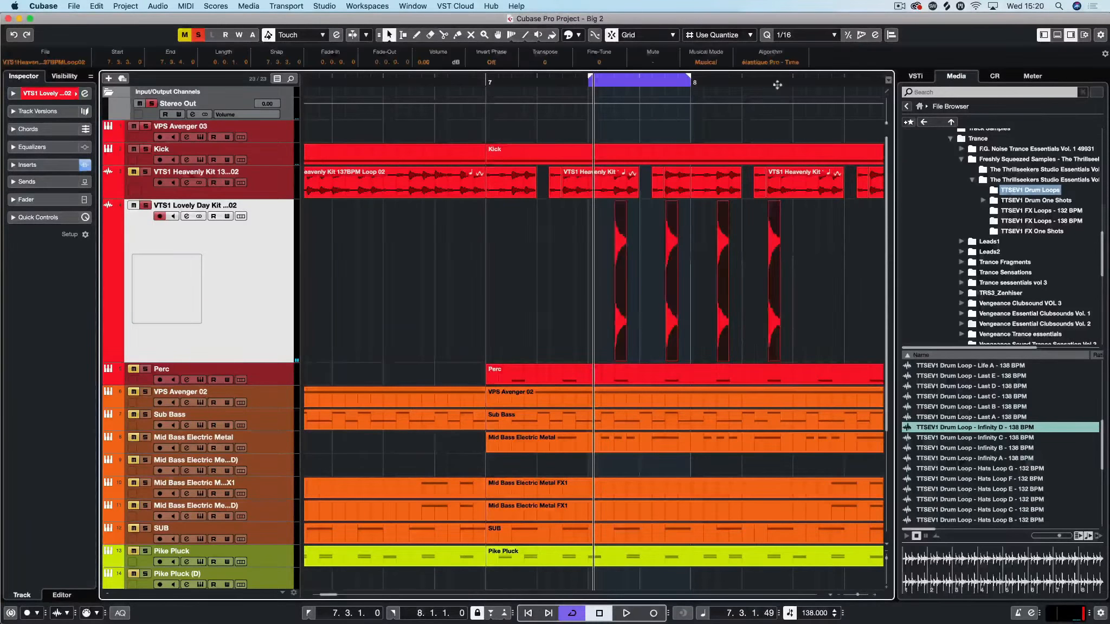
Extend the playing cycle range to end at 8.3.1.0 and audition the four repeated hits
alt+click(793, 86)
key(space)
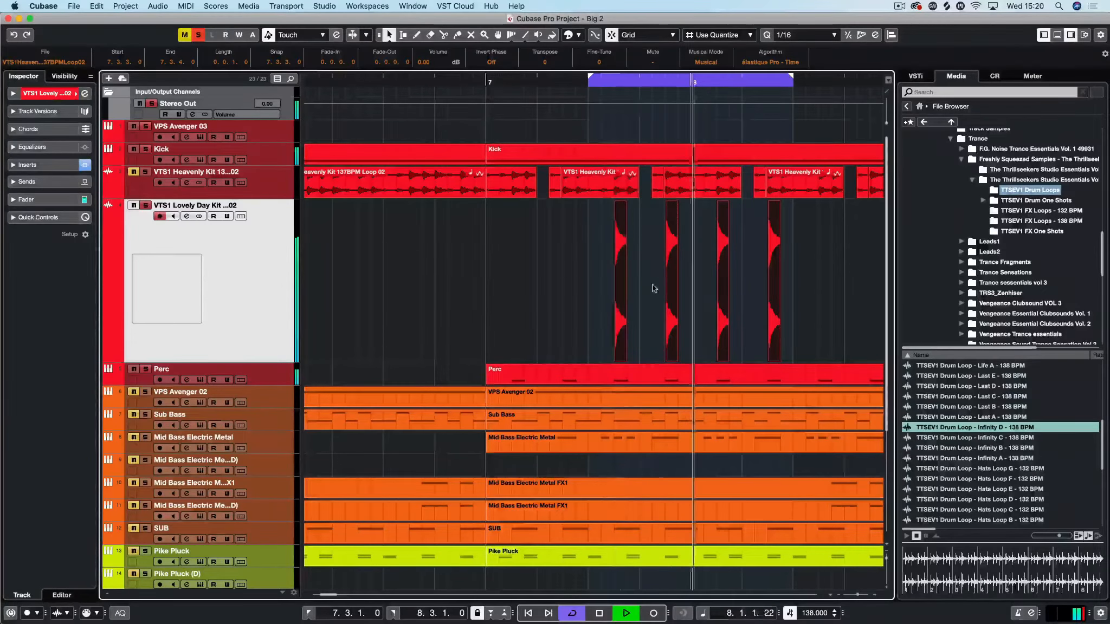
key(space)
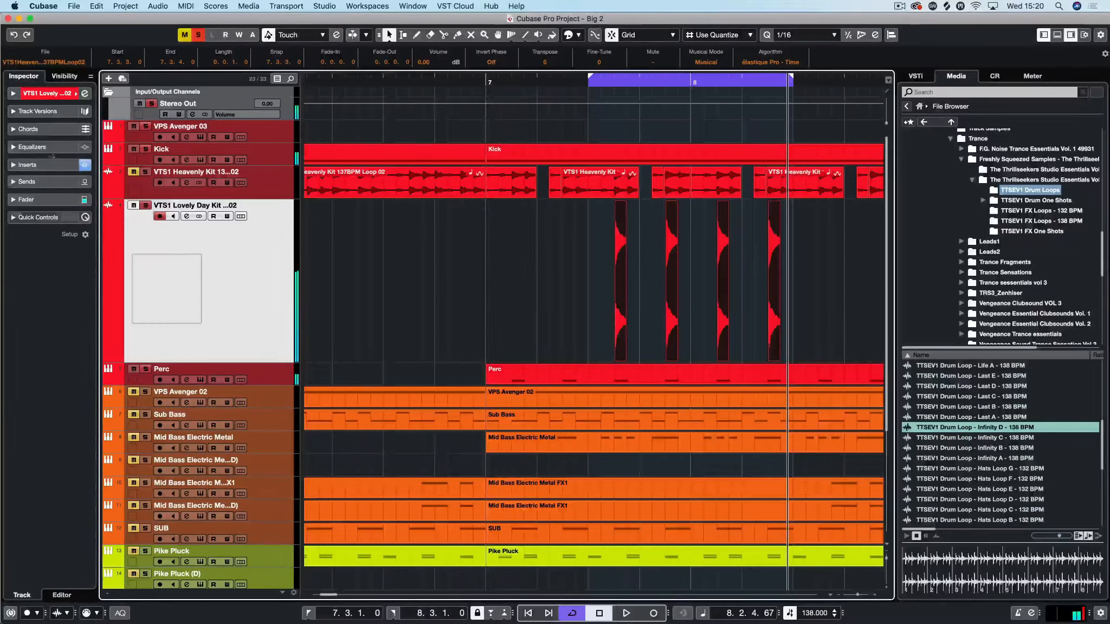
Activate the two bypassed FabFilter inserts on the VTS1 Lovely Day Kit track while checking the sound in playback
click(16, 165)
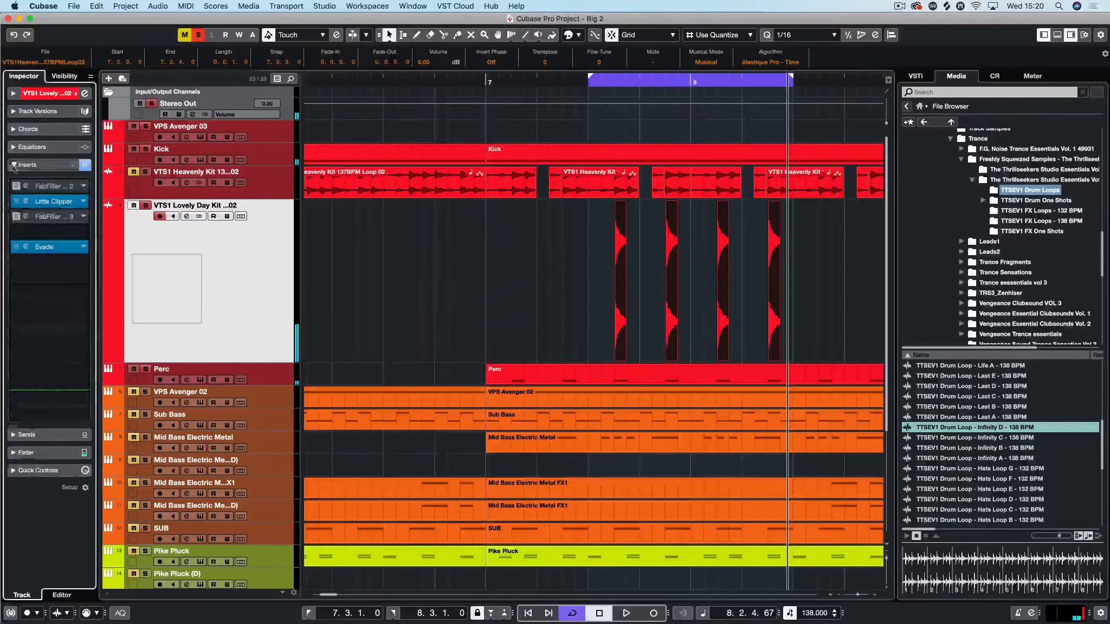
click(15, 186)
key(space)
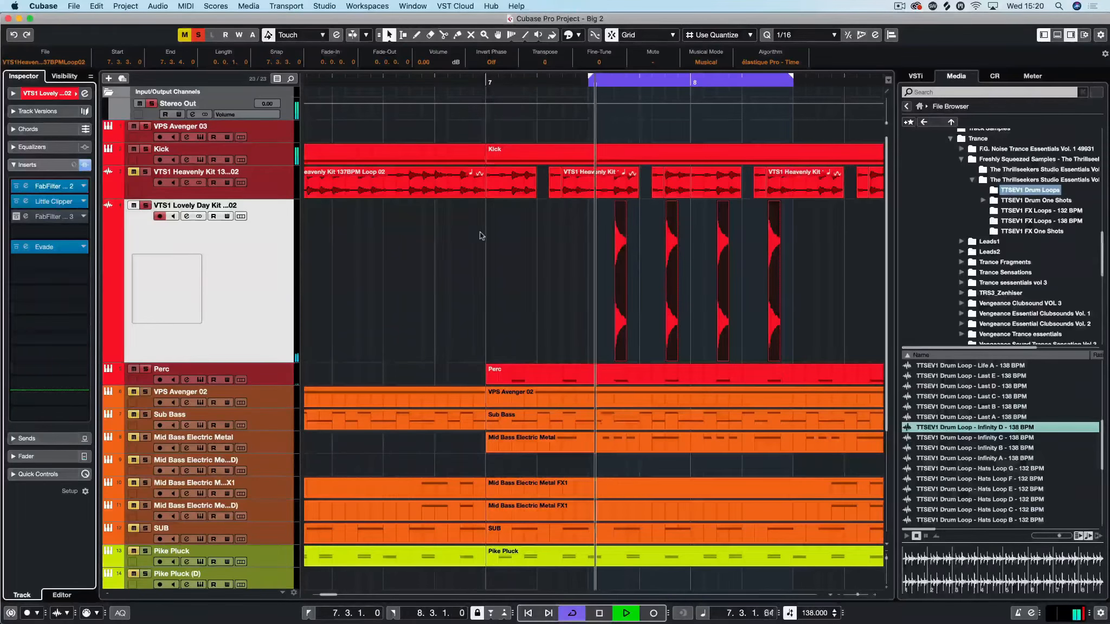
click(16, 216)
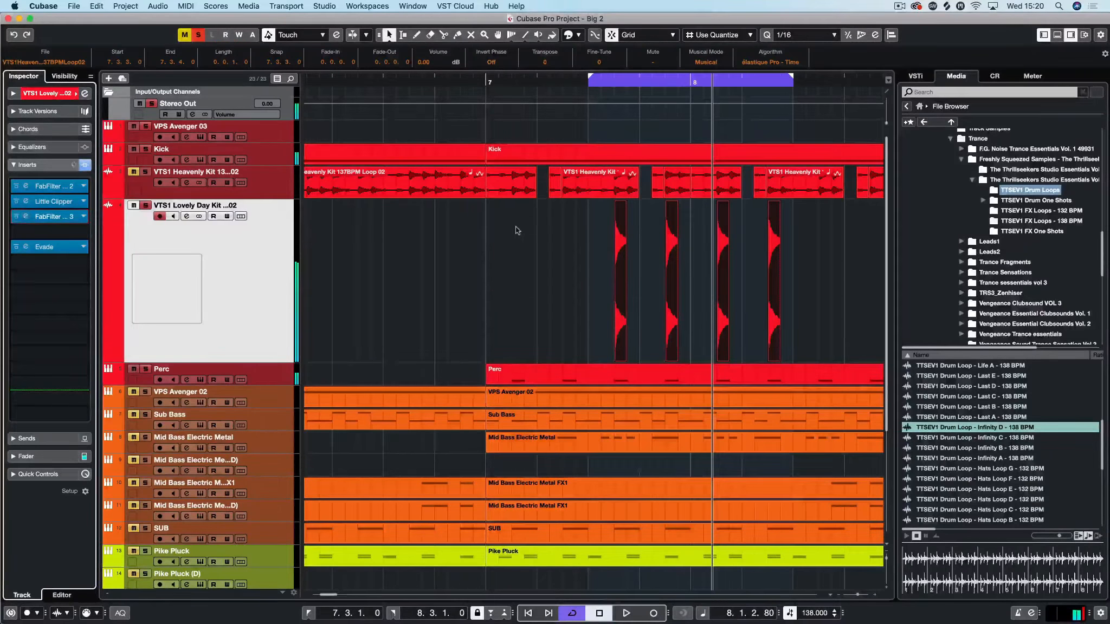
Solo the Sub Bass with the drums, and audition the loop with the VTS1 Lovely Day Kit track playing and muted
key(space)
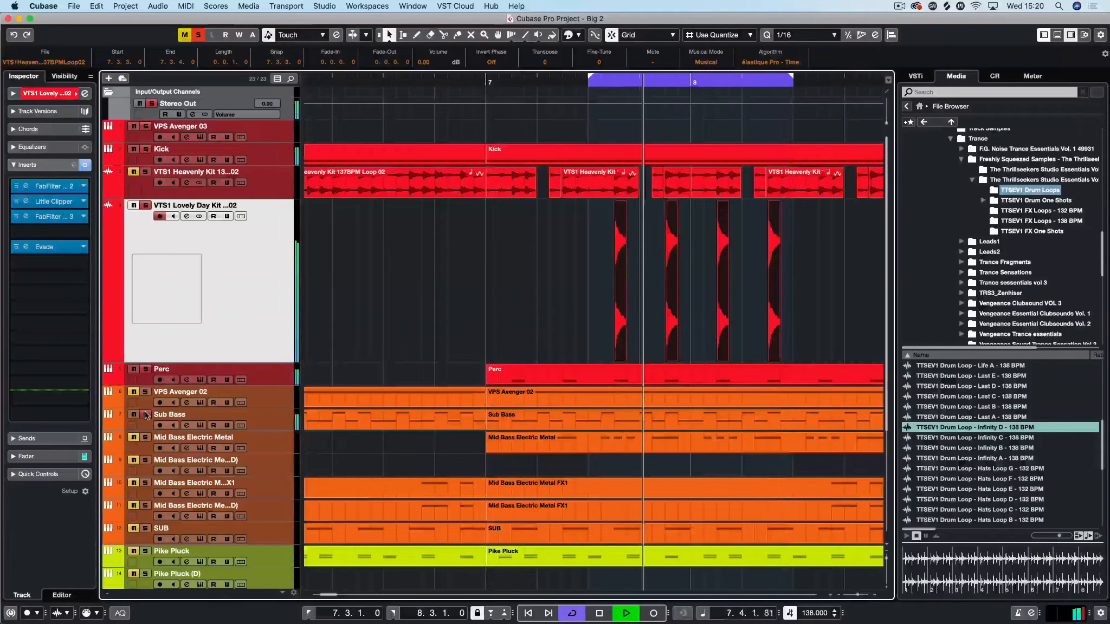
key(space)
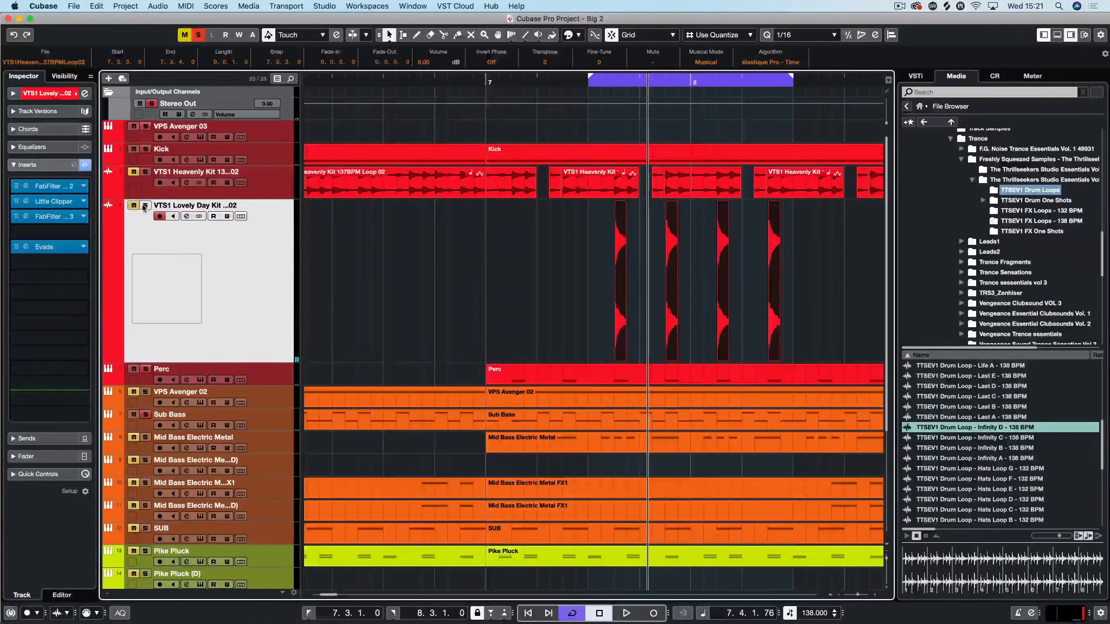
key(space)
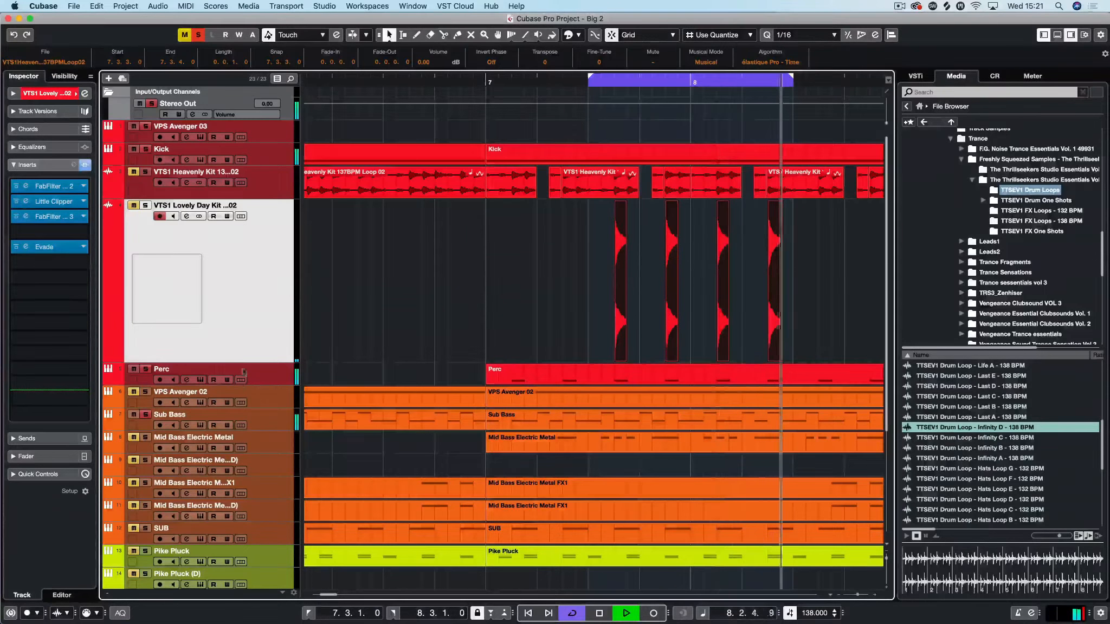
key(space)
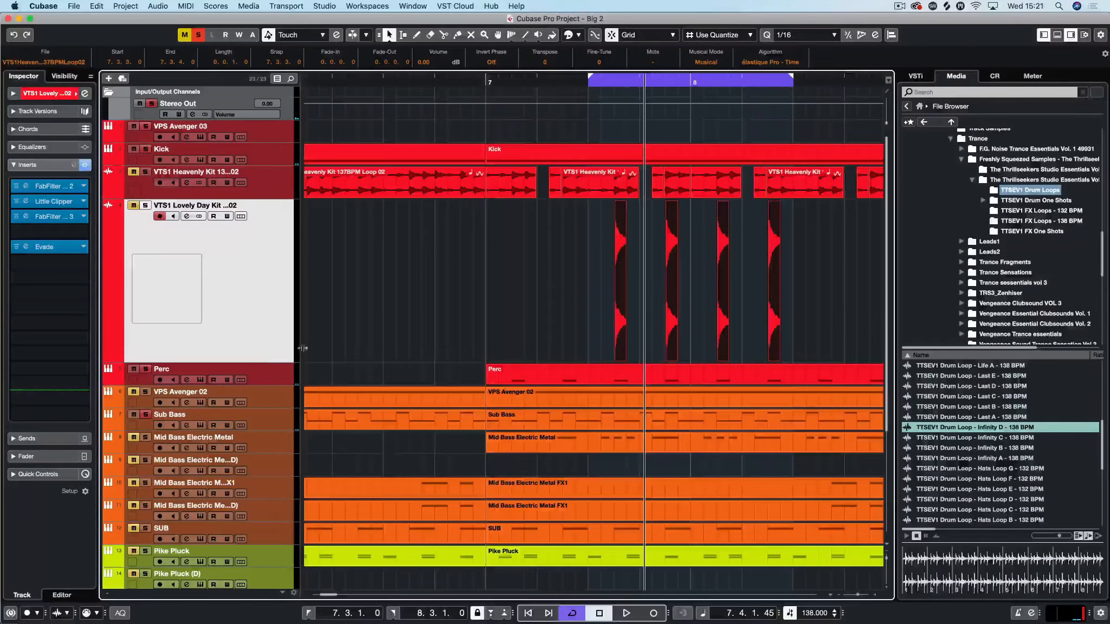
Add a very short fade-out to the end of the selected VTS1 Lovely Day Kit hits
key(h)
key(h)
key(h)
key(h)
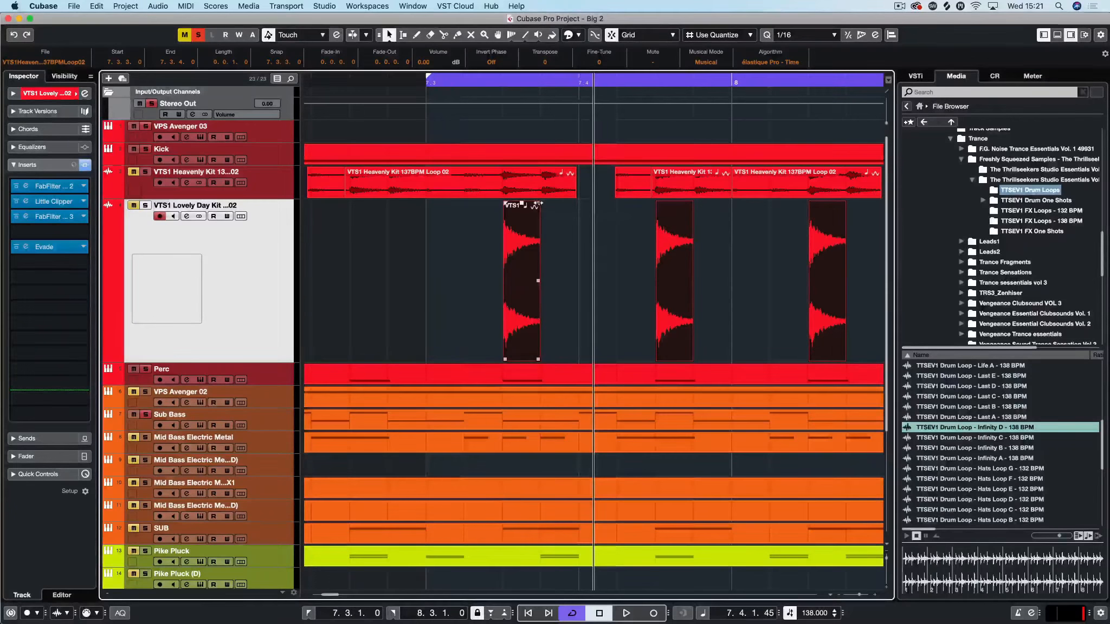
drag(538, 203, 502, 204)
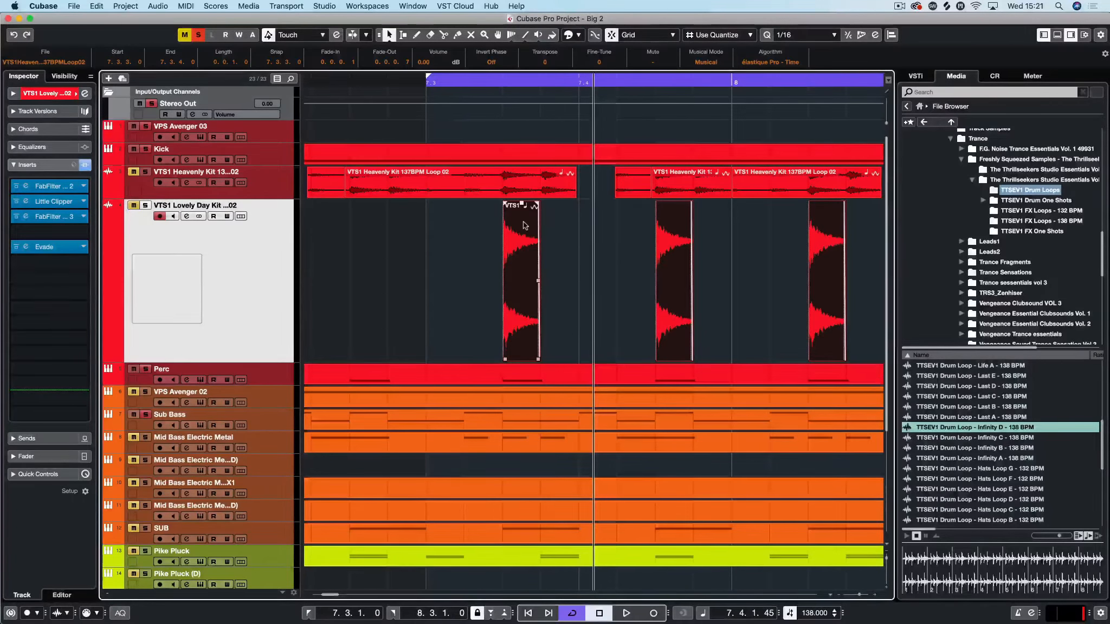
Play the cycle and bring the VTS1 Lovely Day Kit track back in, unmuted and soloed
key(space)
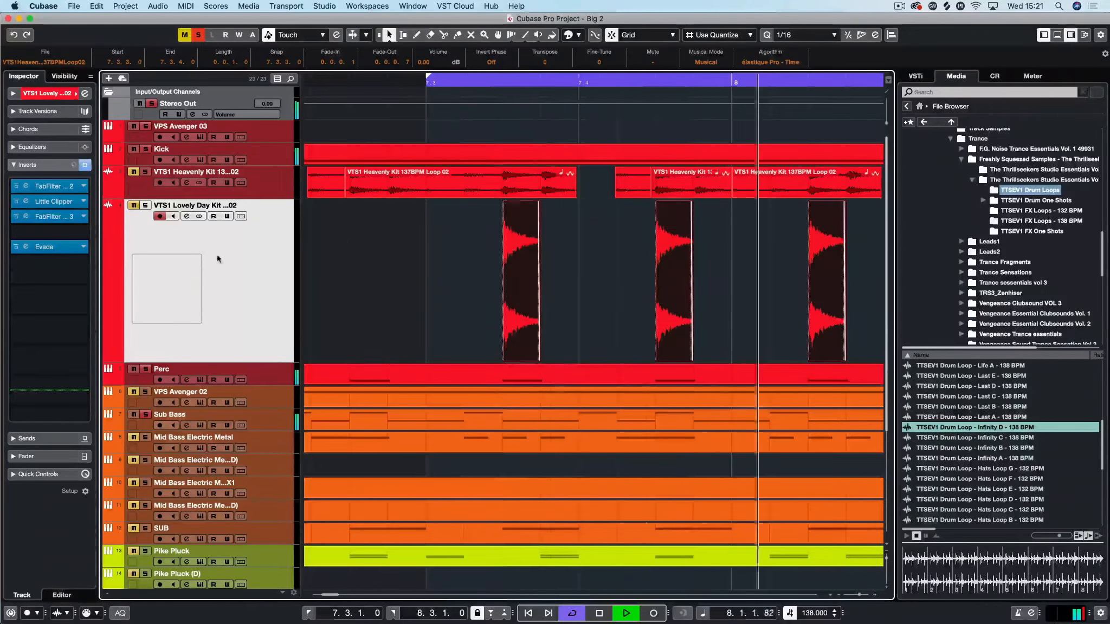
click(134, 205)
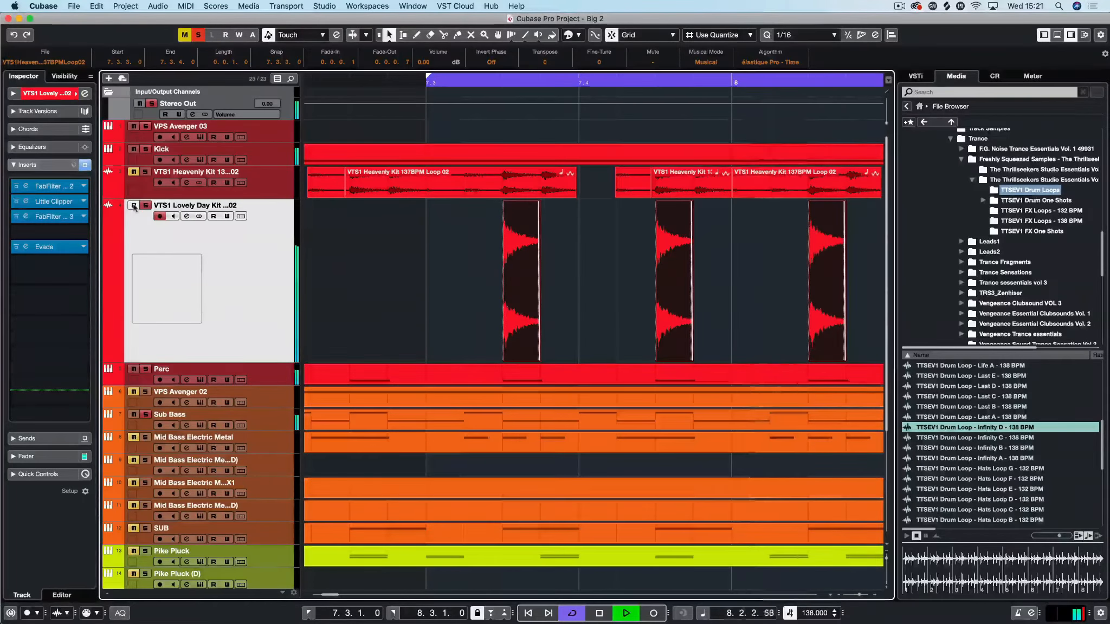
key(space)
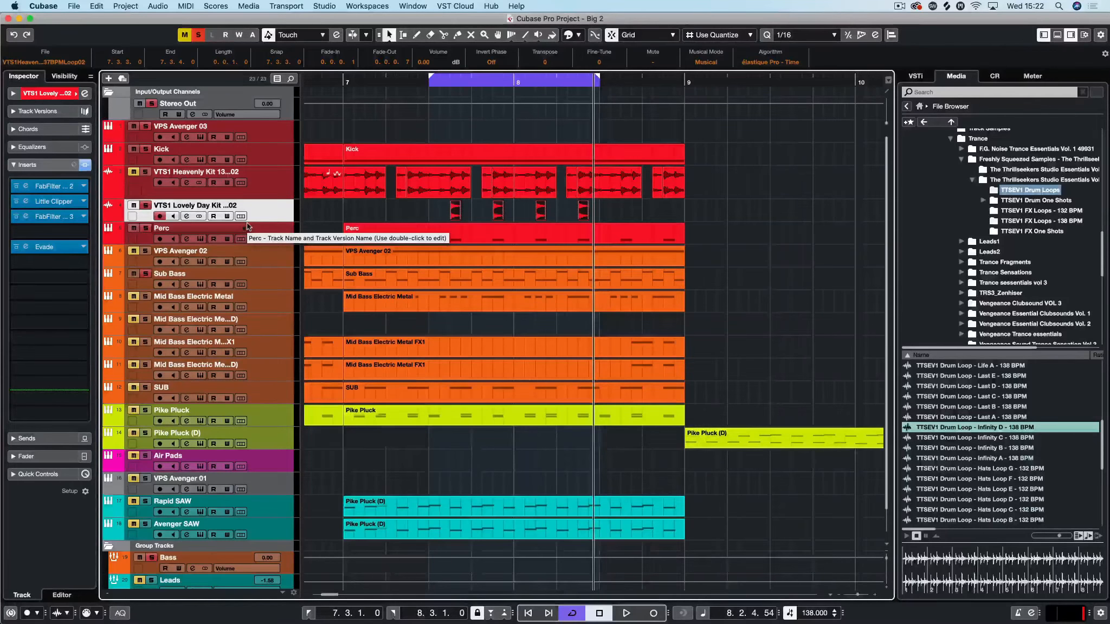